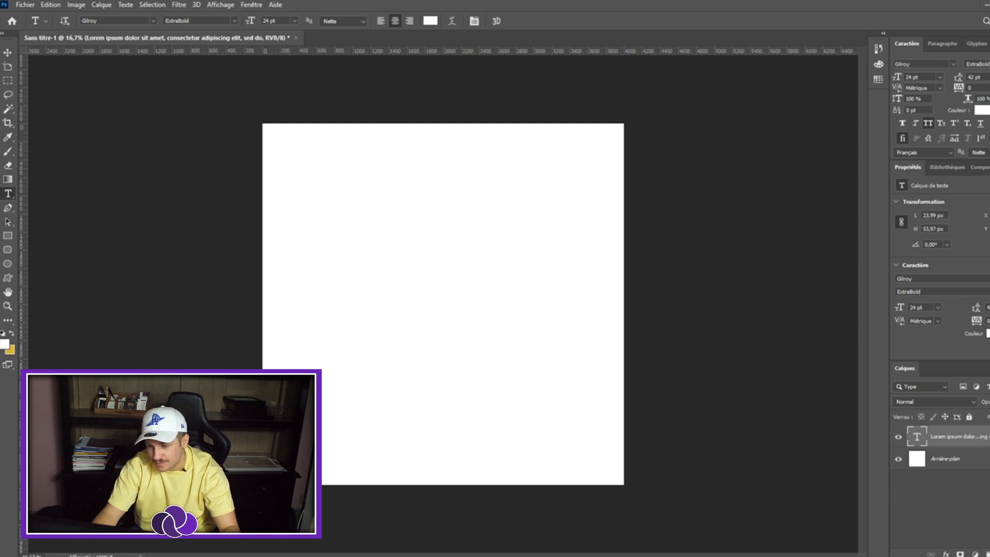
Place the Book.I13.2k image enlarged to about 2883 px wide near the canvas centre and hide the Lorem ipsum text layer
{"action": "left_click_drag", "start_coordinate": [194, 318], "coordinate": [333, 334]}
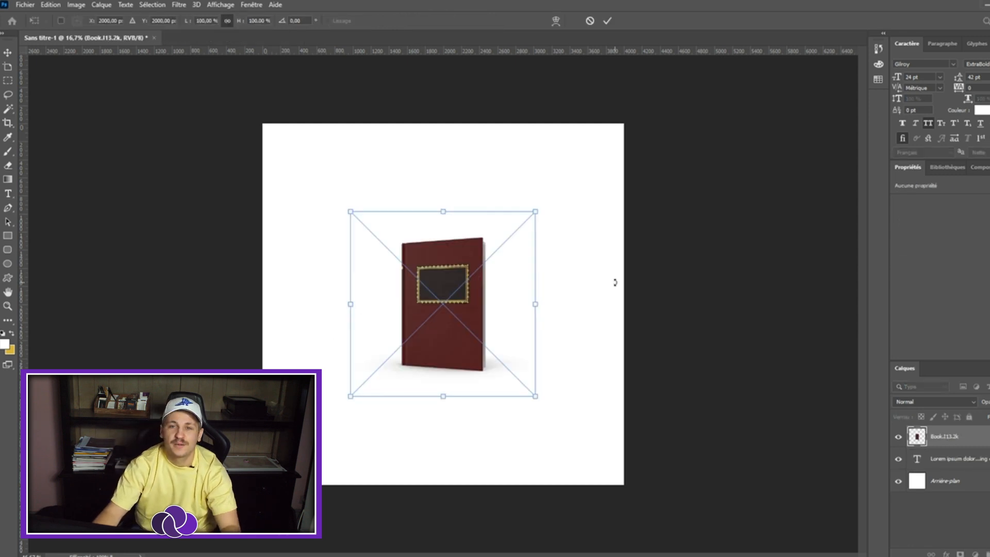
{"action": "left_click_drag", "start_coordinate": [538, 300], "coordinate": [515, 305]}
{"action": "key", "text": "Return"}
{"action": "left_click", "coordinate": [899, 459]}
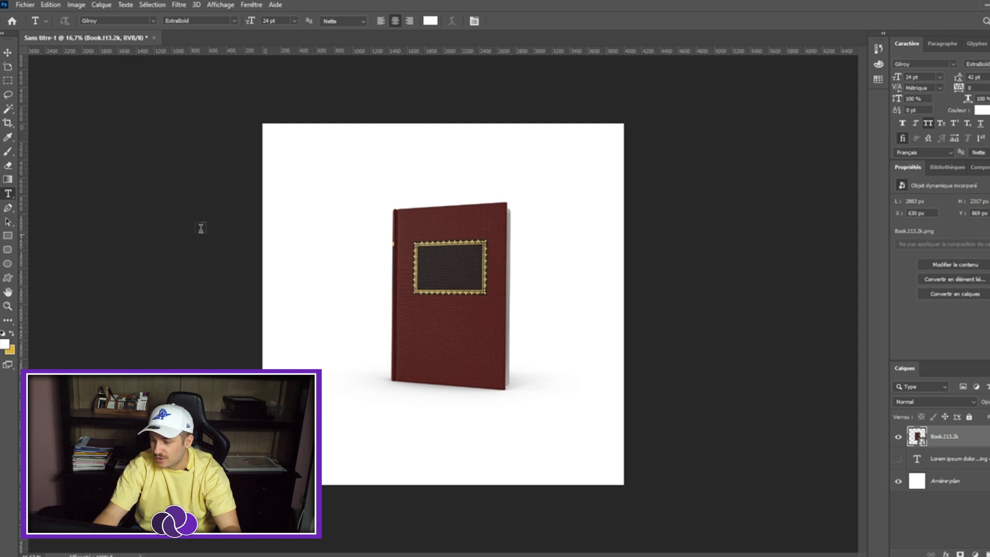
{"action": "key", "text": "v"}
{"action": "left_click_drag", "start_coordinate": [499, 291], "coordinate": [493, 294]}
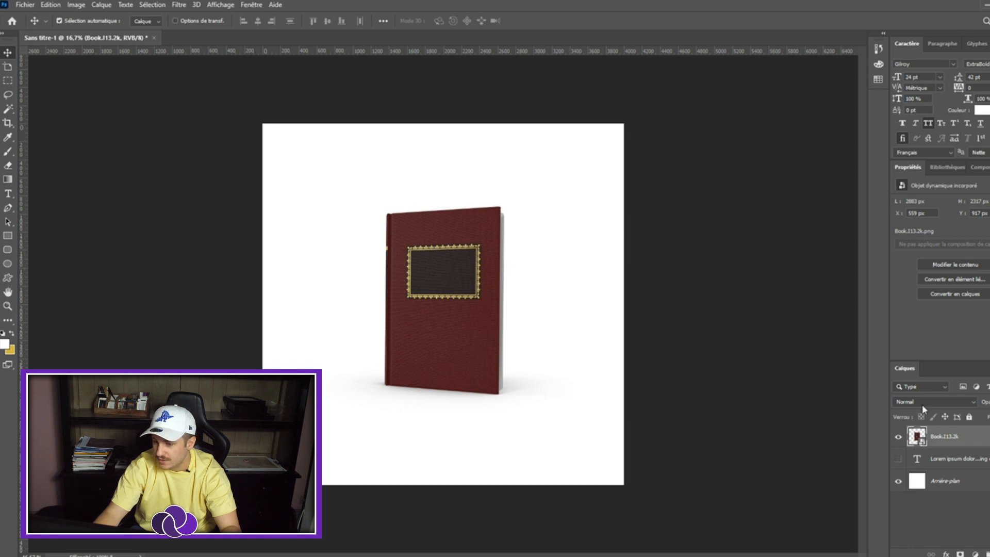
Rasterize the book layer and duplicate it, keeping the lower copy hidden as a backup
{"action": "right_click", "coordinate": [955, 439]}
{"action": "left_click", "coordinate": [820, 292]}
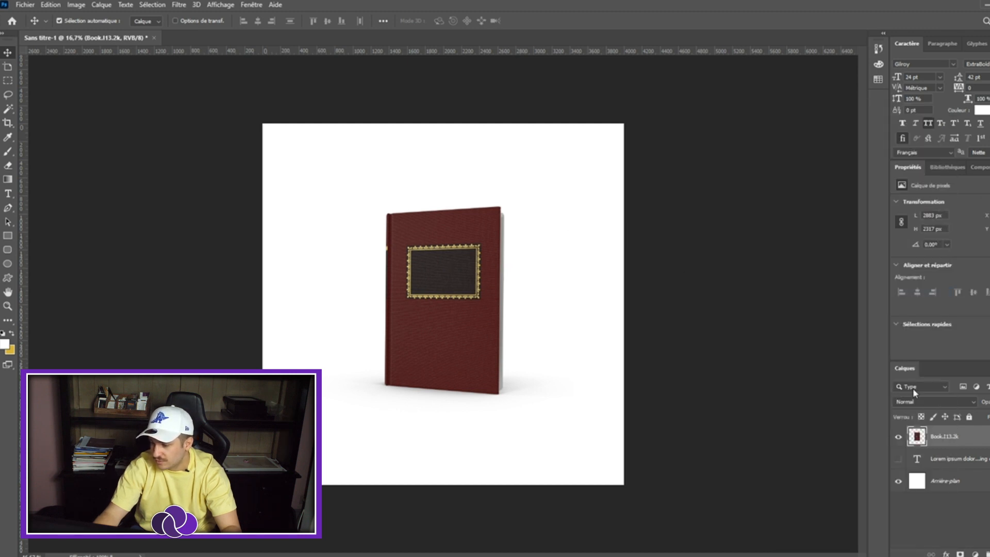
{"action": "key", "text": "ctrl+j"}
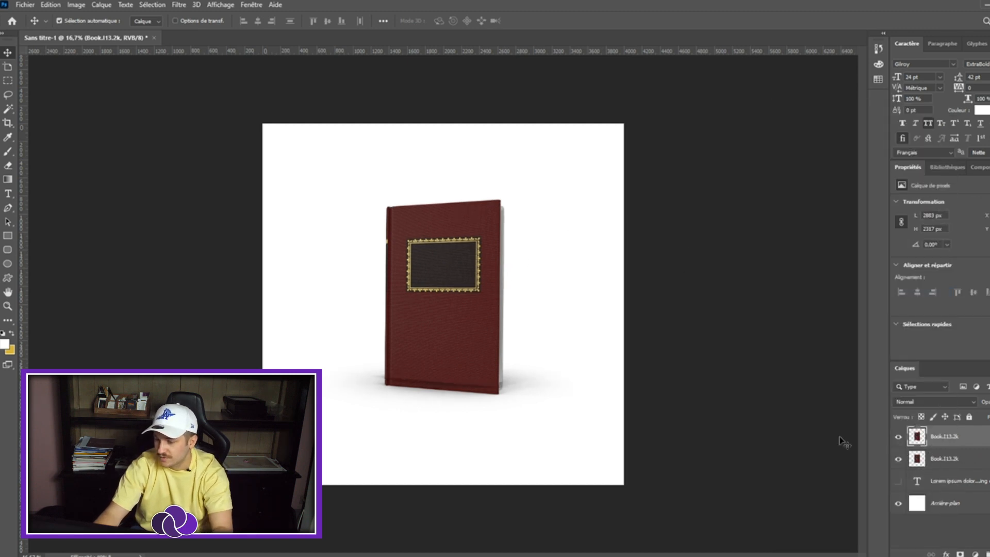
{"action": "left_click_drag", "start_coordinate": [475, 334], "coordinate": [475, 333]}
{"action": "left_click", "coordinate": [899, 459]}
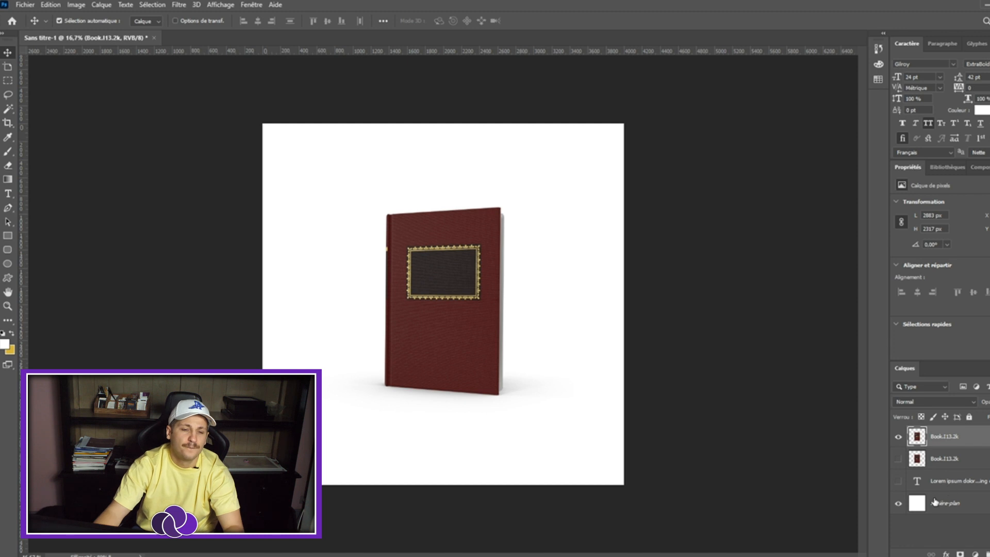
Delete the Lorem ipsum text layer and unlock the background so it becomes a regular layer
{"action": "left_click", "coordinate": [944, 485]}
{"action": "key", "text": "Delete"}
{"action": "left_click", "coordinate": [980, 481]}
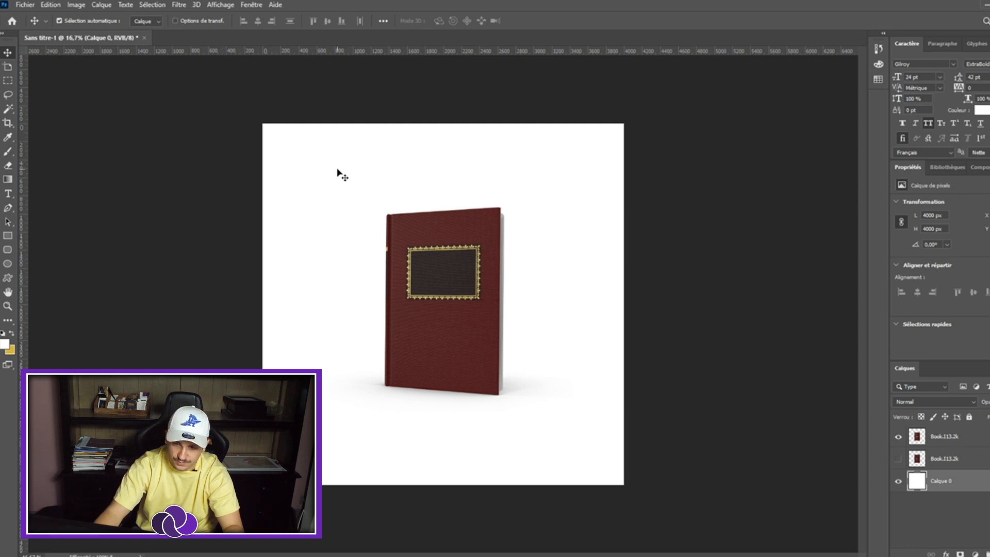
Create a new A4 document, 210 x 297 mm at 300 ppi
{"action": "left_click", "coordinate": [24, 6]}
{"action": "left_click", "coordinate": [39, 19]}
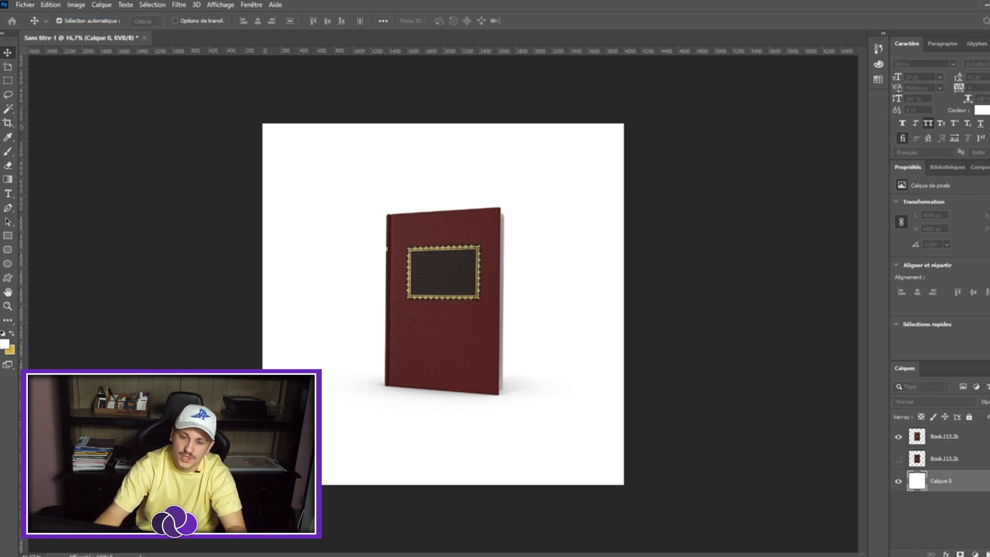
{"action": "left_click_drag", "start_coordinate": [0, 125], "coordinate": [229, 131]}
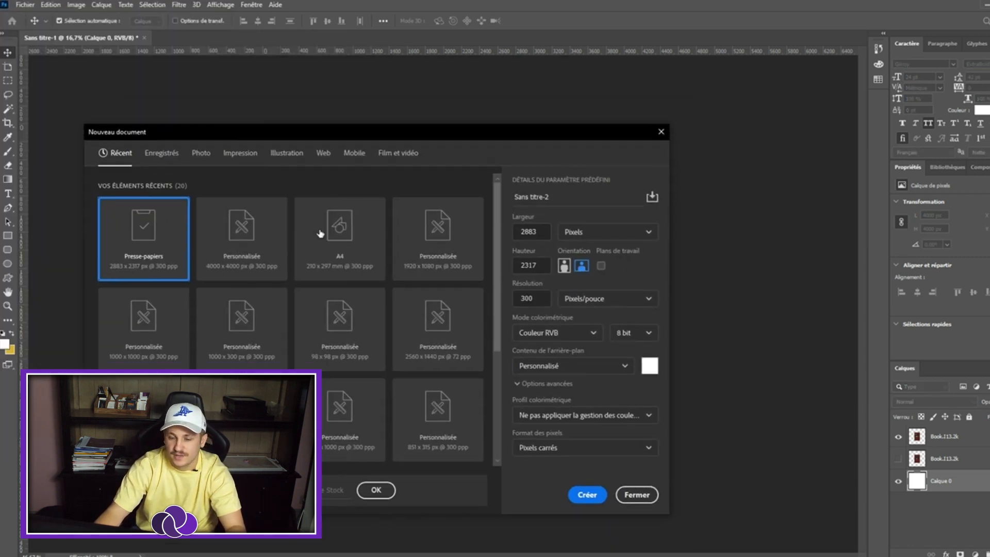
{"action": "left_click", "coordinate": [321, 234]}
{"action": "left_click", "coordinate": [574, 495]}
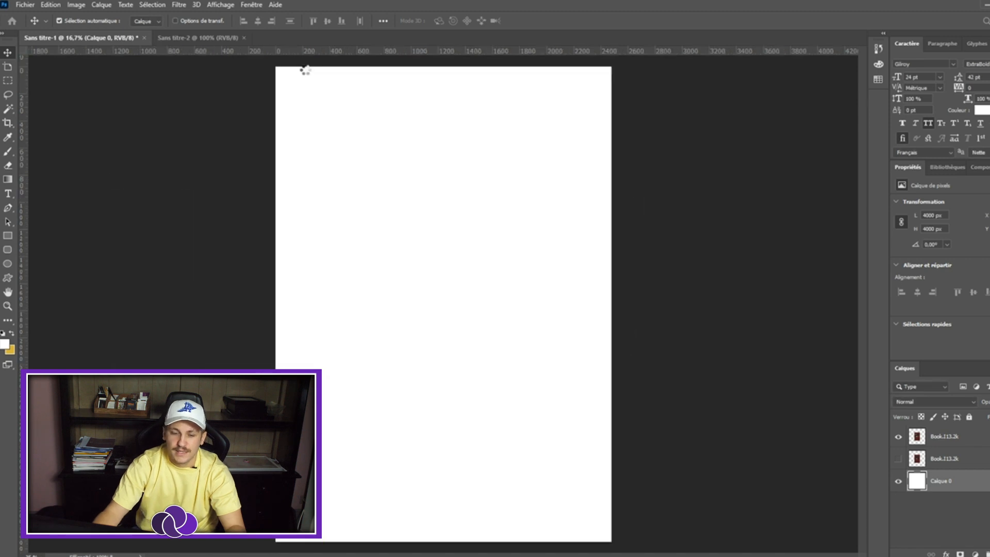
Place the LOGO SEUL image on the A4 page, scaled to 68.81 % and positioned near the page's lower edge
{"action": "left_click", "coordinate": [25, 5]}
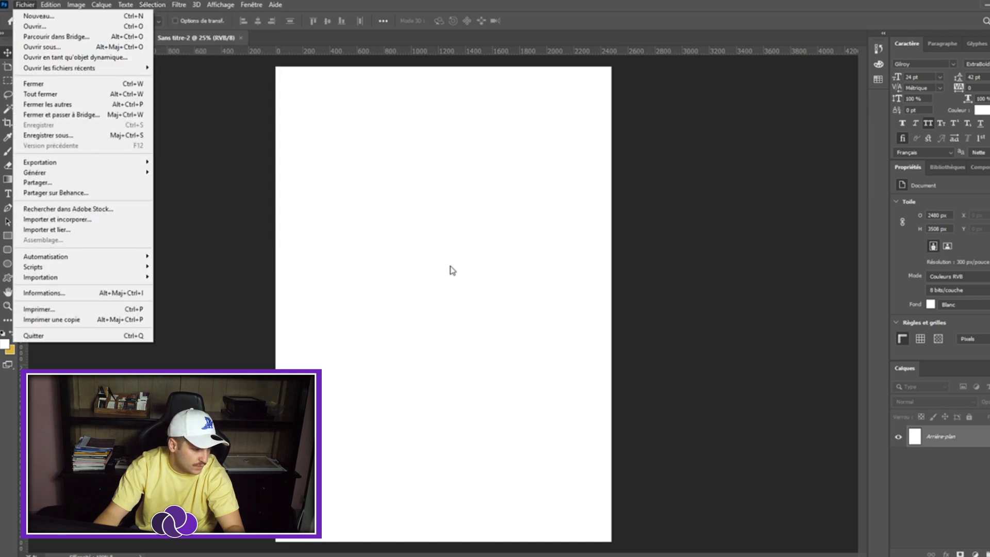
{"action": "left_click", "coordinate": [450, 267]}
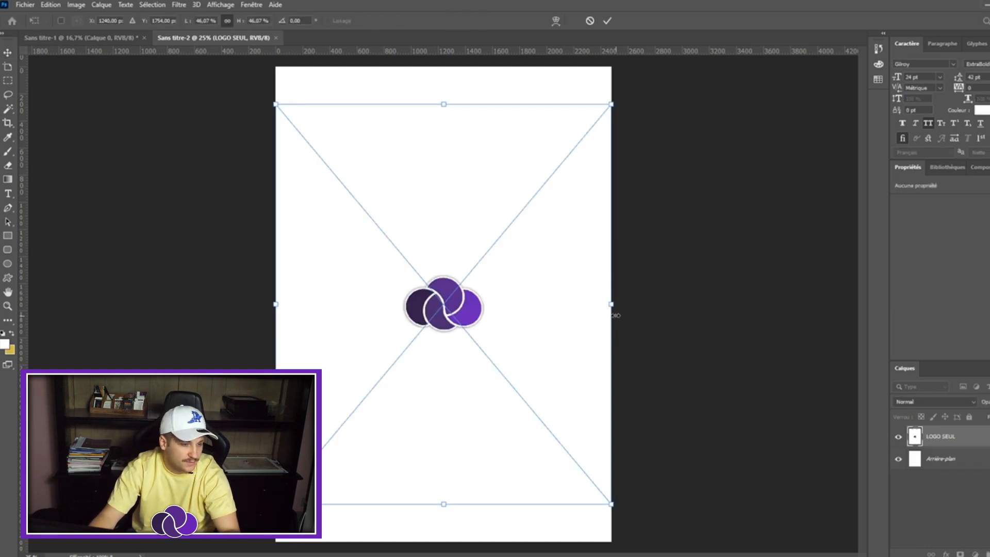
{"action": "left_click_drag", "start_coordinate": [611, 304], "coordinate": [776, 304]}
{"action": "left_click_drag", "start_coordinate": [670, 284], "coordinate": [587, 460]}
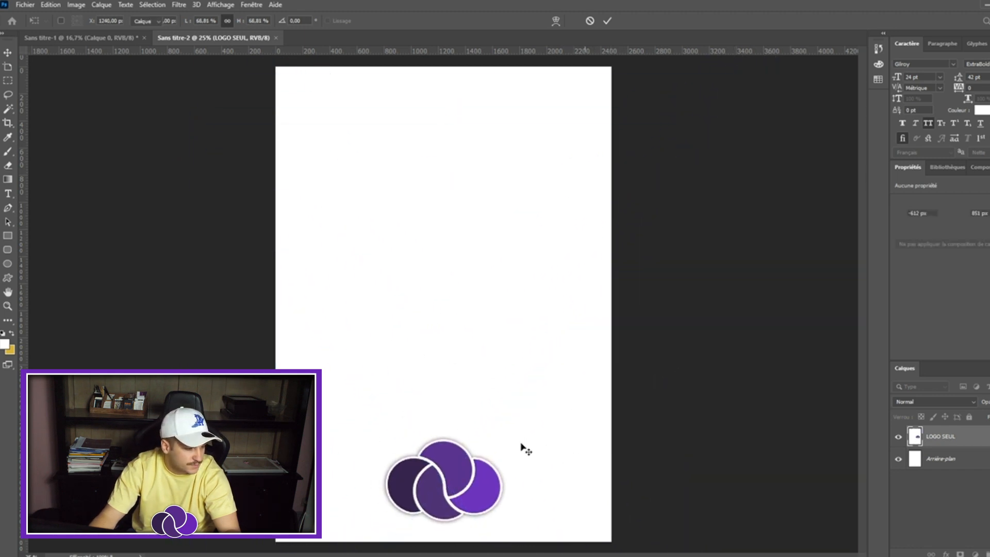
{"action": "key", "text": "Return"}
Scale the logo to about 1202 px wide and position it near the lower centre of the page, over the sky image
{"action": "scroll", "coordinate": [457, 393], "scroll_direction": "down", "scroll_amount": 1}
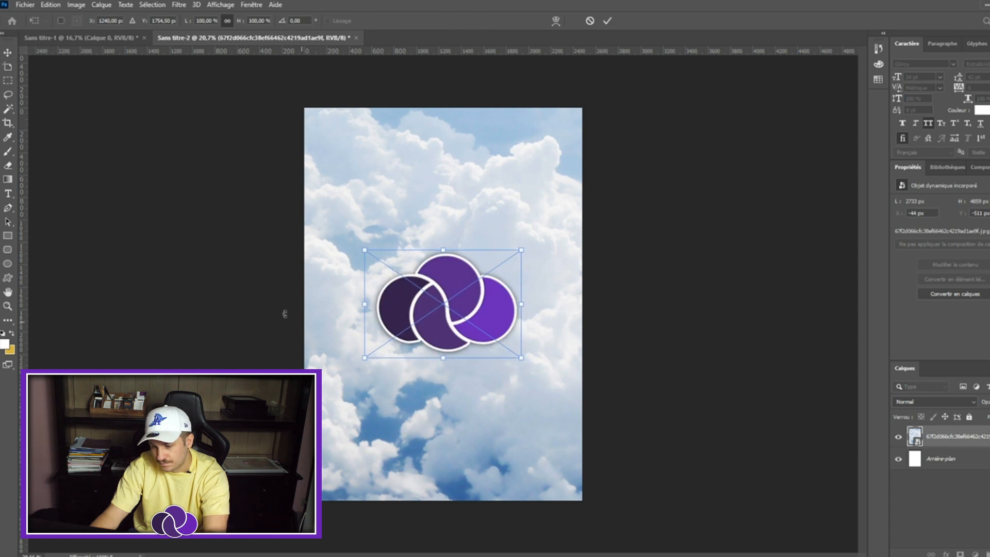
{"action": "left_click_drag", "start_coordinate": [461, 395], "coordinate": [461, 470]}
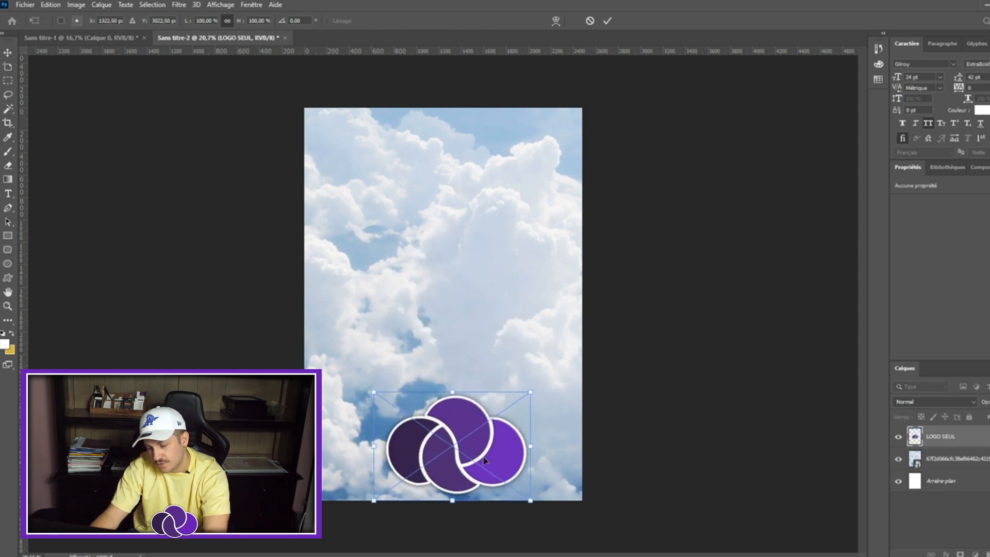
{"action": "left_click_drag", "start_coordinate": [530, 446], "coordinate": [513, 446]}
{"action": "left_click_drag", "start_coordinate": [446, 460], "coordinate": [467, 445]}
{"action": "key", "text": "Return"}
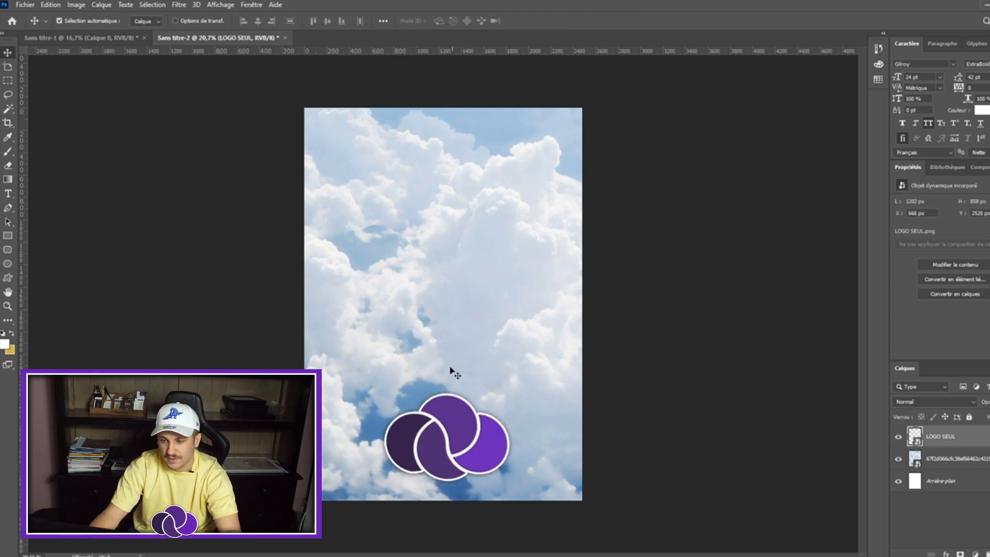
Add the centred title "FORMATION PHOTOSHOP ULTIME" in a text box across the upper part of the page, with ULTIME on its own line
{"action": "key", "text": "t"}
{"action": "left_click_drag", "start_coordinate": [311, 107], "coordinate": [571, 278]}
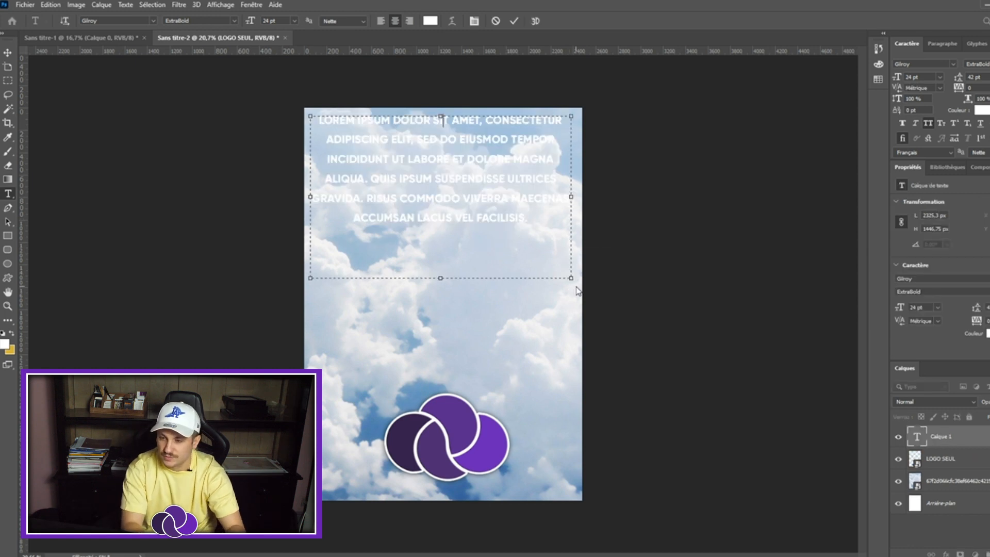
{"action": "type", "text": "FORMATION"}
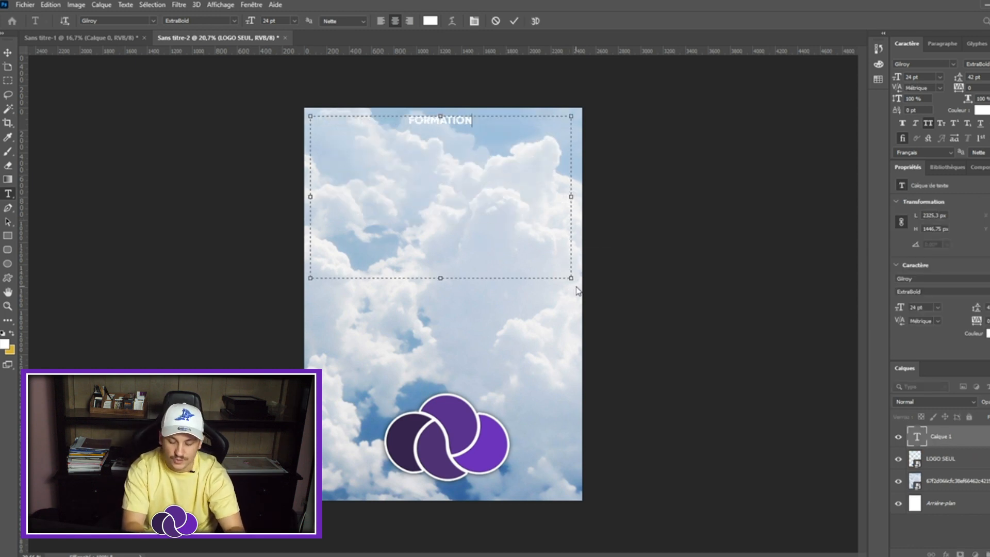
{"action": "type", "text": " PHOTO"}
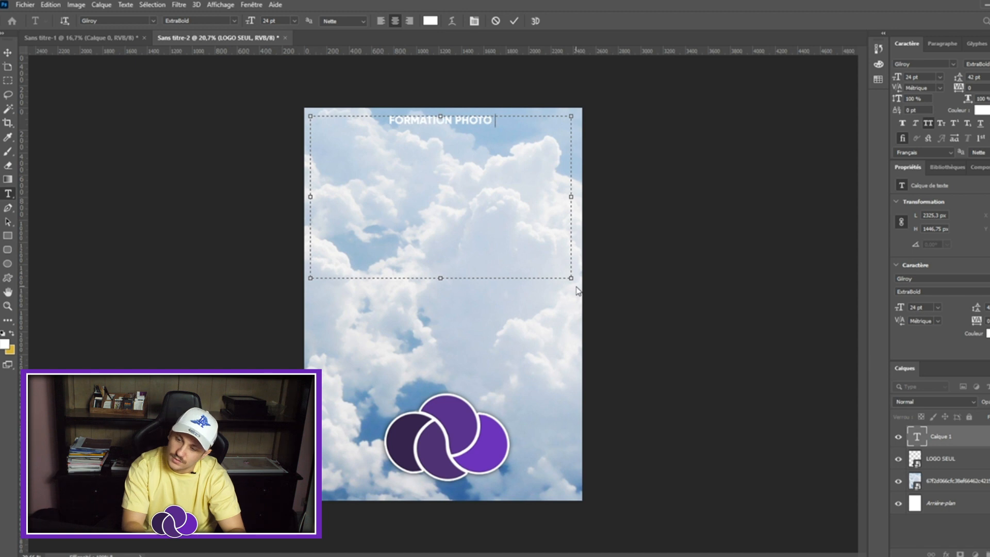
{"action": "type", "text": "SHOP U"}
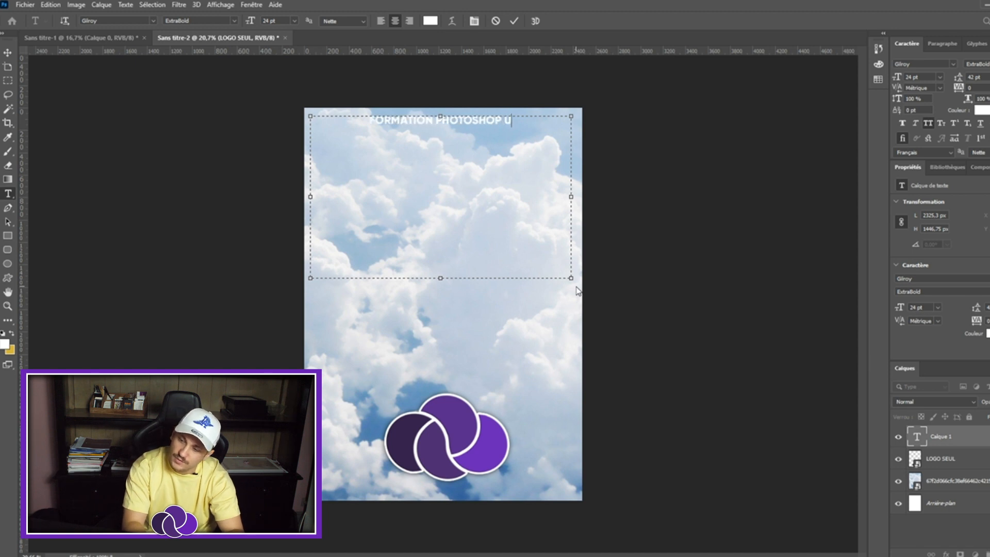
{"action": "type", "text": "LTIME"}
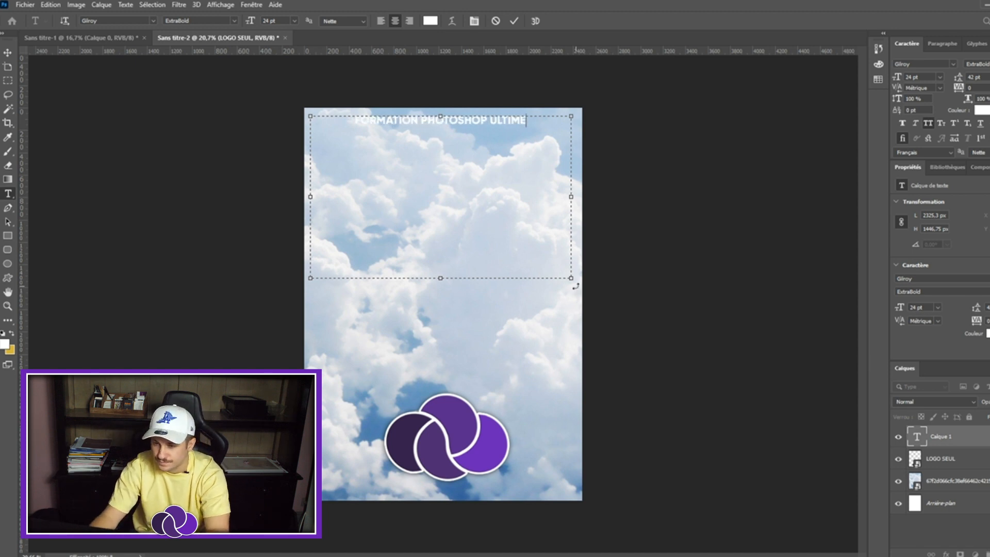
{"action": "left_click", "coordinate": [490, 121]}
{"action": "key", "text": "Return"}
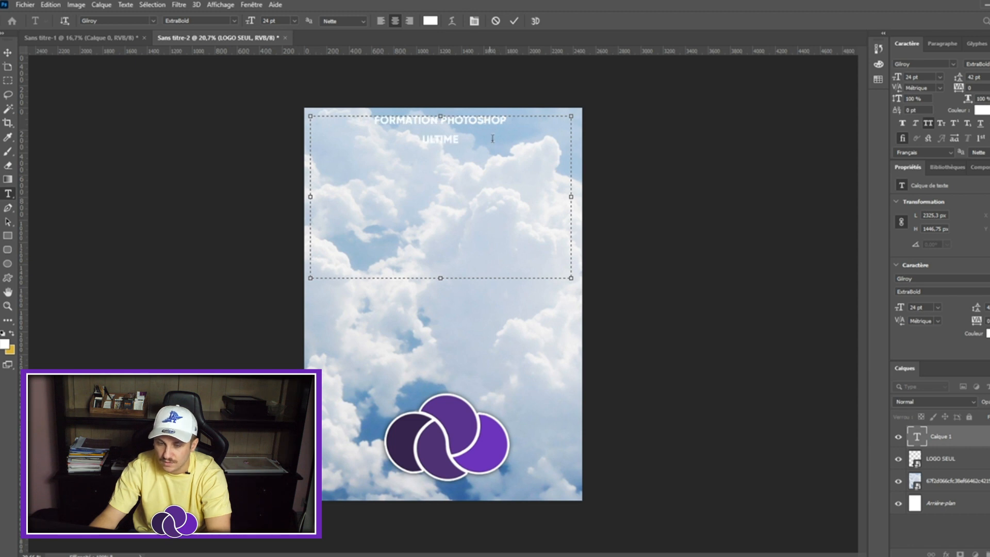
Set the whole title in Montserrat Black at 38 pt
{"action": "key", "text": "ctrl+a"}
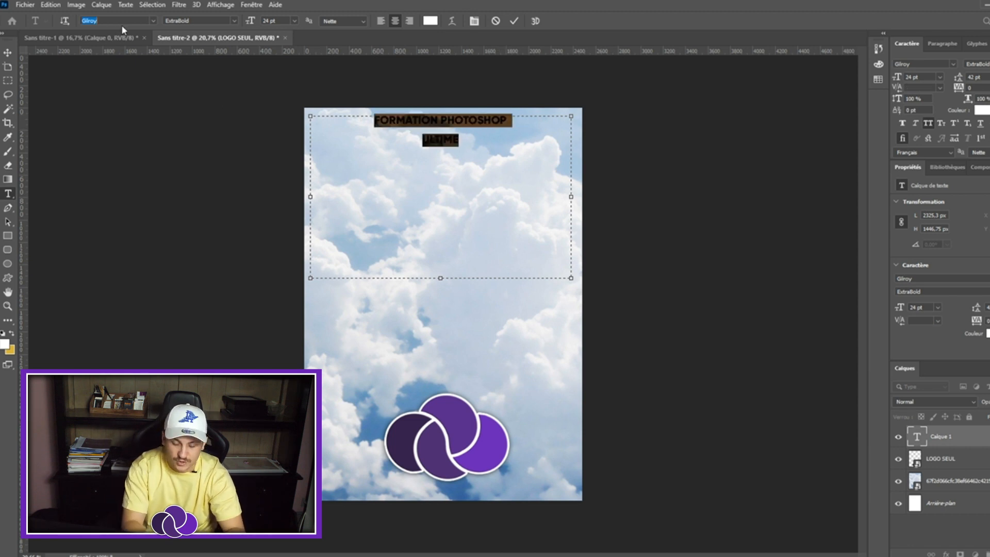
{"action": "type", "text": "mont"}
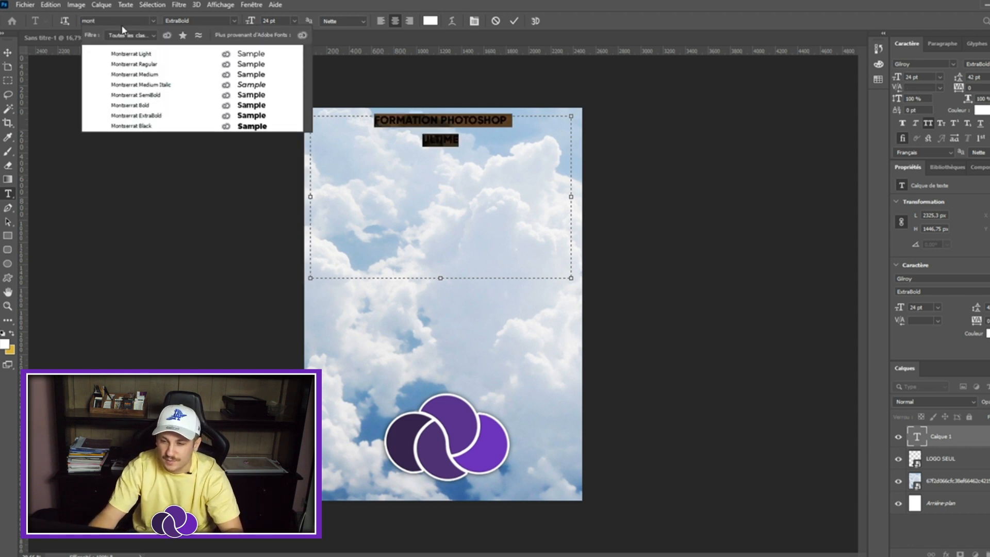
{"action": "left_click", "coordinate": [112, 126]}
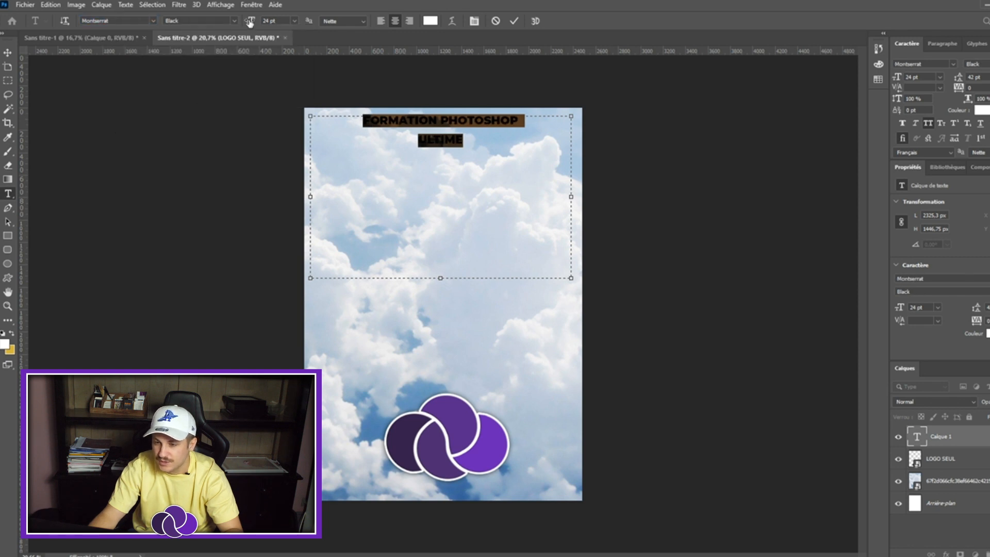
{"action": "left_click_drag", "start_coordinate": [249, 21], "coordinate": [258, 25]}
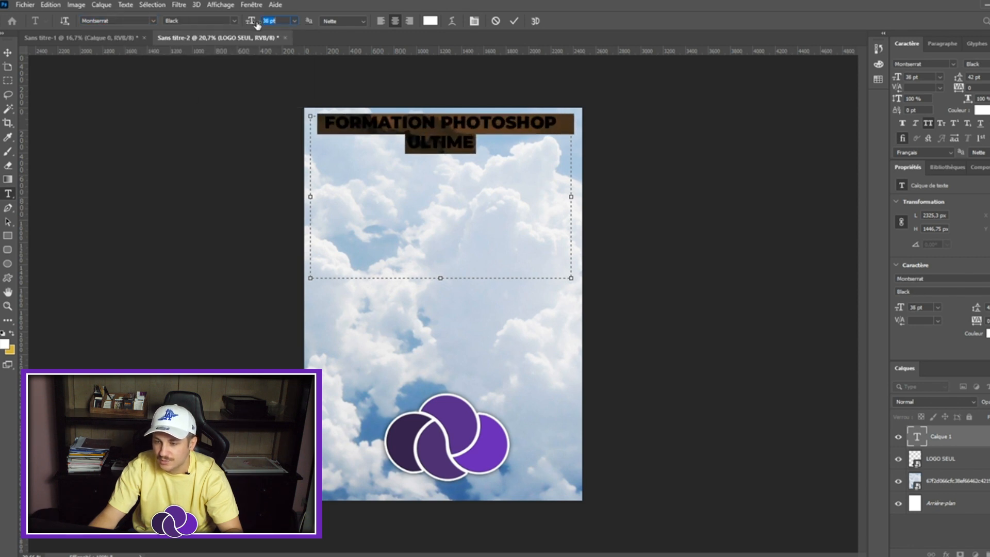
{"action": "left_click", "coordinate": [8, 52]}
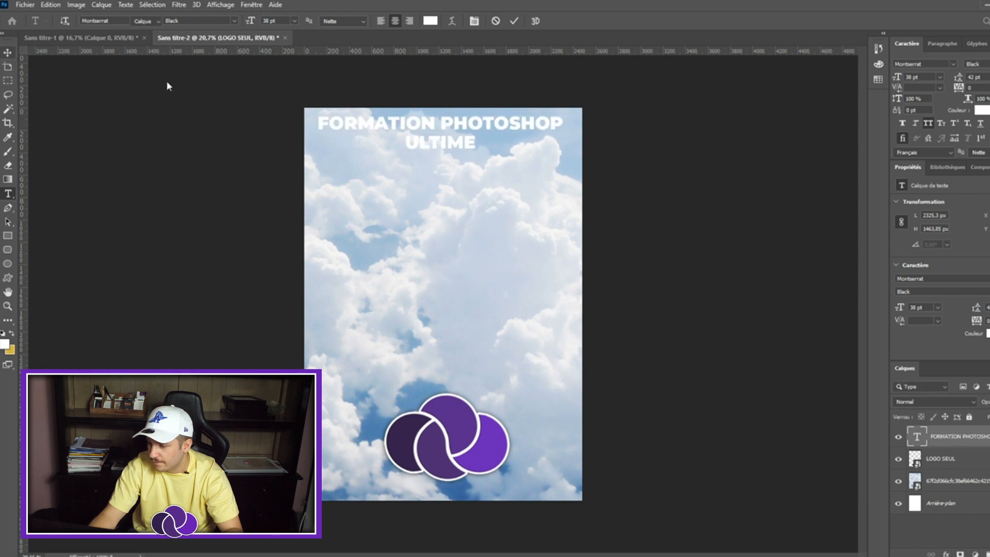
Rasterize the title text and give it a black drop shadow at 100 % opacity and 32 px size
{"action": "right_click", "coordinate": [974, 435]}
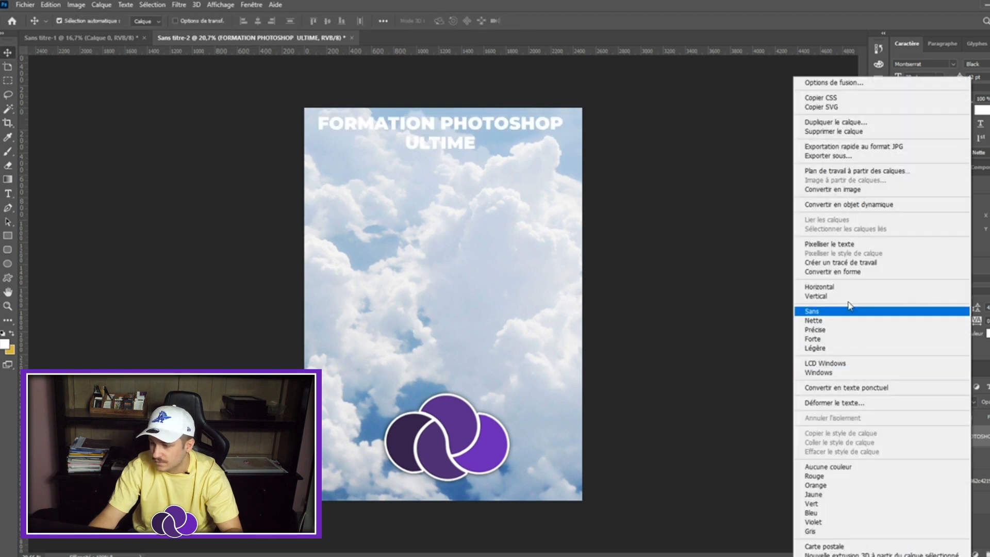
{"action": "left_click", "coordinate": [831, 243]}
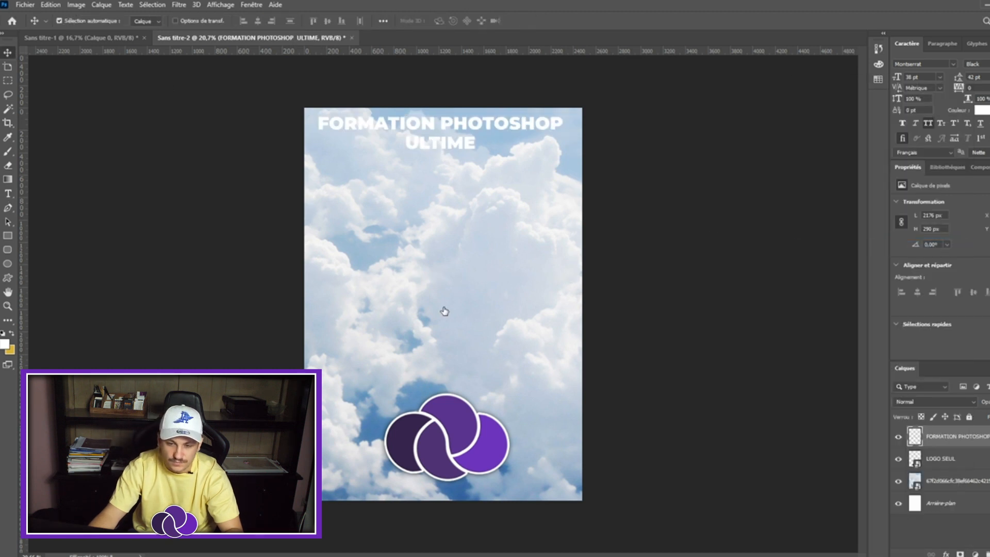
{"action": "key", "text": "h"}
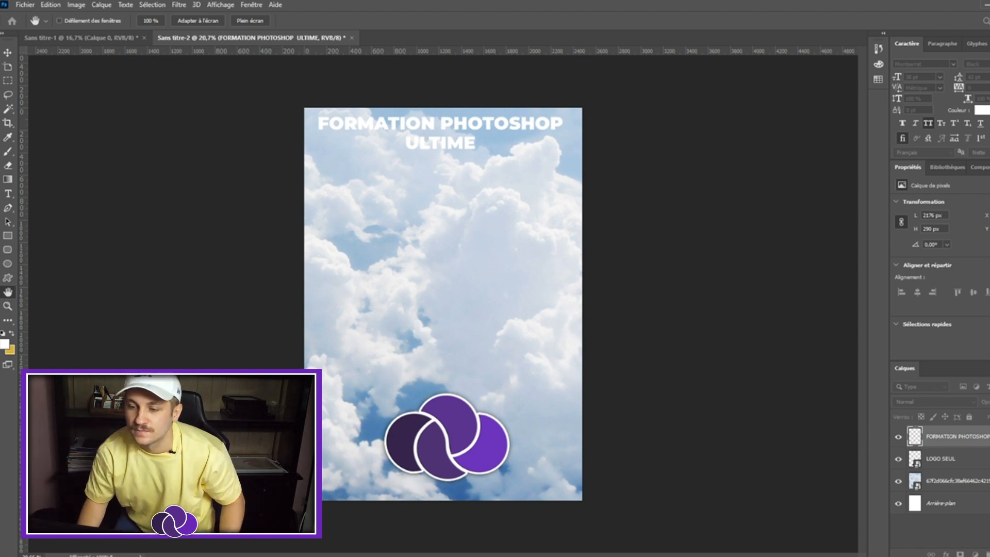
{"action": "double_click", "coordinate": [979, 437]}
{"action": "left_click", "coordinate": [132, 301]}
{"action": "left_click_drag", "start_coordinate": [376, 94], "coordinate": [816, 170]}
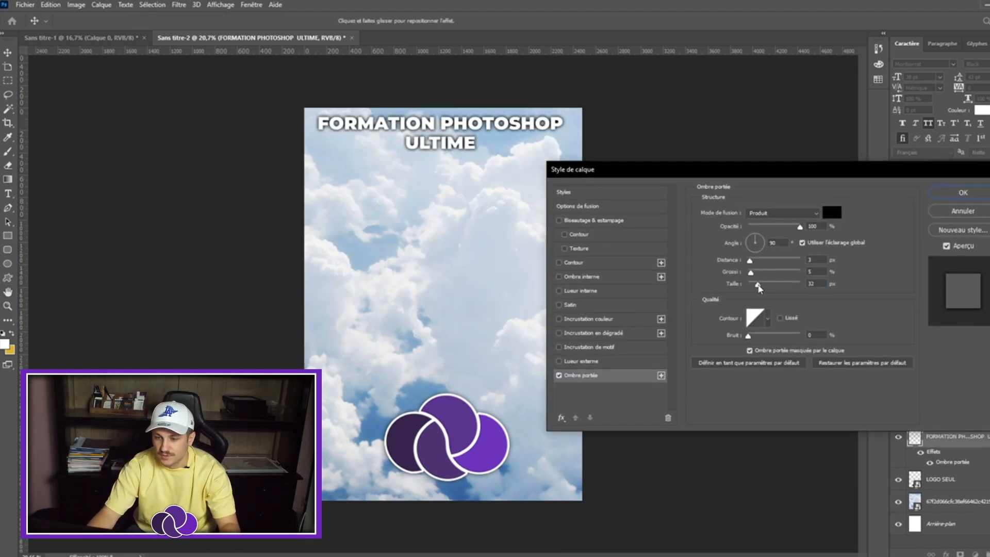
{"action": "left_click", "coordinate": [963, 192]}
Move the title lower and cut a full-width band behind it out of the rasterized sky layer
{"action": "left_click_drag", "start_coordinate": [481, 146], "coordinate": [459, 190]}
{"action": "left_click", "coordinate": [466, 229]}
{"action": "key", "text": "m"}
{"action": "left_click_drag", "start_coordinate": [287, 155], "coordinate": [614, 199]}
{"action": "right_click", "coordinate": [956, 501]}
{"action": "left_click", "coordinate": [915, 230]}
{"action": "key", "text": "Delete"}
{"action": "key", "text": "ctrl+d"}
Paint the logo's light purple behind the title band on a new layer placed between the background and the sky
{"action": "key", "text": "b"}
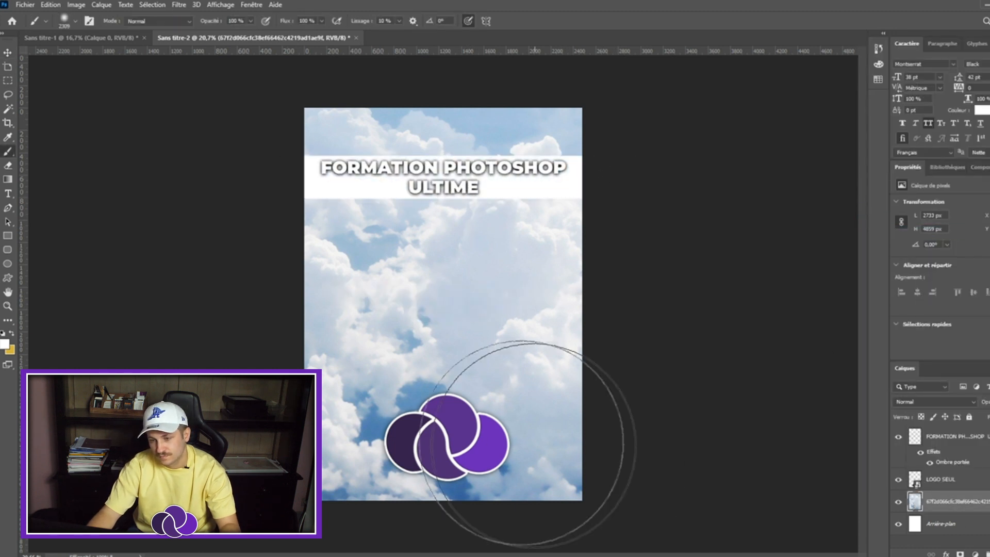
{"action": "left_click", "coordinate": [488, 436], "text": "alt"}
{"action": "left_click", "coordinate": [954, 523]}
{"action": "key", "text": "ctrl+shift+alt+n"}
{"action": "left_click_drag", "start_coordinate": [309, 209], "coordinate": [587, 248]}
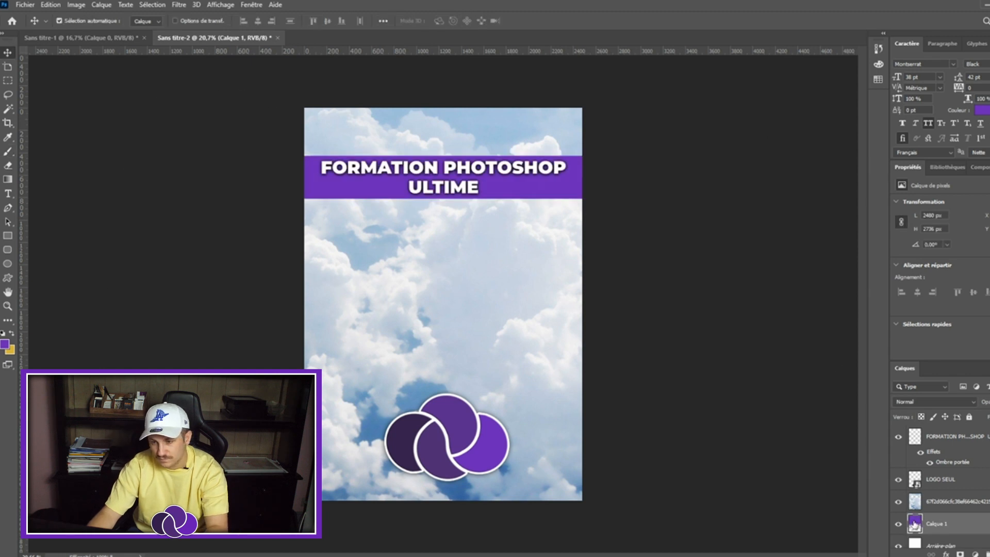
Select the empty band in the sky layer and copy that area of the purple paint to a new layer
{"action": "key", "text": "w"}
{"action": "left_click", "coordinate": [917, 501]}
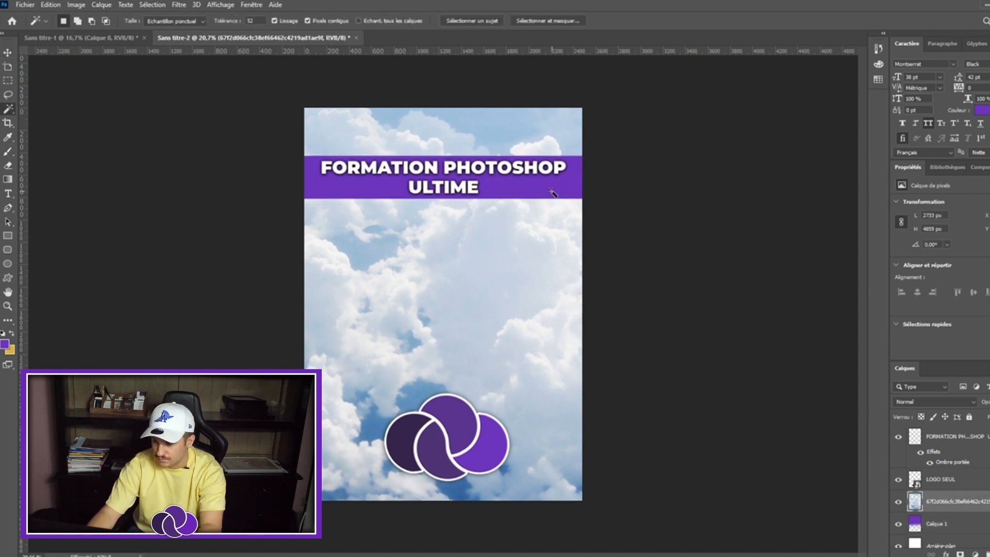
{"action": "left_click", "coordinate": [551, 191]}
{"action": "left_click", "coordinate": [917, 522]}
{"action": "key", "text": "ctrl+j"}
Raise the copied purple band layer above the logo layer and give it a Bevel & Emboss effect without a drop shadow
{"action": "left_click_drag", "start_coordinate": [920, 532], "coordinate": [918, 484]}
{"action": "double_click", "coordinate": [919, 484]}
{"action": "left_click", "coordinate": [593, 376]}
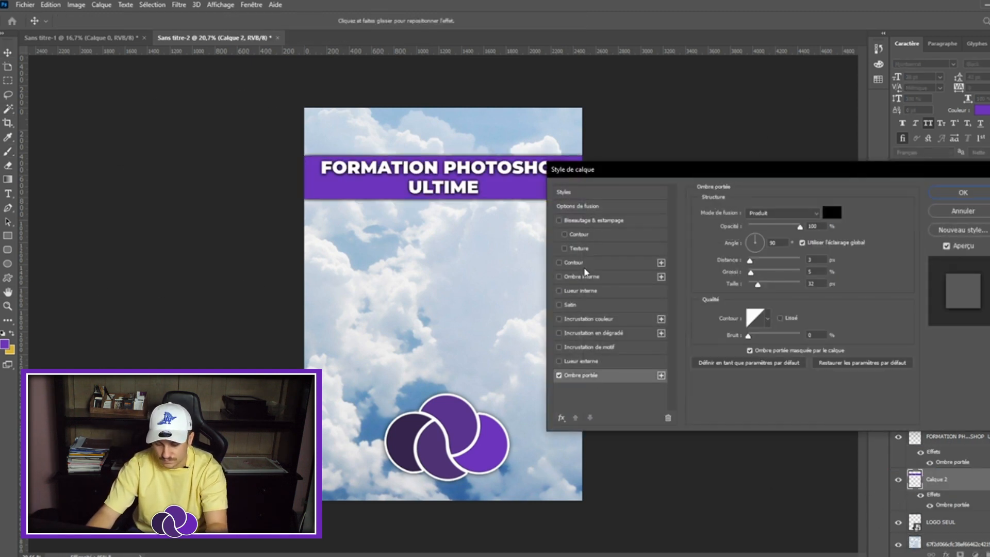
{"action": "left_click", "coordinate": [584, 221]}
{"action": "left_click", "coordinate": [558, 376]}
{"action": "left_click_drag", "start_coordinate": [767, 257], "coordinate": [773, 236]}
{"action": "key", "text": "Return"}
Stretch the purple band taller so it extends above and below the title
{"action": "key", "text": "ctrl+t"}
{"action": "left_click_drag", "start_coordinate": [455, 199], "coordinate": [459, 233]}
{"action": "mouse_move", "coordinate": [467, 216]}
{"action": "left_mouse_down"}
{"action": "mouse_move", "coordinate": [470, 200]}
{"action": "mouse_move", "coordinate": [469, 209]}
{"action": "left_mouse_up"}
{"action": "key", "text": "Return"}
{"action": "key", "text": "w"}
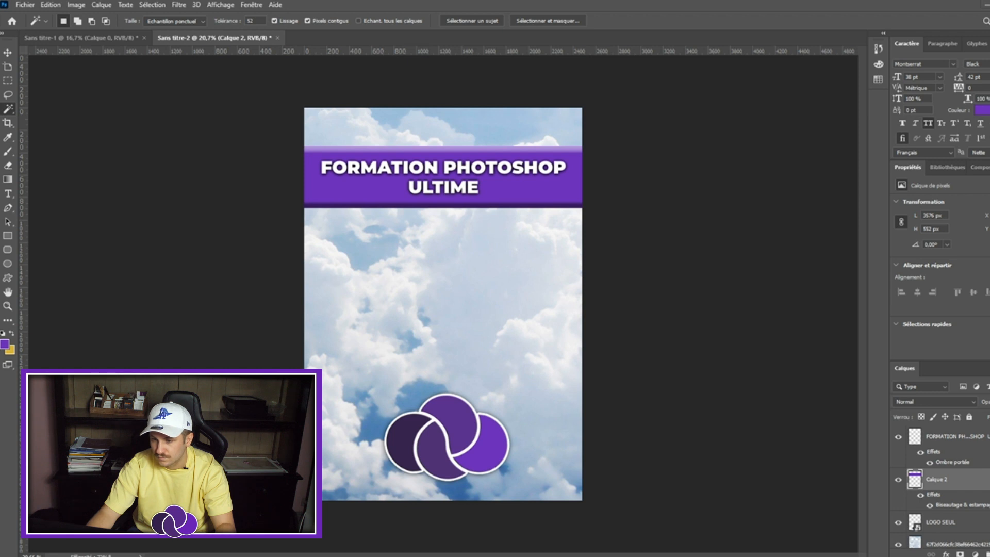
Place the photoshop_PNG60 image on the cover, scaled down and centred beneath the title band
{"action": "left_click_drag", "start_coordinate": [507, 201], "coordinate": [507, 205]}
{"action": "left_click_drag", "start_coordinate": [566, 304], "coordinate": [444, 304]}
{"action": "left_click_drag", "start_coordinate": [431, 310], "coordinate": [460, 293]}
{"action": "key", "text": "Return"}
{"action": "key", "text": "v"}
{"action": "key", "text": "ctrl+minus"}
{"action": "key", "text": "ctrl+0"}
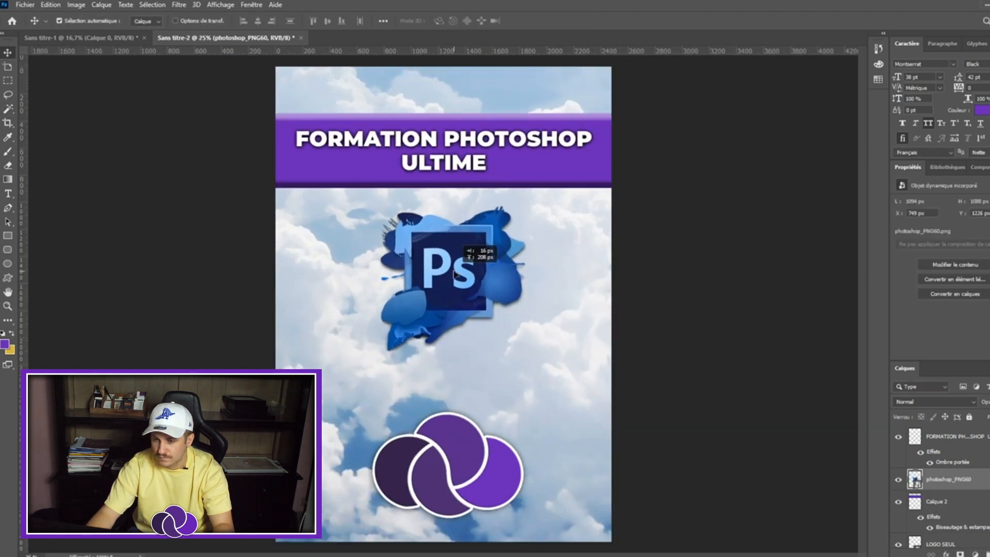
Add the purple text line "PAR IMAGINARIUS STUDIO" along the lower edge of the cover
{"action": "key", "text": "t"}
{"action": "mouse_move", "coordinate": [282, 357]}
{"action": "left_mouse_down"}
{"action": "mouse_move", "coordinate": [624, 402]}
{"action": "mouse_move", "coordinate": [600, 379]}
{"action": "left_mouse_up"}
{"action": "type", "text": "PAR IL"}
{"action": "key", "text": "BackSpace"}
{"action": "type", "text": "maginarius studio"}
{"action": "key", "text": "ctrl"}
{"action": "left_click_drag", "start_coordinate": [593, 384], "coordinate": [579, 537]}
{"action": "key", "text": "Return"}
Scale the circles logo to 50.50 % and centre it just above the studio text
{"action": "left_click_drag", "start_coordinate": [460, 444], "coordinate": [460, 423]}
{"action": "key", "text": "ctrl+t"}
{"action": "left_click_drag", "start_coordinate": [526, 443], "coordinate": [458, 444]}
{"action": "left_click_drag", "start_coordinate": [411, 440], "coordinate": [447, 465]}
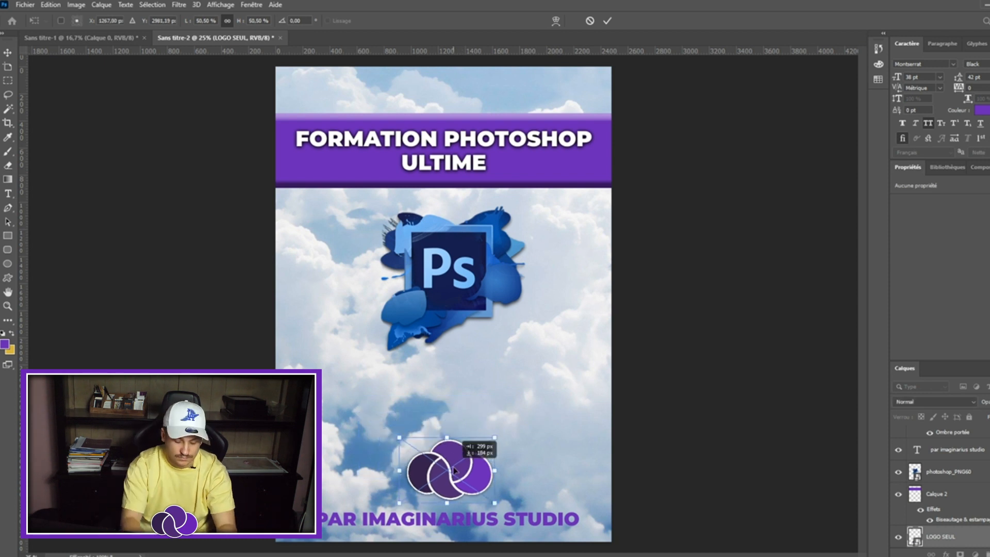
{"action": "key", "text": "Return"}
Rasterize the "par imaginarius studio" text layer
{"action": "left_click", "coordinate": [522, 522]}
{"action": "left_click", "coordinate": [952, 432]}
{"action": "right_click", "coordinate": [960, 494]}
{"action": "left_click", "coordinate": [918, 258]}
{"action": "right_click", "coordinate": [942, 481]}
{"action": "left_click", "coordinate": [902, 276]}
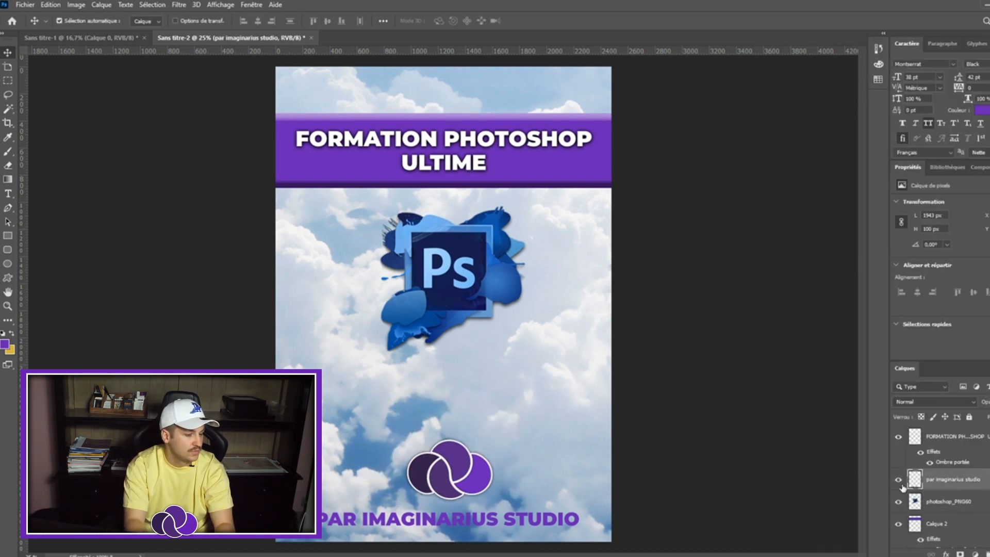
Add a stroke and a drop shadow to the rasterized studio text
{"action": "double_click", "coordinate": [911, 482]}
{"action": "left_click", "coordinate": [593, 262]}
{"action": "left_click", "coordinate": [581, 376]}
{"action": "left_click", "coordinate": [962, 193]}
{"action": "scroll", "coordinate": [448, 309], "scroll_direction": "down", "scroll_amount": 2}
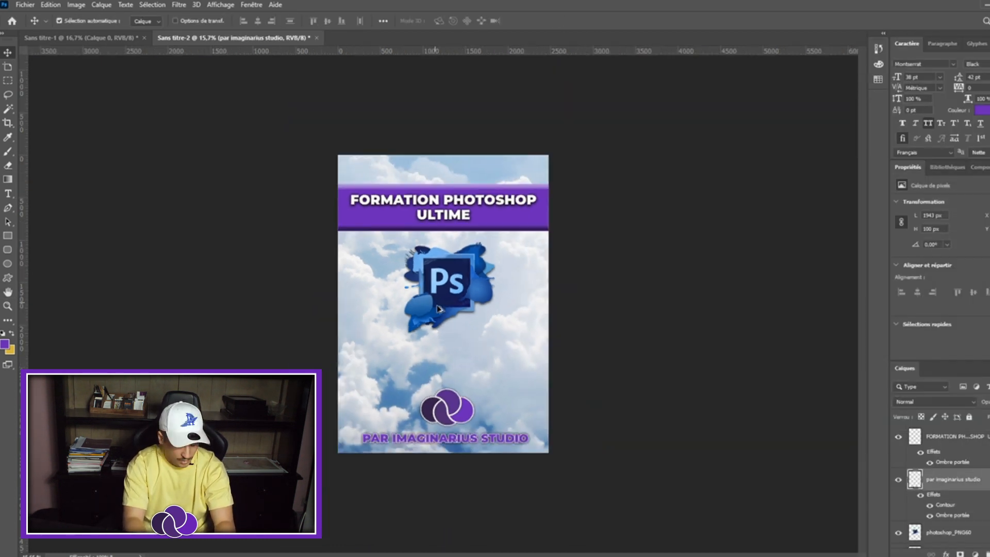
Place the gold crown image at 6.80 % scale, tilted about -34.6°, over the Ps logo's upper-left corner
{"action": "scroll", "coordinate": [494, 234], "scroll_direction": "up", "scroll_amount": 1}
{"action": "scroll", "coordinate": [459, 283], "scroll_direction": "up", "scroll_amount": 2}
{"action": "scroll", "coordinate": [459, 282], "scroll_direction": "down", "scroll_amount": 1}
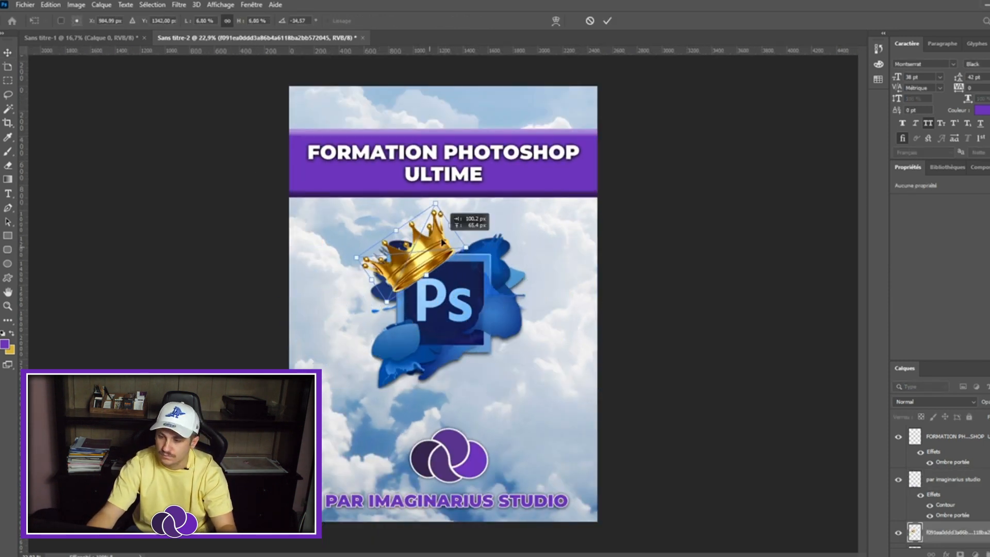
{"action": "left_click_drag", "start_coordinate": [441, 242], "coordinate": [439, 243]}
{"action": "key", "text": "Return"}
Outline the crown's visible inner underside with the Pen tool and convert the path to a selection
{"action": "scroll", "coordinate": [424, 257], "scroll_direction": "up", "scroll_amount": 8}
{"action": "left_click", "coordinate": [8, 208]}
{"action": "scroll", "coordinate": [472, 374], "scroll_direction": "up", "scroll_amount": 3}
{"action": "left_click", "coordinate": [567, 194]}
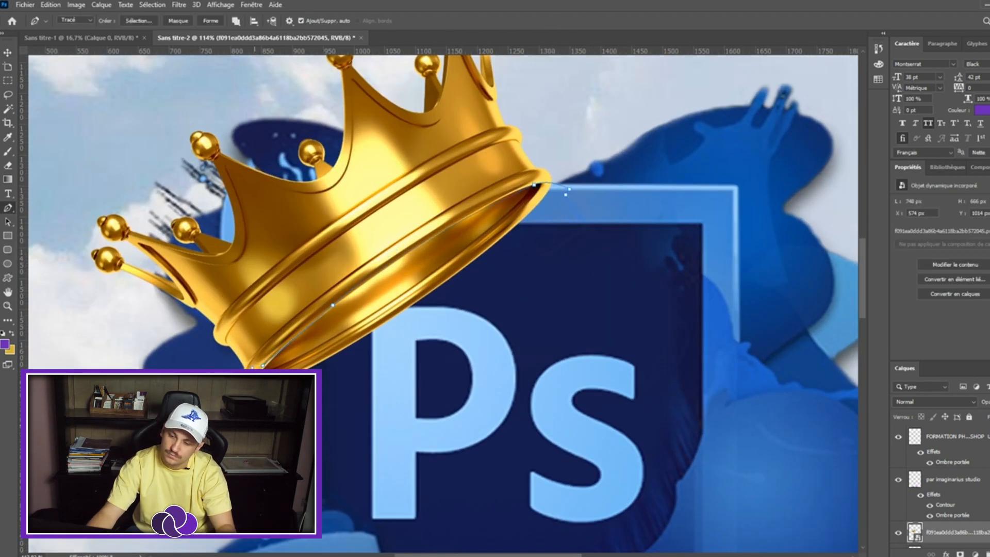
{"action": "right_click", "coordinate": [687, 216]}
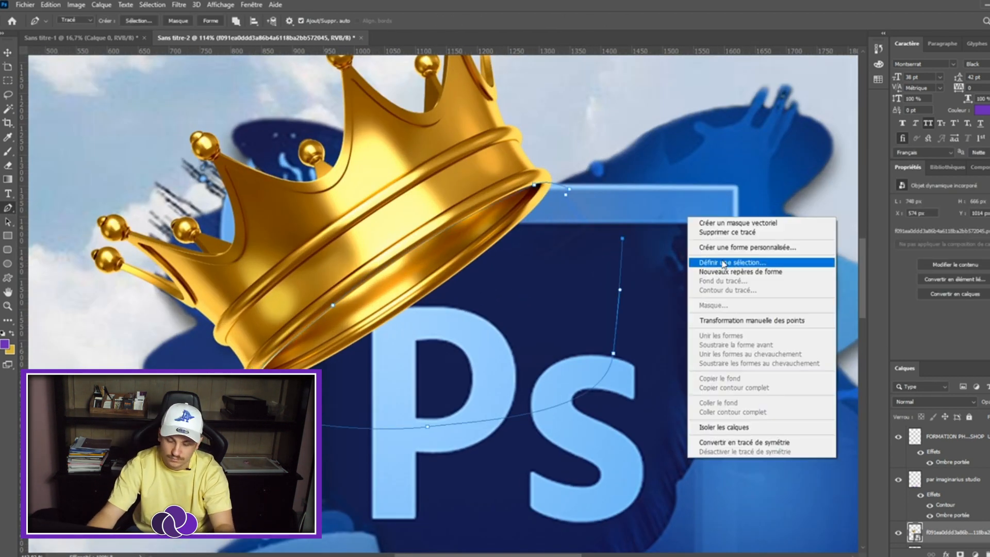
{"action": "left_click", "coordinate": [722, 261]}
Rasterize the crown layer, delete the selected underside and nudge the crown against the Ps logo
{"action": "left_click", "coordinate": [896, 268]}
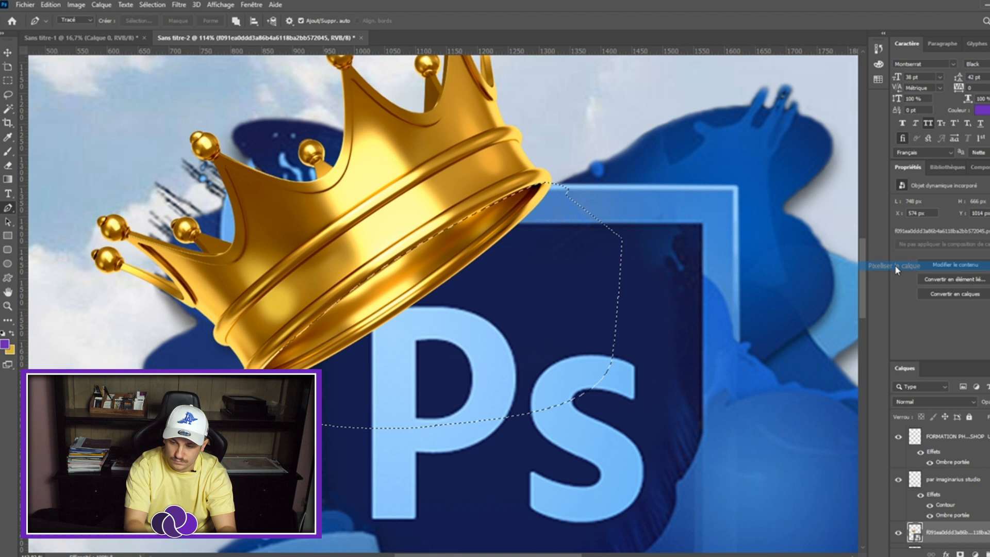
{"action": "key", "text": "Delete"}
{"action": "key", "text": "ctrl+d"}
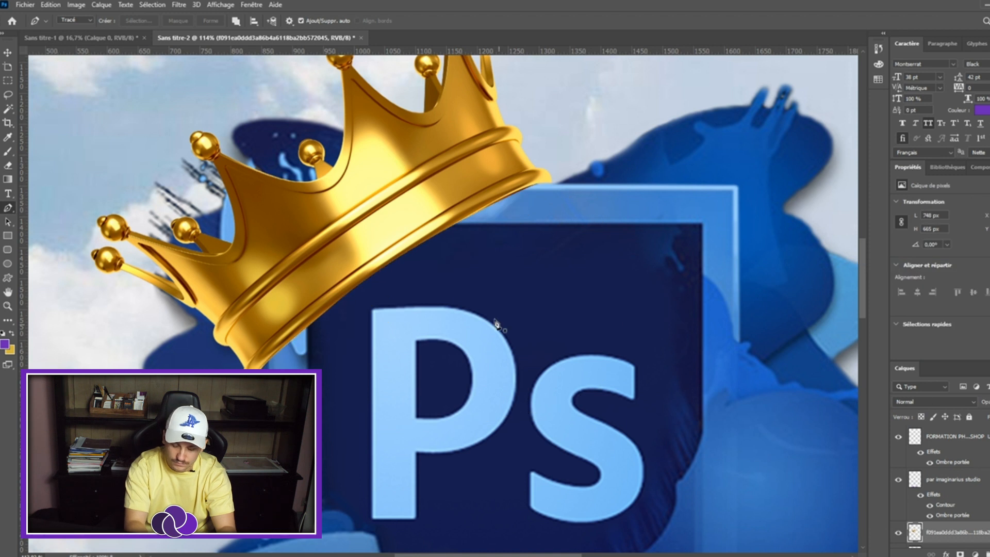
{"action": "key", "text": "v"}
{"action": "left_click_drag", "start_coordinate": [442, 205], "coordinate": [457, 210]}
With the crown's outline selected, paint a soft black shadow around it on a new layer between the crown and the Ps logo
{"action": "scroll", "coordinate": [492, 309], "scroll_direction": "down", "scroll_amount": 4}
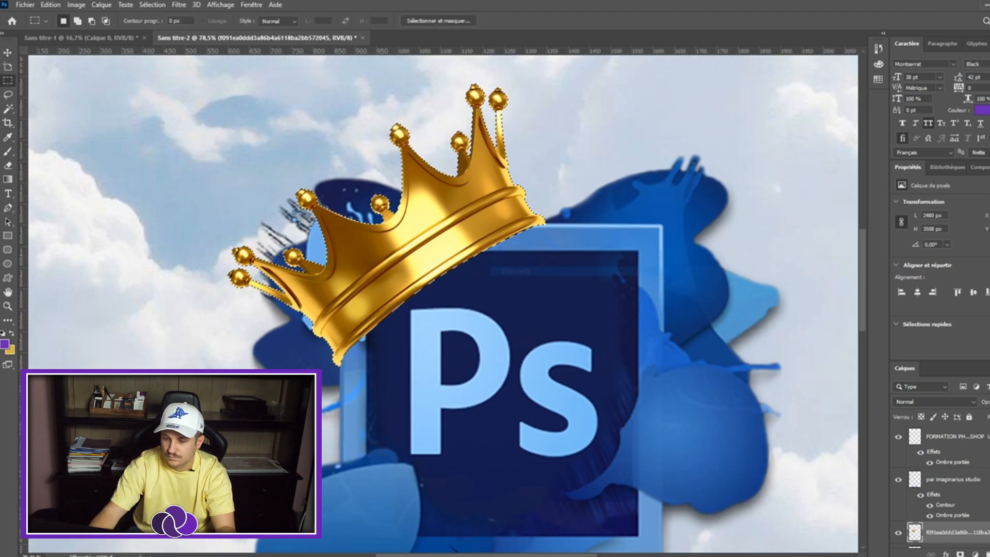
{"action": "scroll", "coordinate": [944, 490], "scroll_direction": "down", "scroll_amount": 2}
{"action": "left_click", "coordinate": [949, 491]}
{"action": "left_click", "coordinate": [8, 291]}
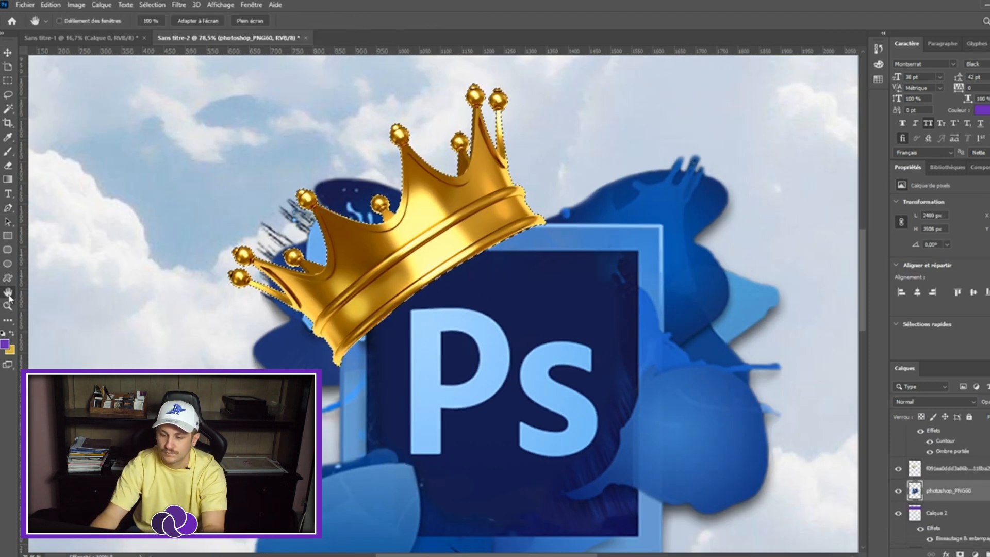
{"action": "left_click", "coordinate": [8, 151]}
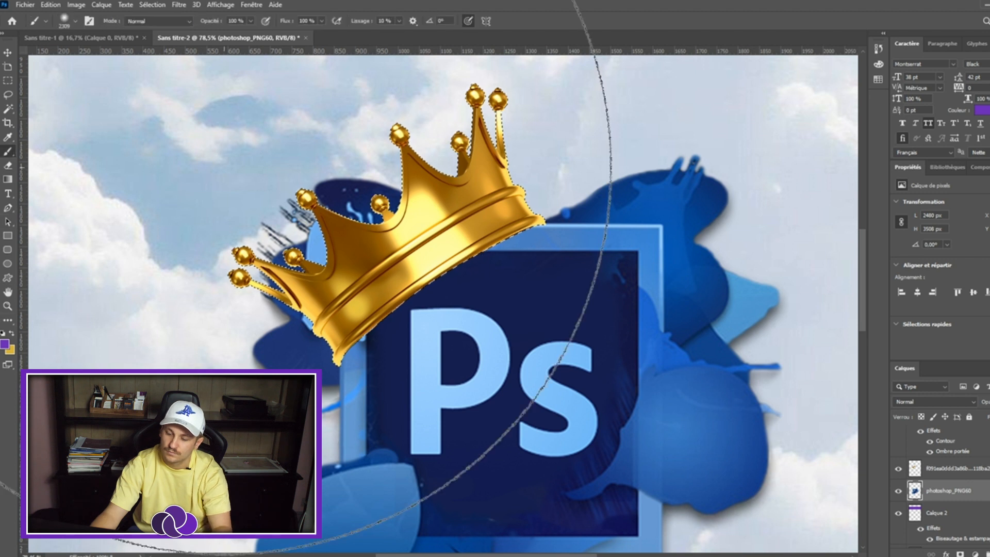
{"action": "right_click", "coordinate": [593, 304], "text": "alt"}
{"action": "left_click", "coordinate": [459, 530], "text": "alt"}
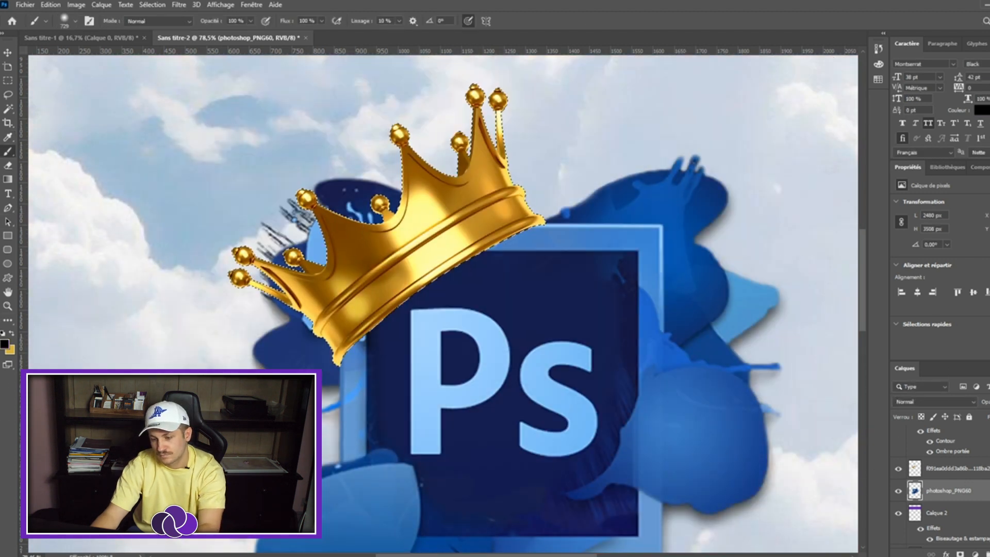
{"action": "key", "text": "ctrl+shift+alt+n"}
{"action": "mouse_move", "coordinate": [526, 221]}
{"action": "left_mouse_down"}
{"action": "mouse_move", "coordinate": [370, 293]}
{"action": "mouse_move", "coordinate": [568, 211]}
{"action": "left_mouse_up"}
Erase the excess shadow beside the crown with a soft eraser, deselect, and shift the shadow slightly up under the crown
{"action": "key", "text": "e"}
{"action": "right_click", "coordinate": [585, 158], "text": "alt"}
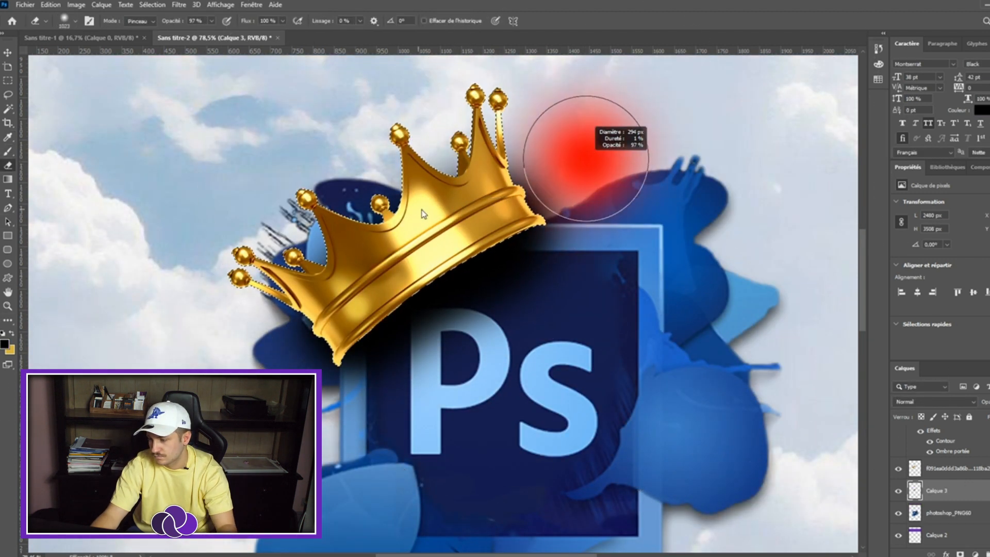
{"action": "left_click_drag", "start_coordinate": [536, 171], "coordinate": [482, 138]}
{"action": "left_click_drag", "start_coordinate": [322, 353], "coordinate": [281, 320]}
{"action": "key", "text": "v"}
{"action": "key", "text": "ctrl+d"}
{"action": "mouse_move", "coordinate": [458, 299]}
{"action": "left_mouse_down"}
{"action": "mouse_move", "coordinate": [452, 284]}
{"action": "mouse_move", "coordinate": [448, 290]}
{"action": "left_mouse_up"}
Erase the shadow spilling past the crown's lower right tip and reduce the shadow layer's opacity
{"action": "key", "text": "e"}
{"action": "right_click", "coordinate": [552, 163], "text": "alt"}
{"action": "left_click", "coordinate": [556, 203]}
{"action": "left_click_drag", "start_coordinate": [986, 401], "coordinate": [980, 402]}
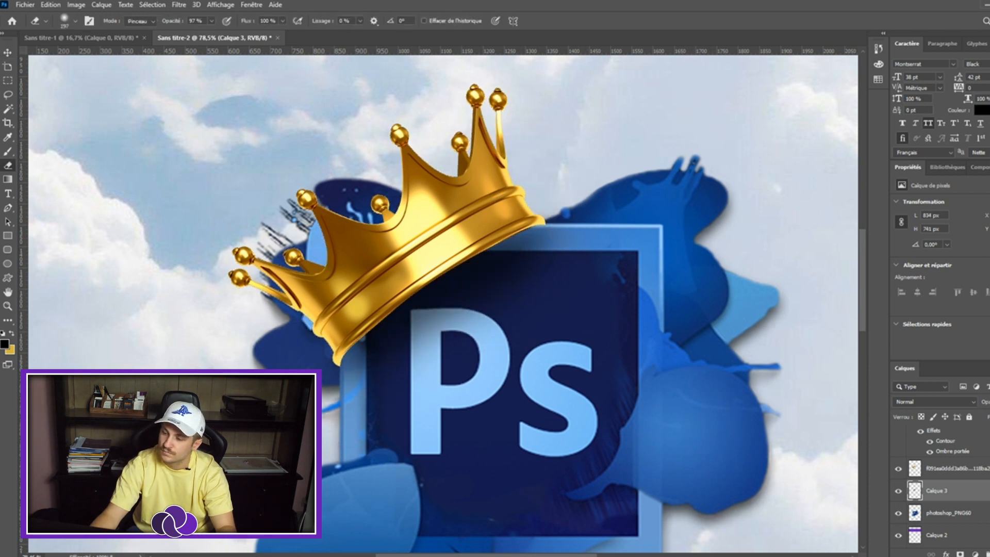
{"action": "key", "text": "v"}
{"action": "key", "text": "ctrl+0"}
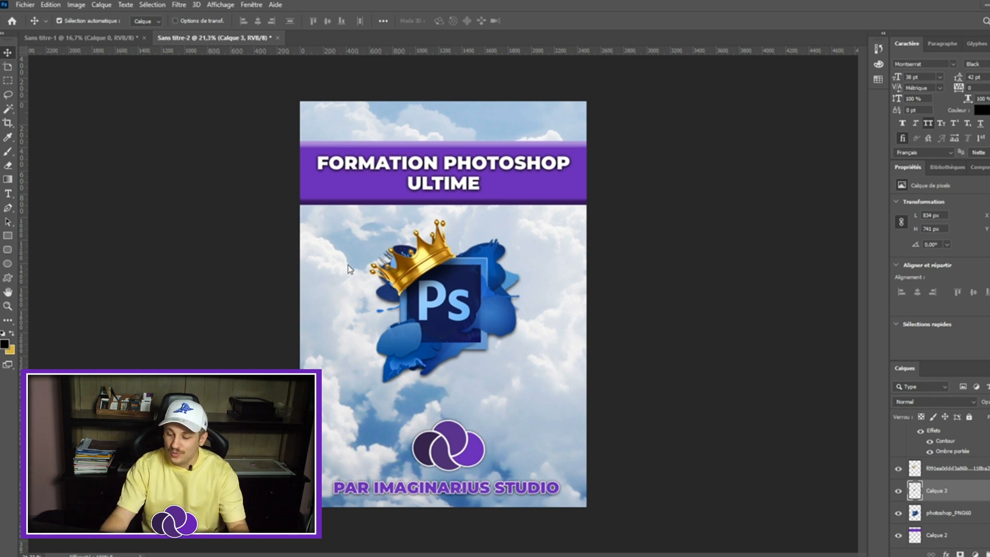
Stamp all visible cover layers into a new top layer and copy it into the Sans titre-1 book document
{"action": "scroll", "coordinate": [955, 447], "scroll_direction": "up", "scroll_amount": 3}
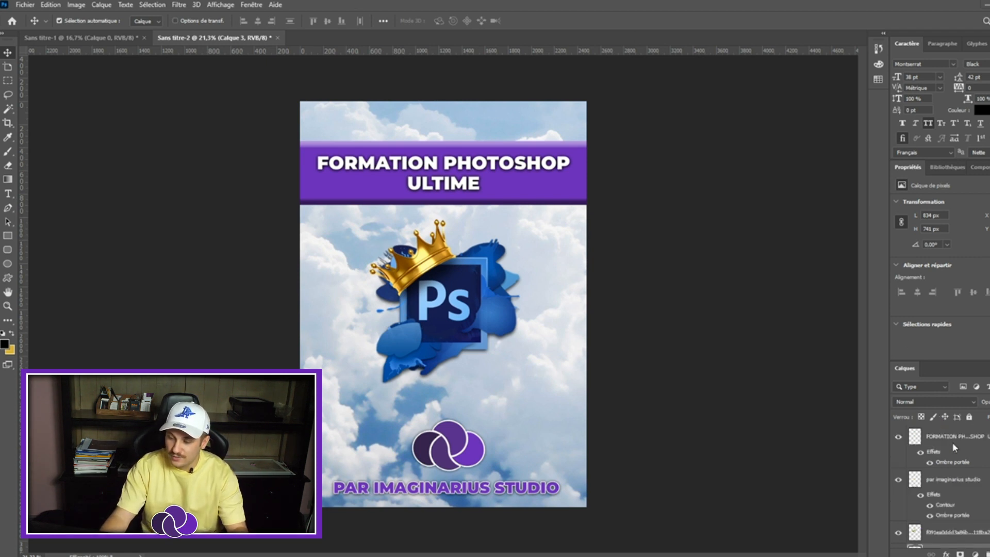
{"action": "key", "text": "ctrl+alt+shift+e"}
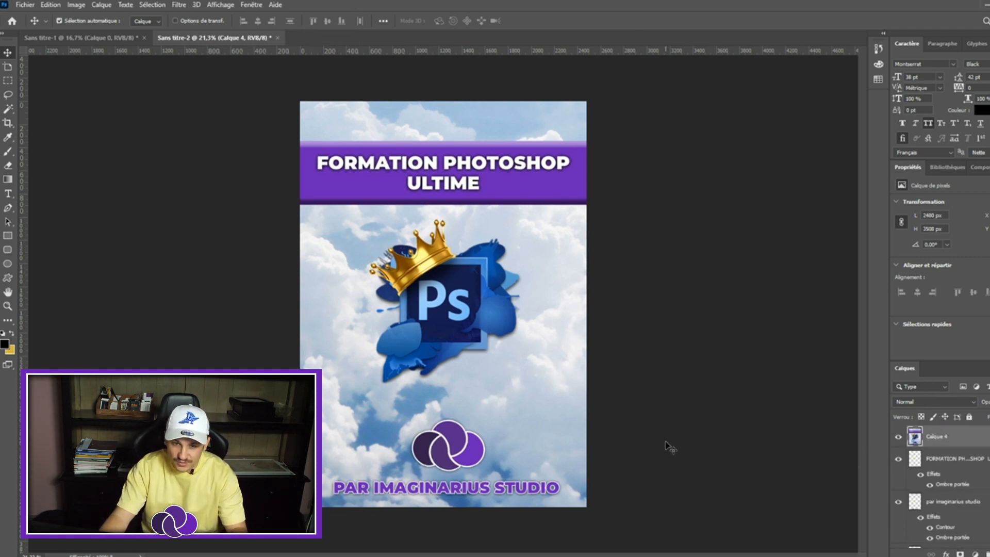
{"action": "left_click_drag", "start_coordinate": [495, 245], "coordinate": [378, 343]}
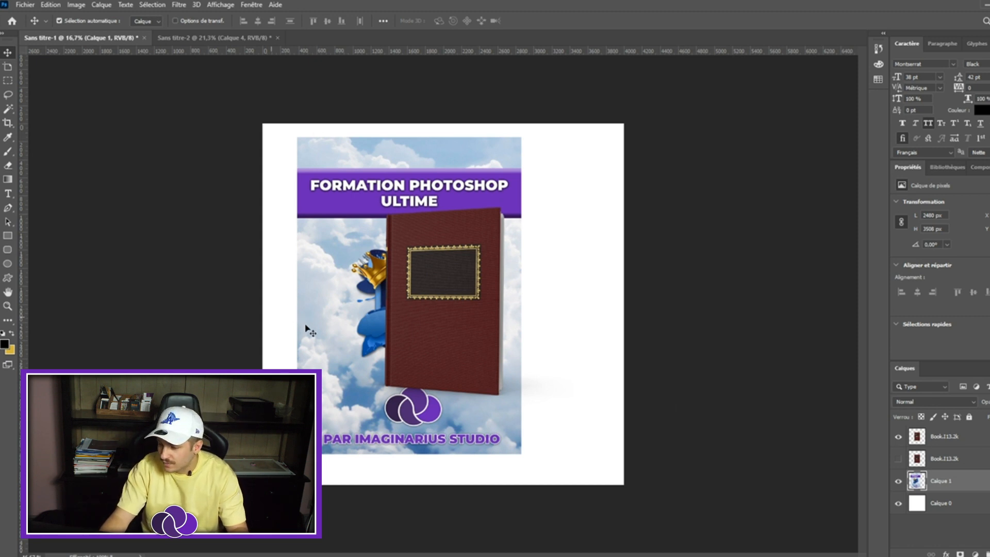
Bring the cover layer above the book layers and scale it to about 50.67 % over the book
{"action": "left_click_drag", "start_coordinate": [948, 478], "coordinate": [952, 428]}
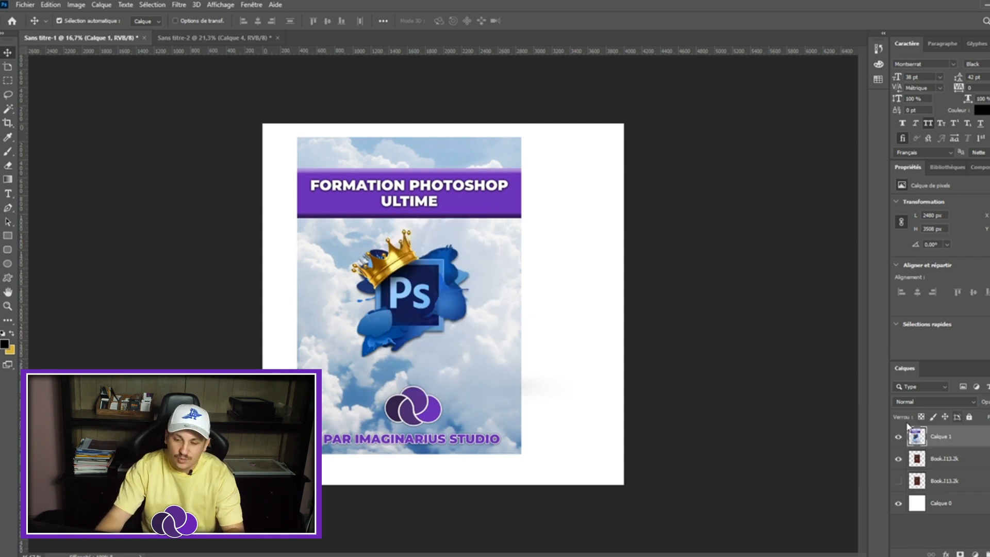
{"action": "key", "text": "ctrl+t"}
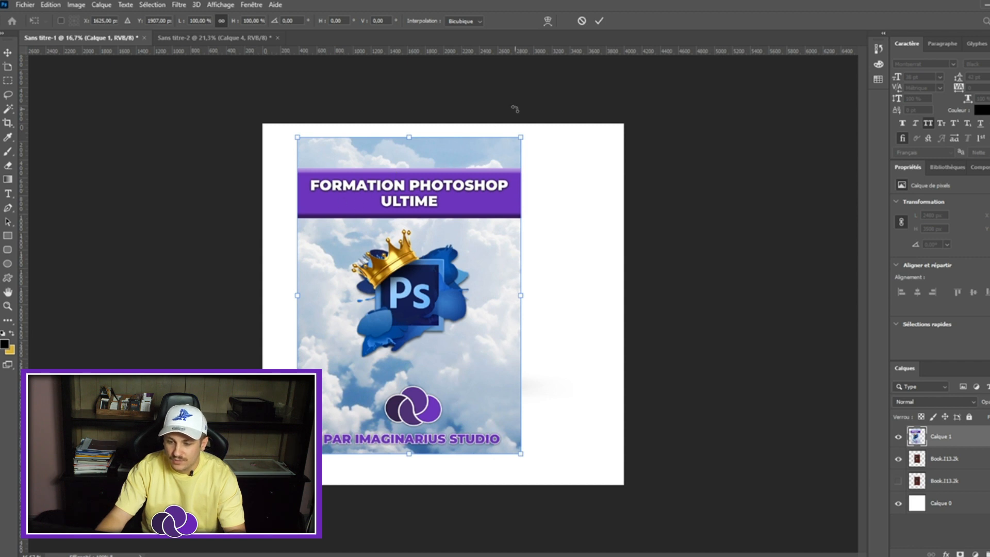
{"action": "left_click_drag", "start_coordinate": [518, 136], "coordinate": [411, 289]}
{"action": "left_click_drag", "start_coordinate": [364, 348], "coordinate": [481, 268]}
Distort the cover's corners to match the perspective of the book's front face, leaving the spine uncovered
{"action": "scroll", "coordinate": [409, 243], "scroll_direction": "up", "scroll_amount": 3}
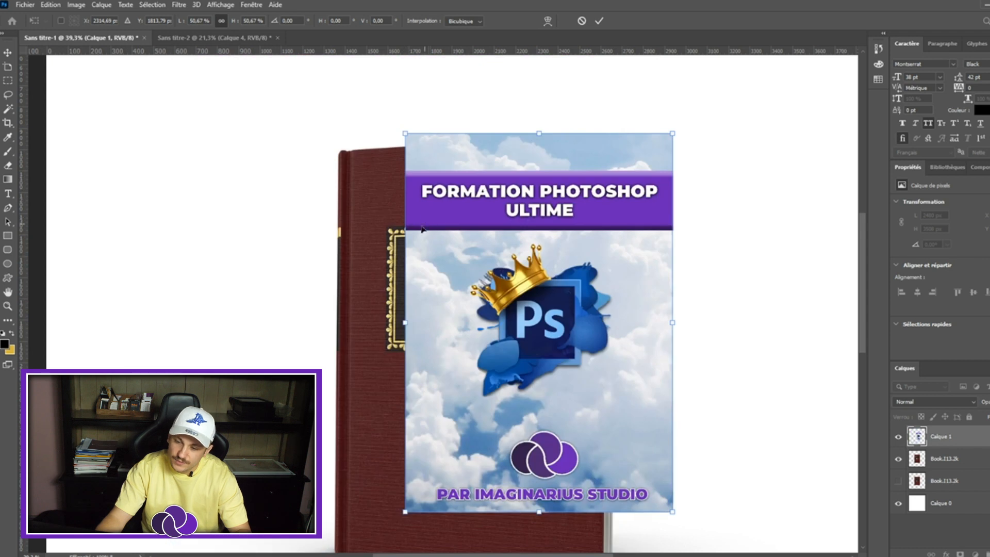
{"action": "left_click_drag", "start_coordinate": [416, 230], "coordinate": [388, 270]}
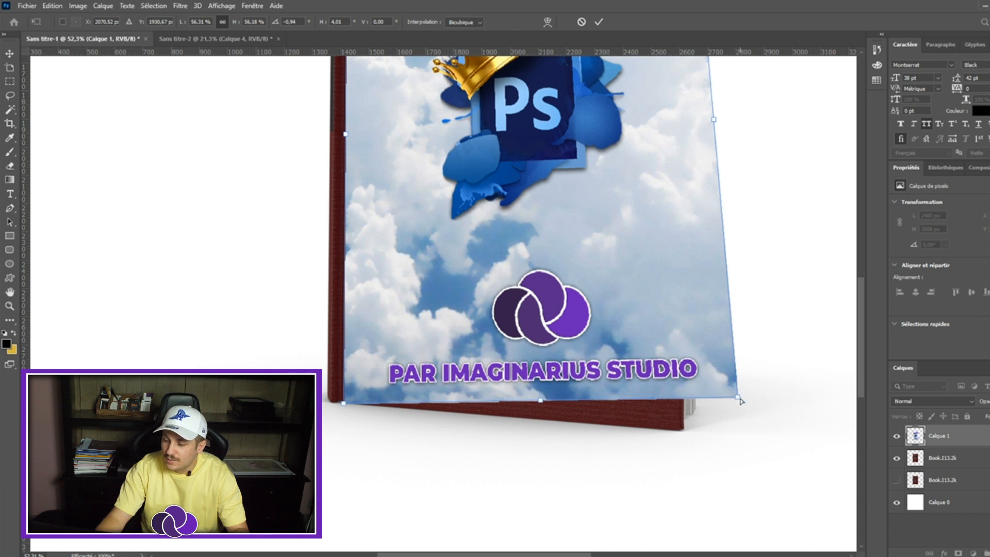
{"action": "left_click_drag", "start_coordinate": [741, 401], "coordinate": [685, 436]}
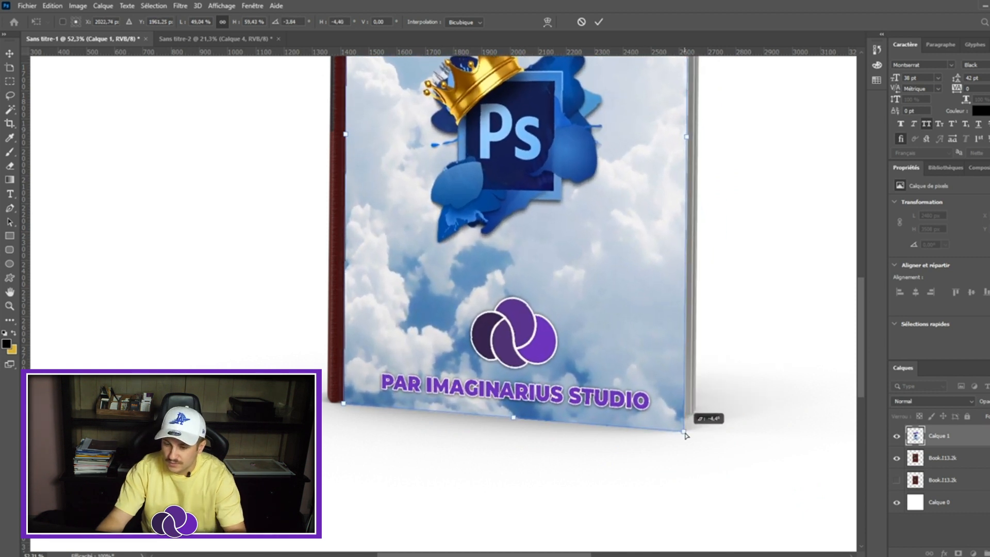
{"action": "key", "text": "Return"}
Lower the cover layer's opacity so the book's edges show through it
{"action": "scroll", "coordinate": [622, 422], "scroll_direction": "down", "scroll_amount": 4}
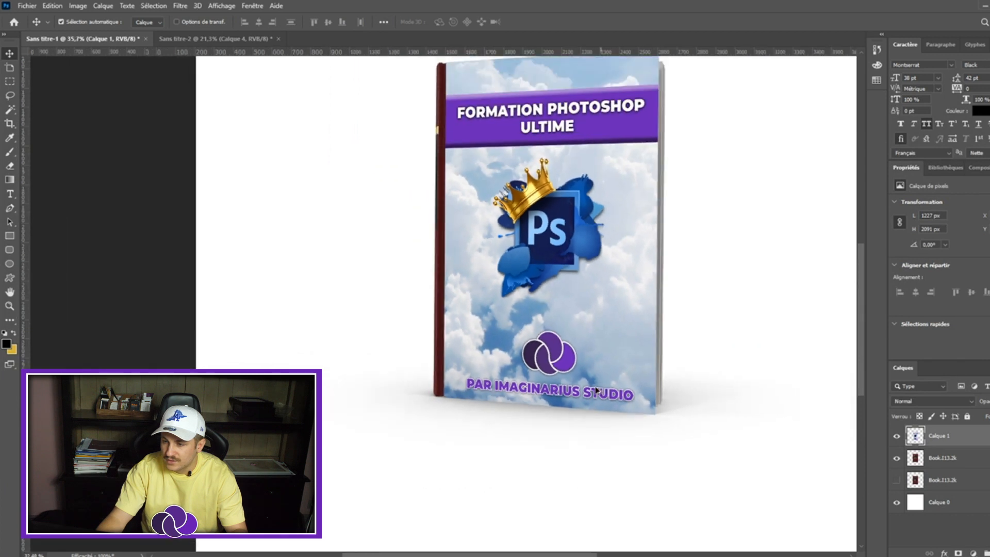
{"action": "scroll", "coordinate": [624, 90], "scroll_direction": "up", "scroll_amount": 4}
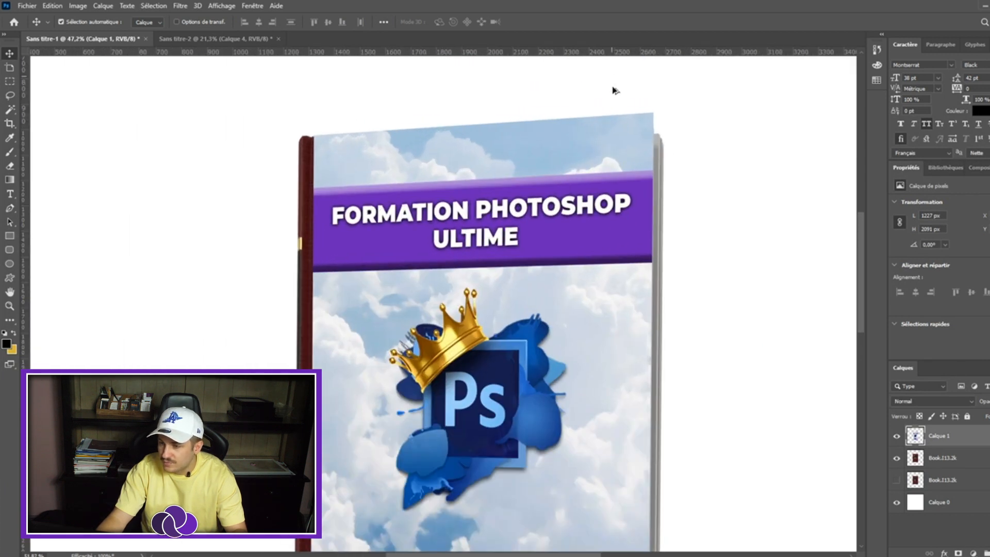
{"action": "left_click_drag", "start_coordinate": [982, 406], "coordinate": [972, 407]}
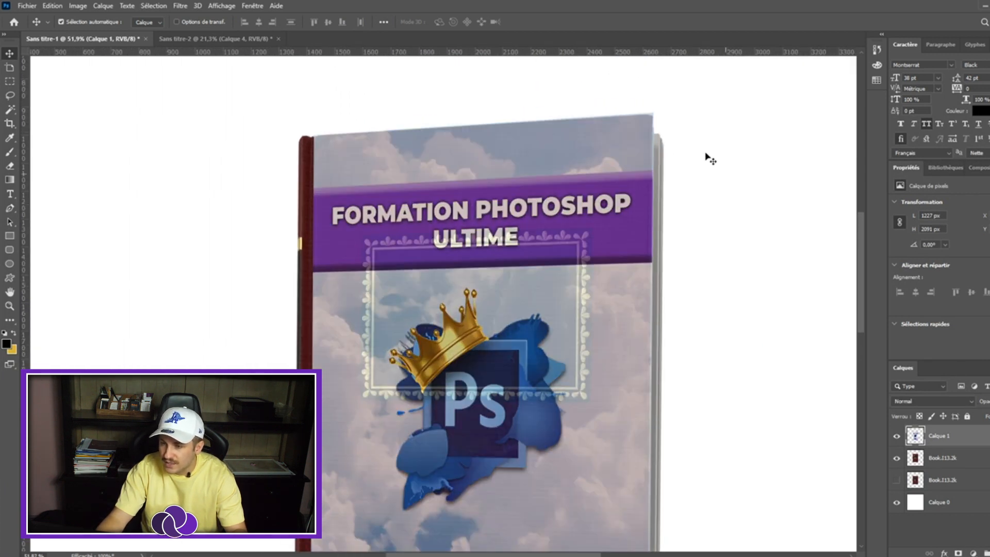
Select the cover strip overhanging the book's top edge and rounded corner with the Polygonal Lasso and delete it
{"action": "scroll", "coordinate": [633, 84], "scroll_direction": "up", "scroll_amount": 4}
{"action": "scroll", "coordinate": [648, 135], "scroll_direction": "up", "scroll_amount": 6}
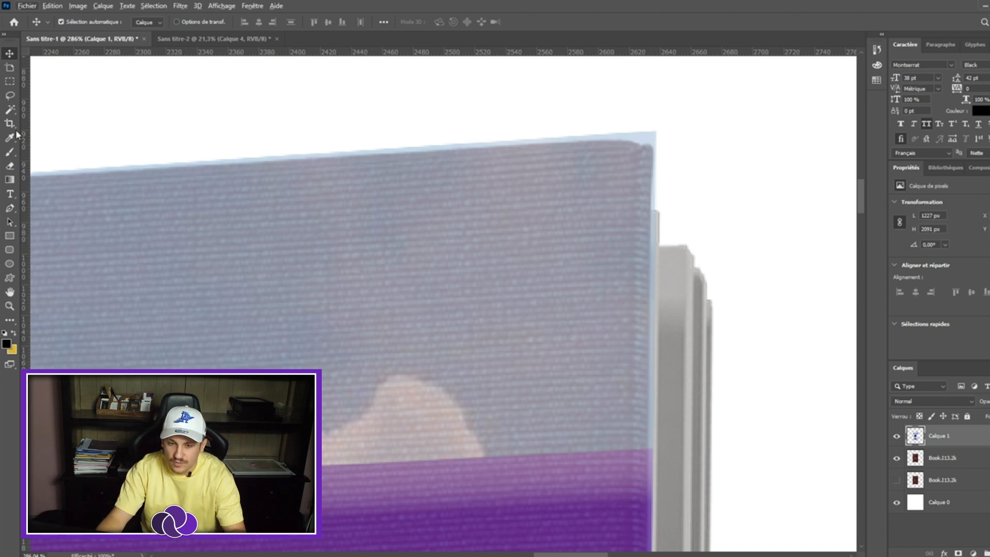
{"action": "key", "text": "l"}
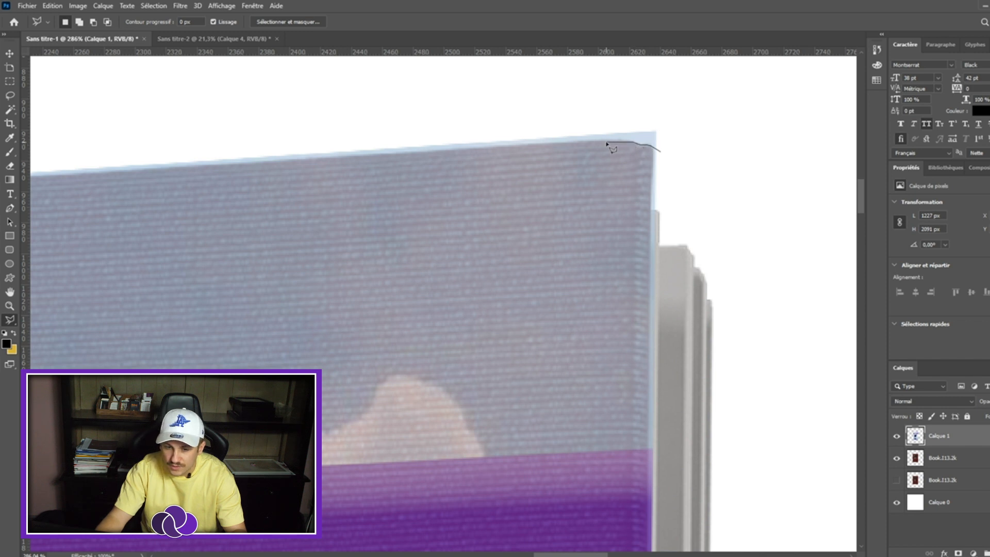
{"action": "left_click", "coordinate": [615, 141]}
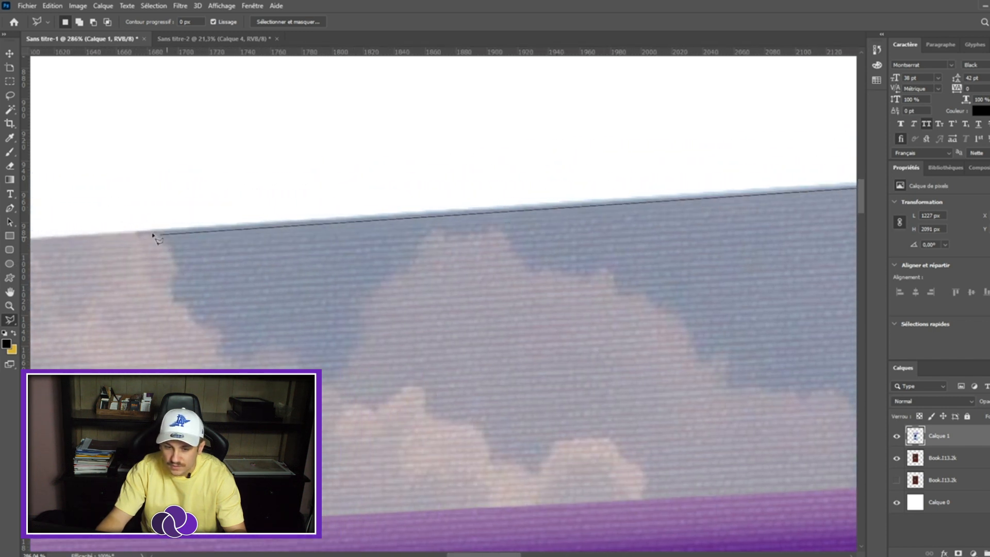
{"action": "left_click", "coordinate": [101, 233]}
{"action": "left_click", "coordinate": [103, 186]}
{"action": "left_click", "coordinate": [203, 155]}
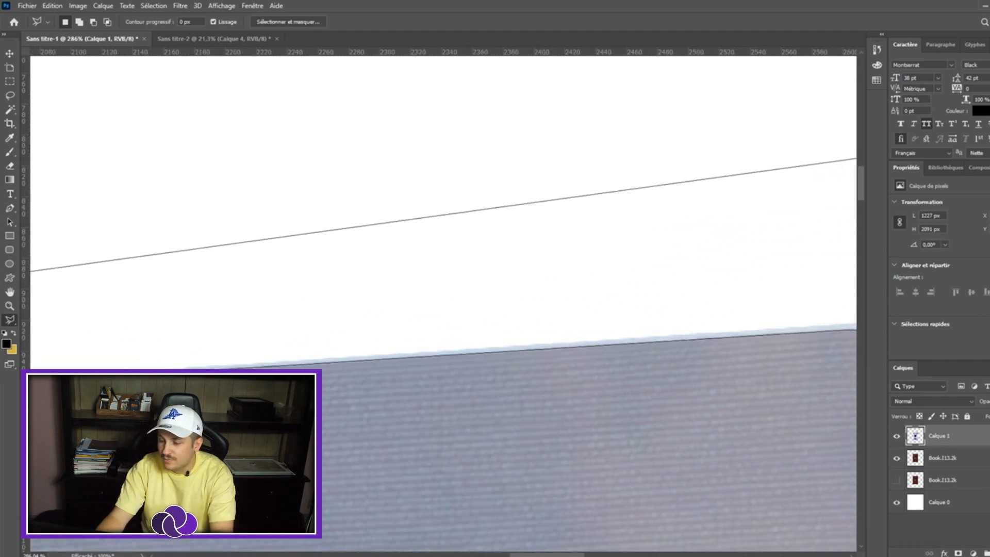
{"action": "left_click", "coordinate": [692, 198]}
{"action": "left_click", "coordinate": [789, 274]}
{"action": "double_click", "coordinate": [775, 356]}
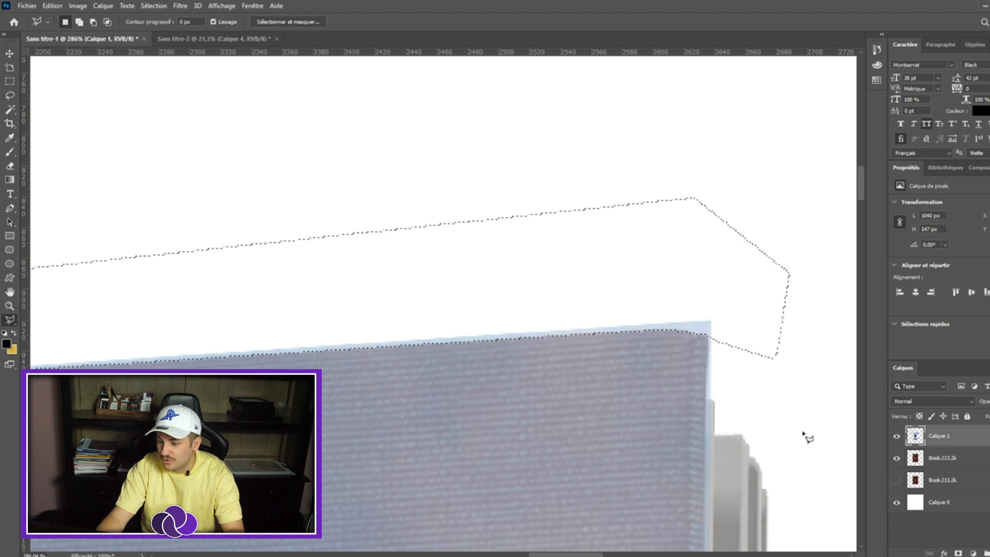
{"action": "key", "text": "Delete"}
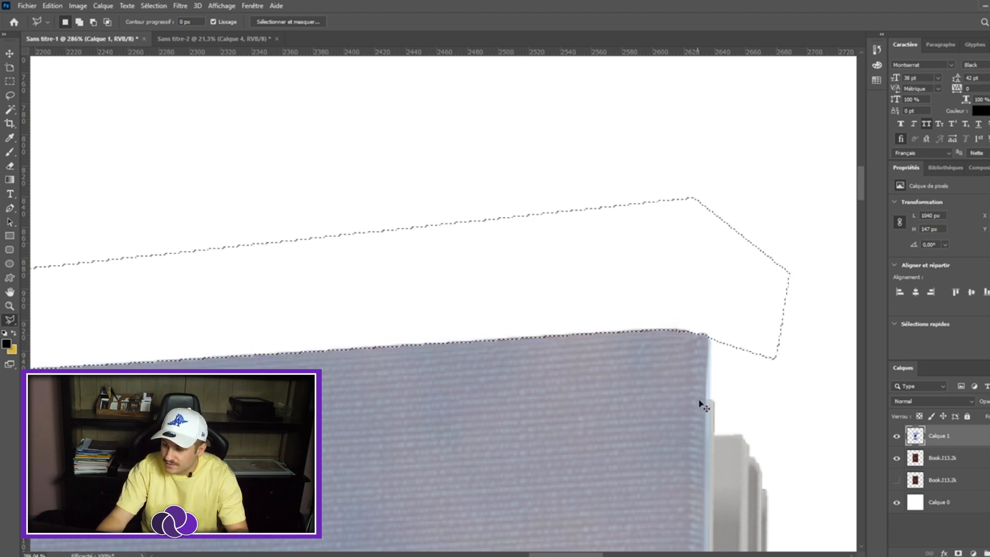
Clear the selection, nudge the cover 2 px vertically to align with the book's top edge, and restore the cover layer's full opacity
{"action": "key", "text": "ctrl+d"}
{"action": "key", "text": "v"}
{"action": "scroll", "coordinate": [703, 371], "scroll_direction": "down", "scroll_amount": 1}
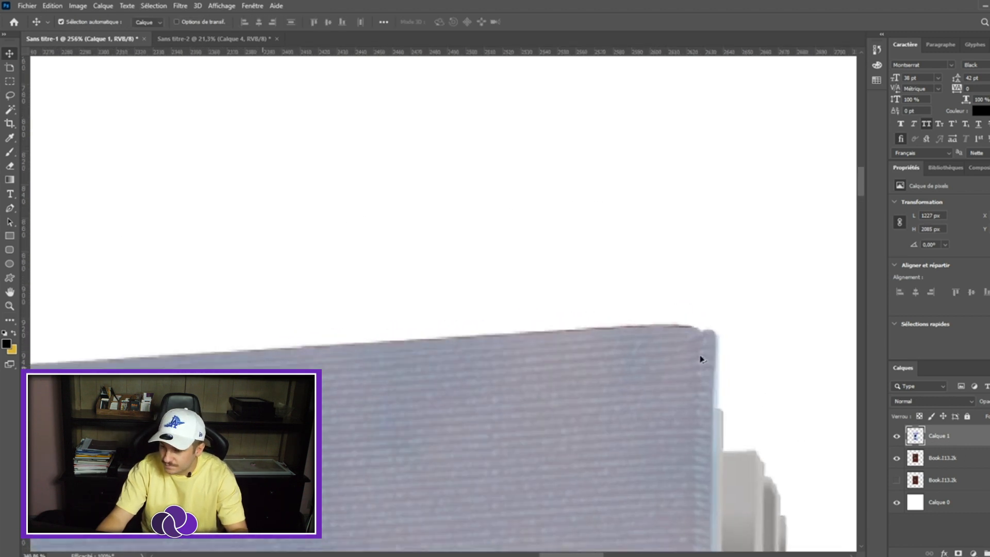
{"action": "scroll", "coordinate": [702, 360], "scroll_direction": "up", "scroll_amount": 1}
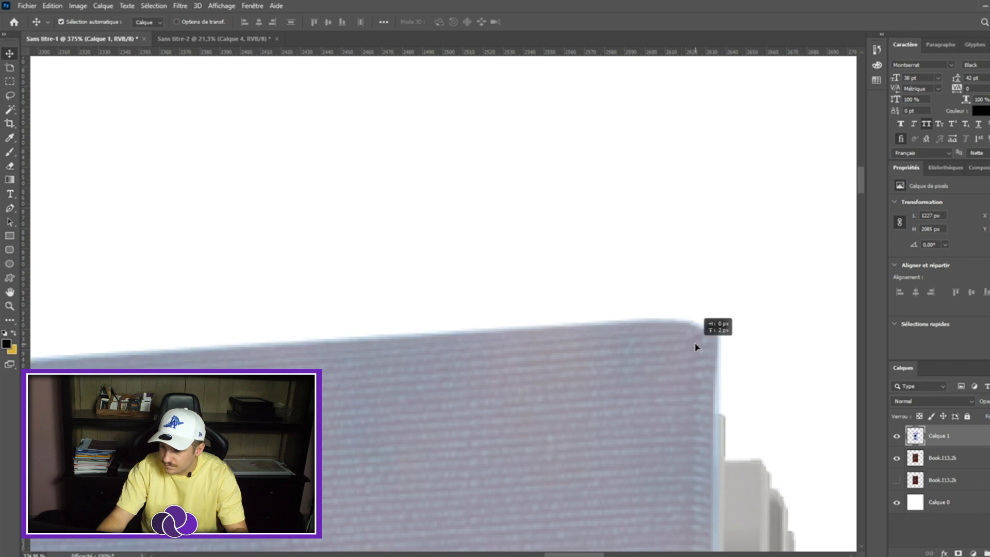
{"action": "scroll", "coordinate": [696, 342], "scroll_direction": "down", "scroll_amount": 3}
{"action": "scroll", "coordinate": [668, 415], "scroll_direction": "down", "scroll_amount": 10}
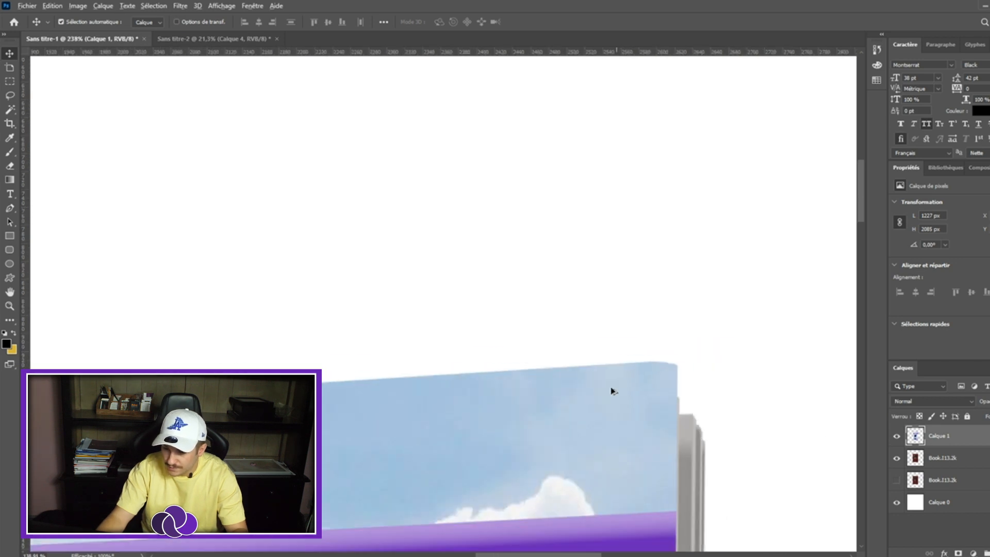
Lower the cover layer's opacity again so the book's bottom edge shows through it
{"action": "scroll", "coordinate": [503, 463], "scroll_direction": "down", "scroll_amount": 7}
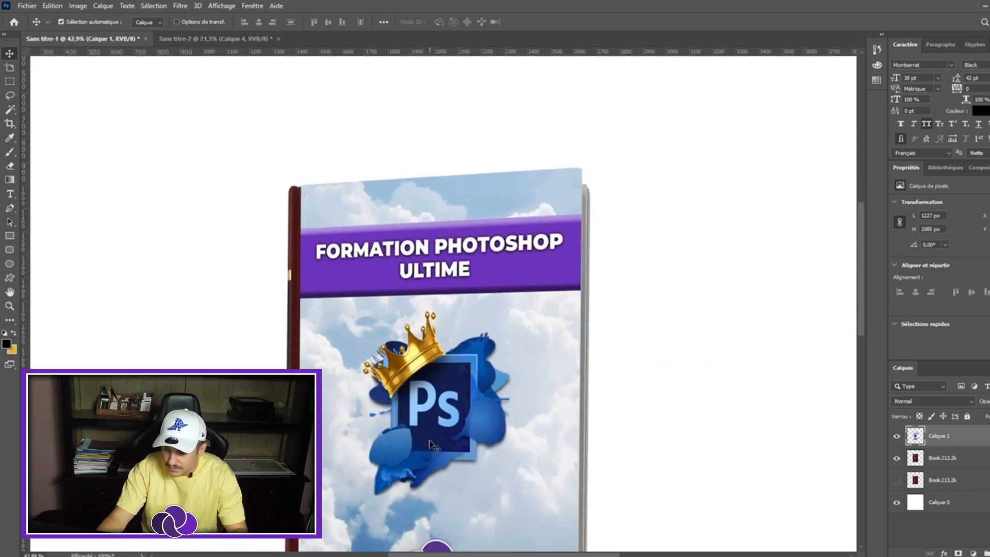
{"action": "scroll", "coordinate": [495, 495], "scroll_direction": "up", "scroll_amount": 4}
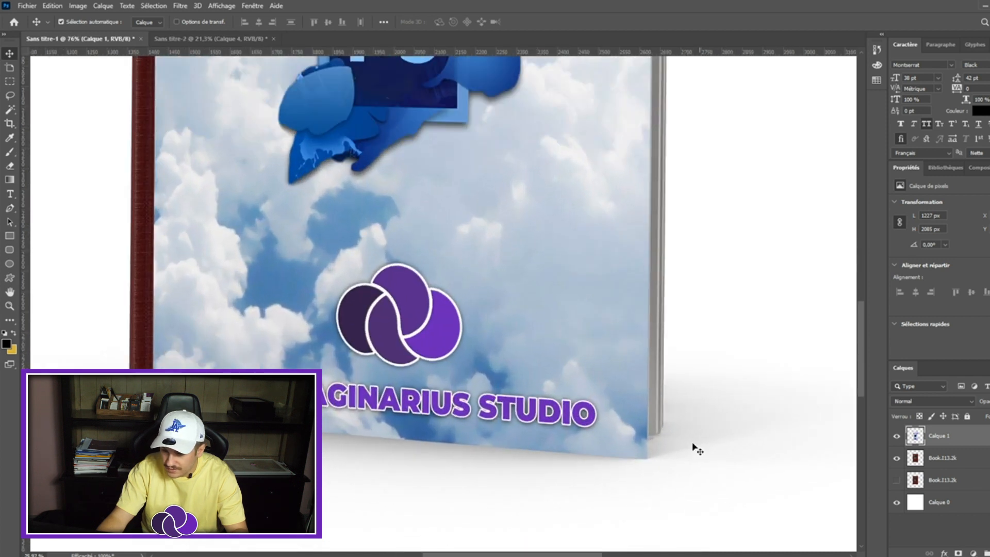
{"action": "scroll", "coordinate": [650, 404], "scroll_direction": "down", "scroll_amount": 1}
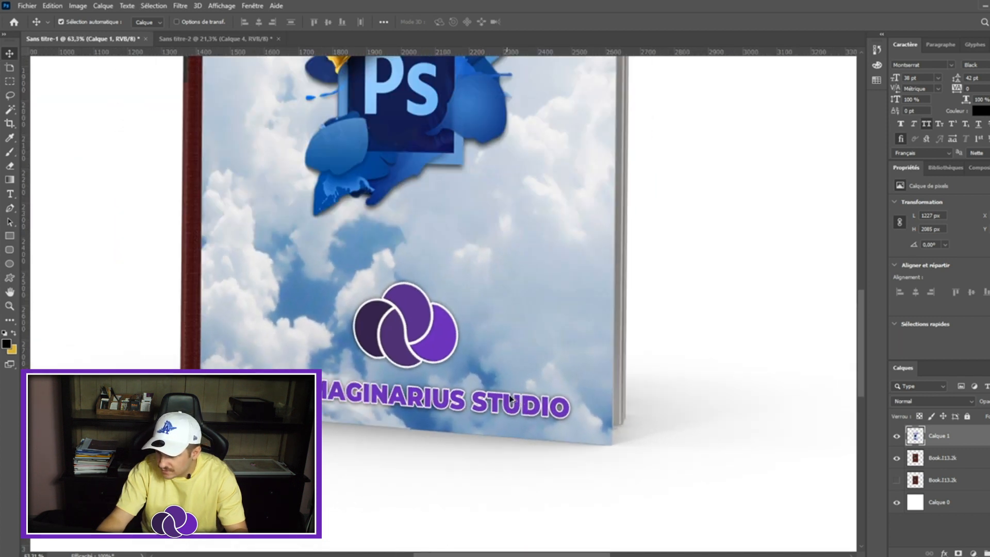
{"action": "left_click_drag", "start_coordinate": [988, 402], "coordinate": [982, 404]}
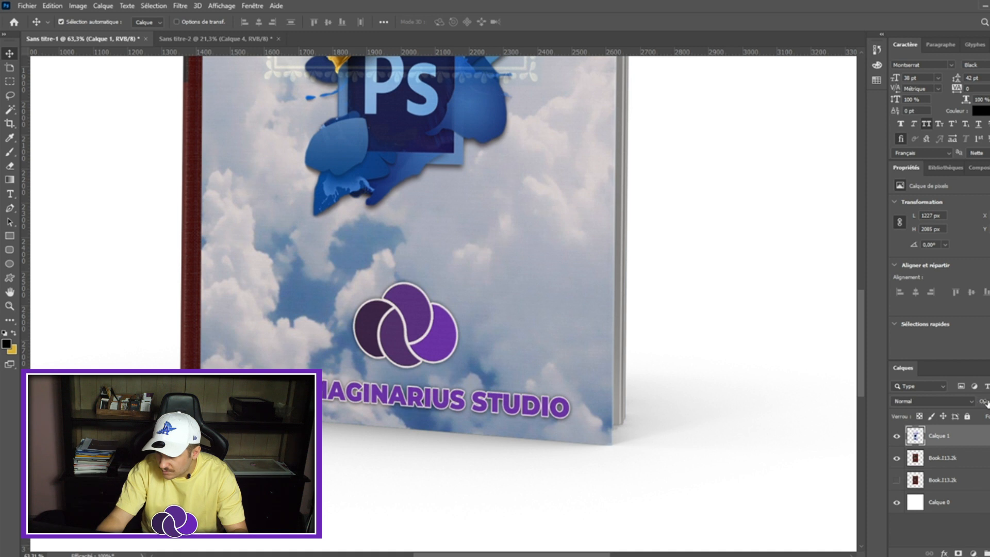
Select the cover strip overhanging the book's bottom edge and outer corner with the Polygonal Lasso, delete it and clear the selection
{"action": "scroll", "coordinate": [608, 399], "scroll_direction": "up", "scroll_amount": 10}
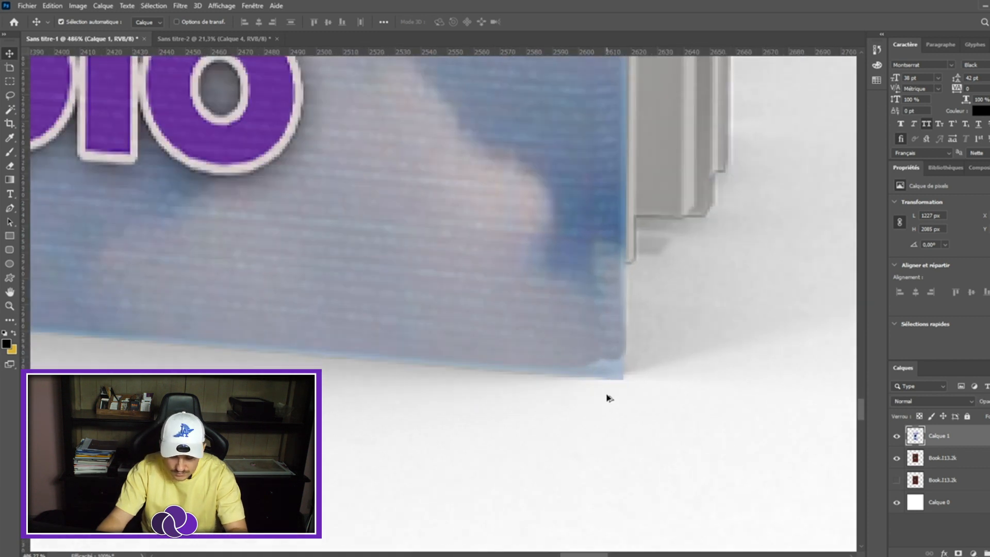
{"action": "scroll", "coordinate": [634, 454], "scroll_direction": "up", "scroll_amount": 2}
{"action": "key", "text": "l"}
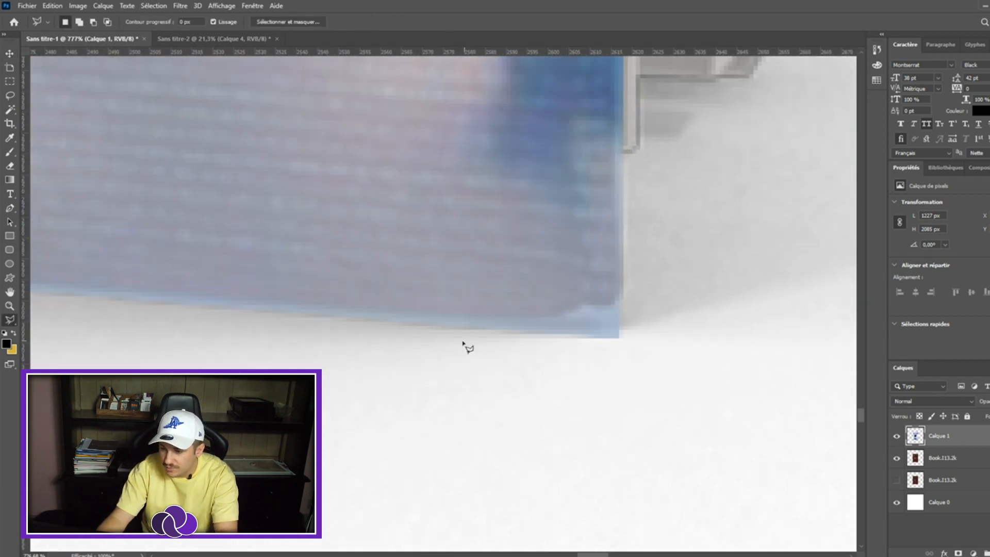
{"action": "left_click", "coordinate": [405, 337]}
{"action": "left_click", "coordinate": [673, 402]}
{"action": "left_click", "coordinate": [696, 351]}
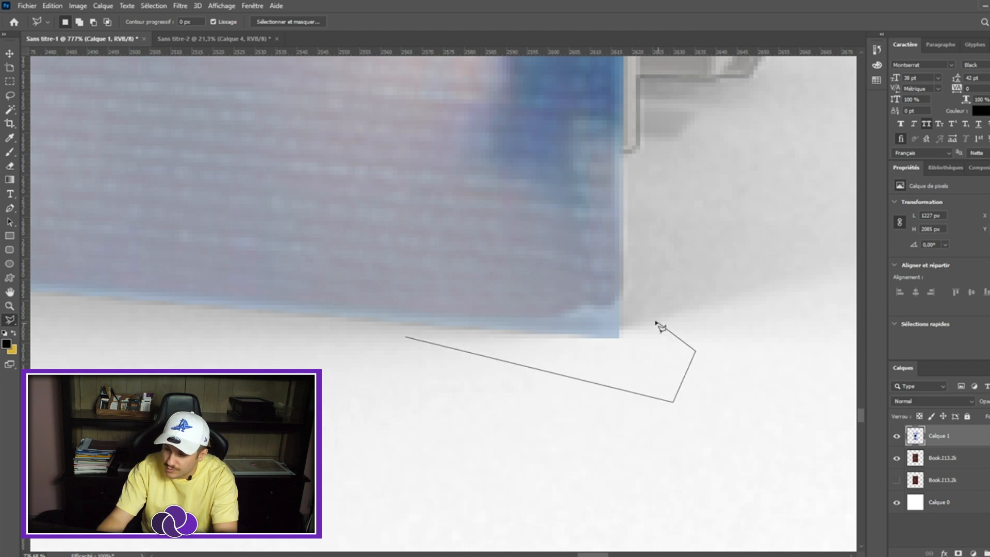
{"action": "left_click", "coordinate": [653, 320]}
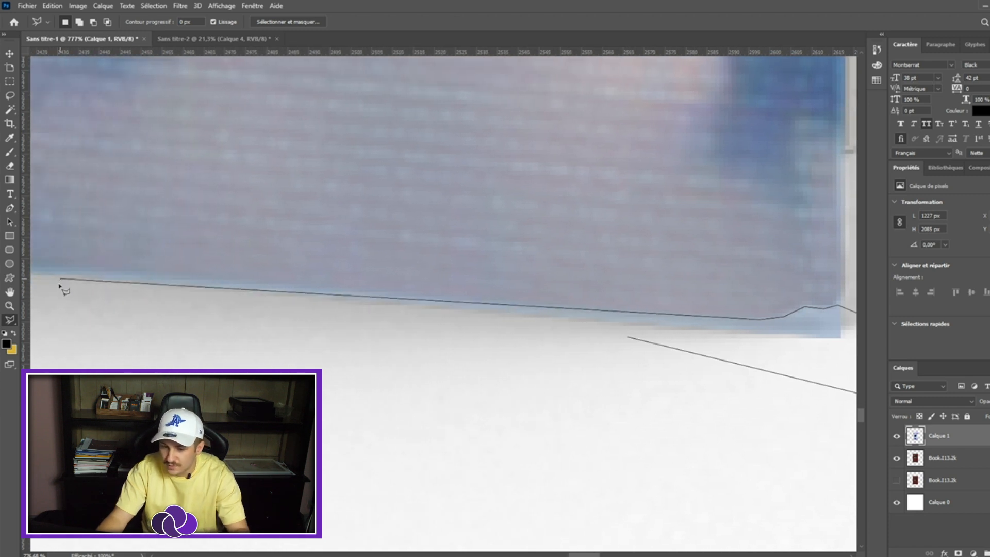
{"action": "left_click", "coordinate": [61, 283]}
{"action": "left_click", "coordinate": [65, 313]}
{"action": "left_click", "coordinate": [332, 383]}
{"action": "double_click", "coordinate": [411, 387]}
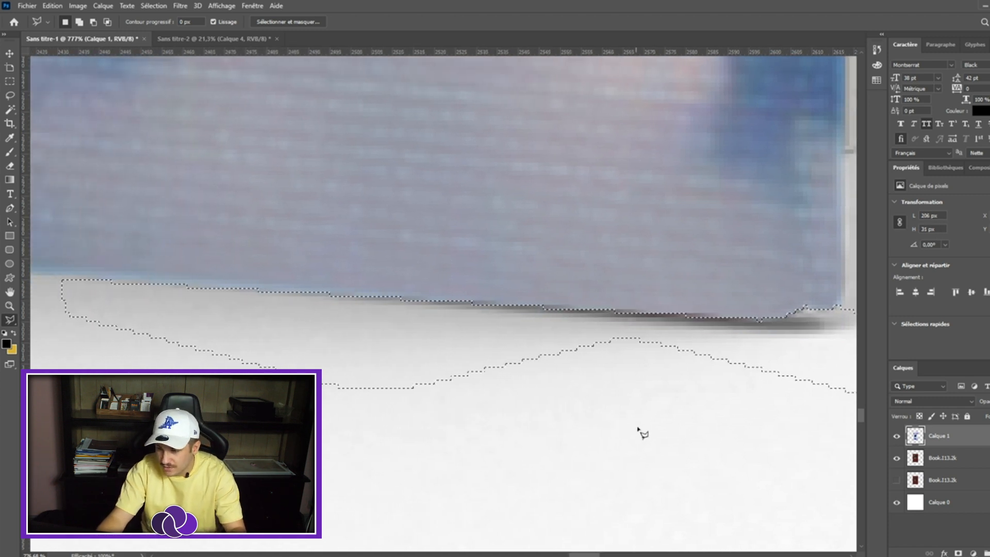
{"action": "key", "text": "Delete"}
{"action": "key", "text": "ctrl+d"}
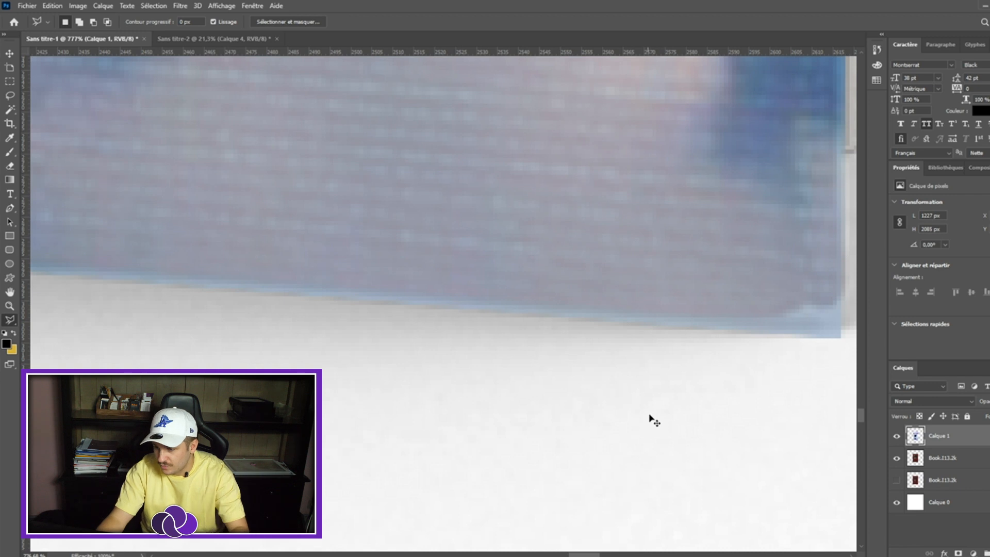
{"action": "key", "text": "ctrl+z"}
{"action": "key", "text": "ctrl+z"}
{"action": "key", "text": "ctrl+d"}
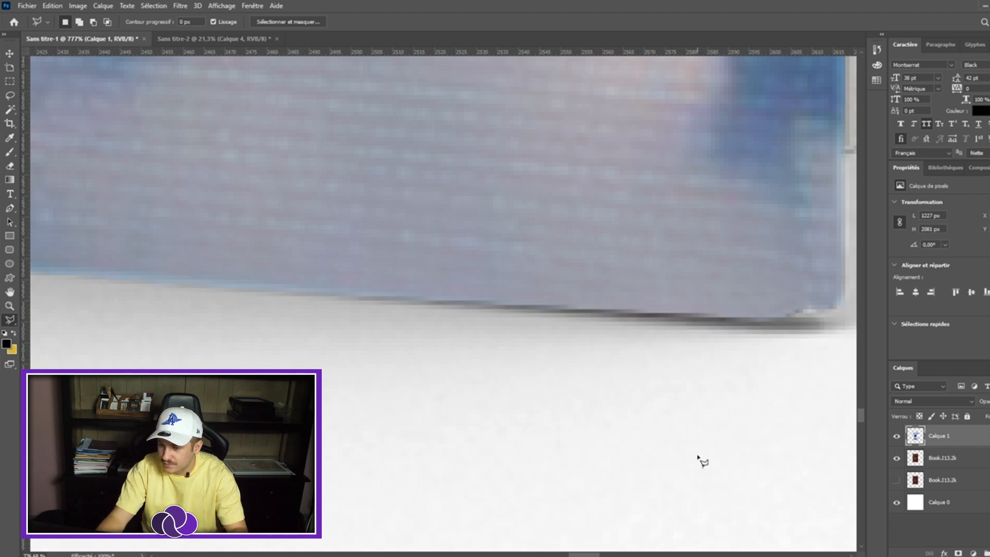
Return the trimmed cover layer to full opacity
{"action": "scroll", "coordinate": [718, 347], "scroll_direction": "down", "scroll_amount": 8}
{"action": "scroll", "coordinate": [729, 349], "scroll_direction": "down", "scroll_amount": 6}
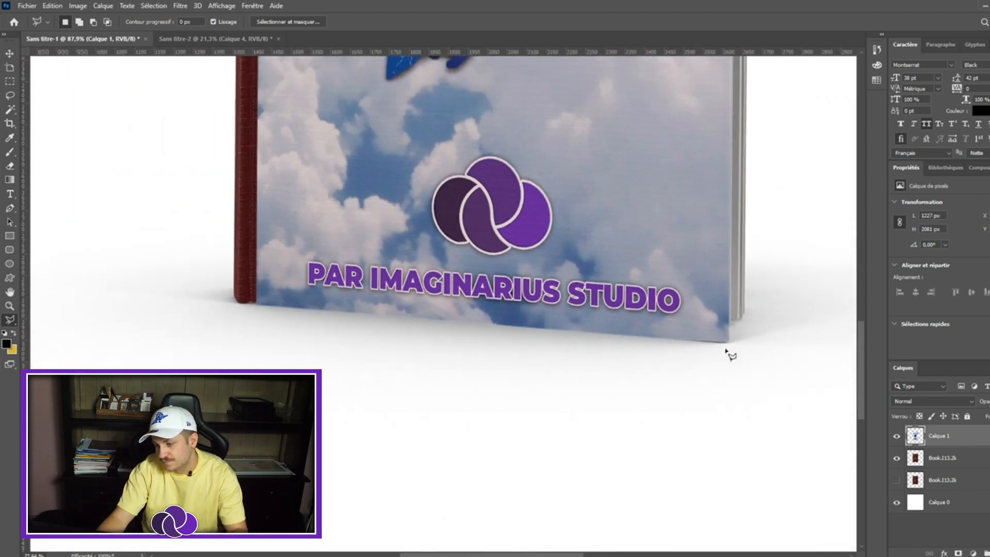
{"action": "key", "text": "v"}
{"action": "scroll", "coordinate": [758, 376], "scroll_direction": "down", "scroll_amount": 2}
{"action": "scroll", "coordinate": [743, 379], "scroll_direction": "down", "scroll_amount": 3}
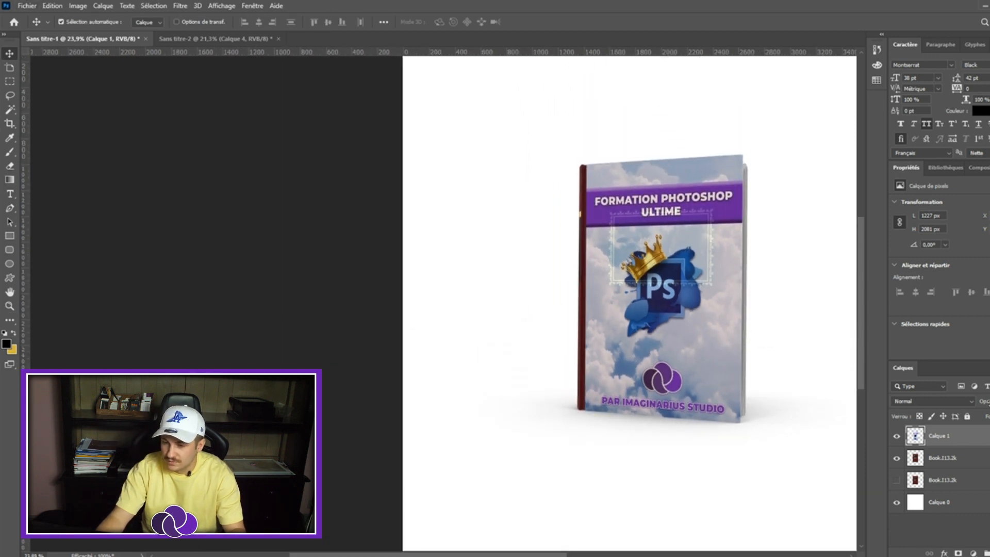
{"action": "left_click_drag", "start_coordinate": [985, 402], "coordinate": [989, 402]}
{"action": "scroll", "coordinate": [727, 386], "scroll_direction": "right", "scroll_amount": 5}
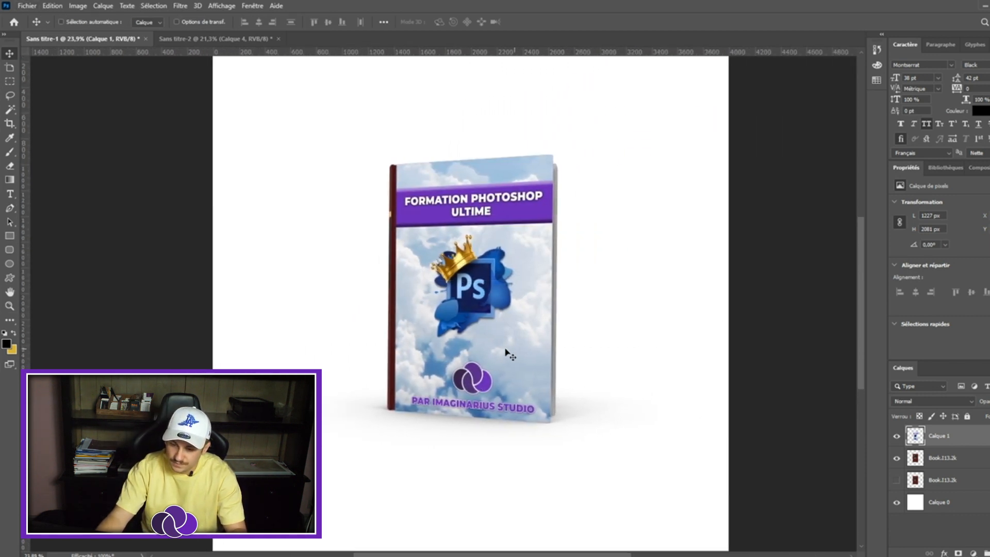
Make the visible book layer active and load its outline as a selection
{"action": "scroll", "coordinate": [509, 355], "scroll_direction": "up", "scroll_amount": 4}
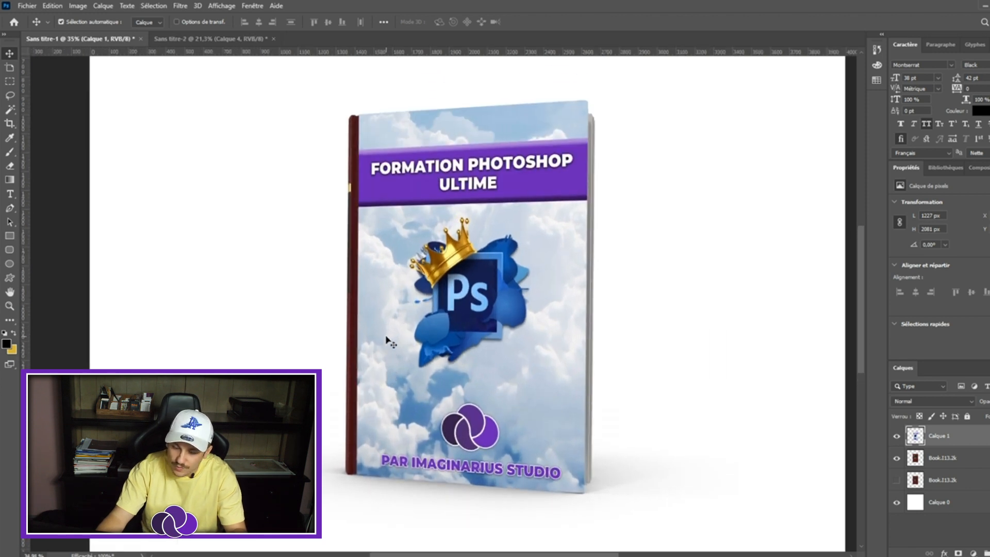
{"action": "scroll", "coordinate": [388, 340], "scroll_direction": "up", "scroll_amount": 2}
{"action": "scroll", "coordinate": [372, 245], "scroll_direction": "up", "scroll_amount": 4}
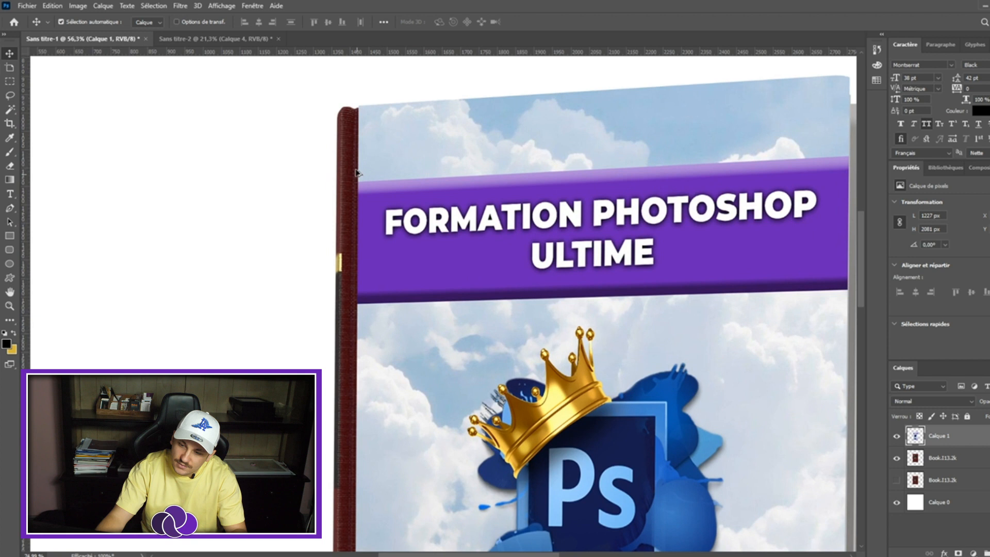
{"action": "left_click", "coordinate": [357, 172]}
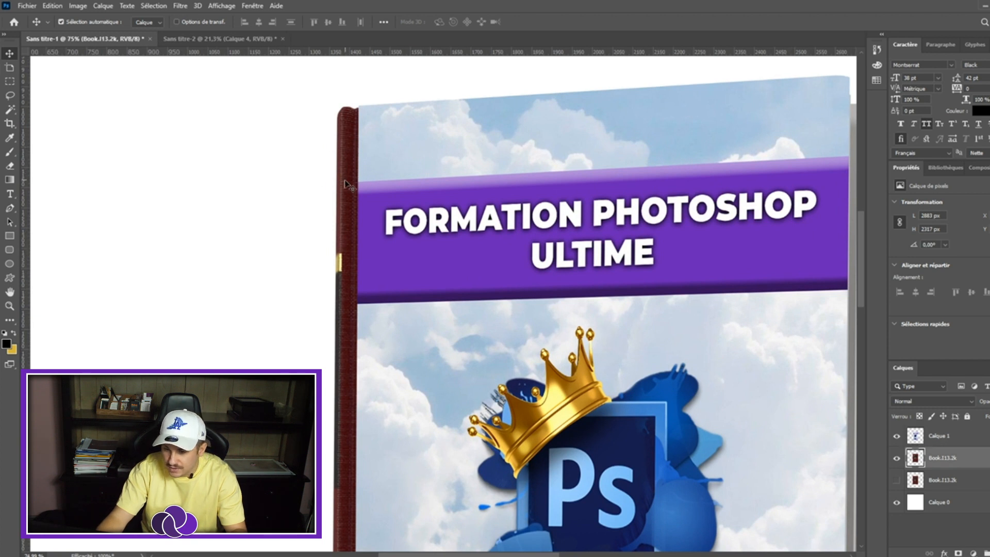
{"action": "scroll", "coordinate": [337, 239], "scroll_direction": "down", "scroll_amount": 2}
{"action": "scroll", "coordinate": [336, 239], "scroll_direction": "down", "scroll_amount": 2}
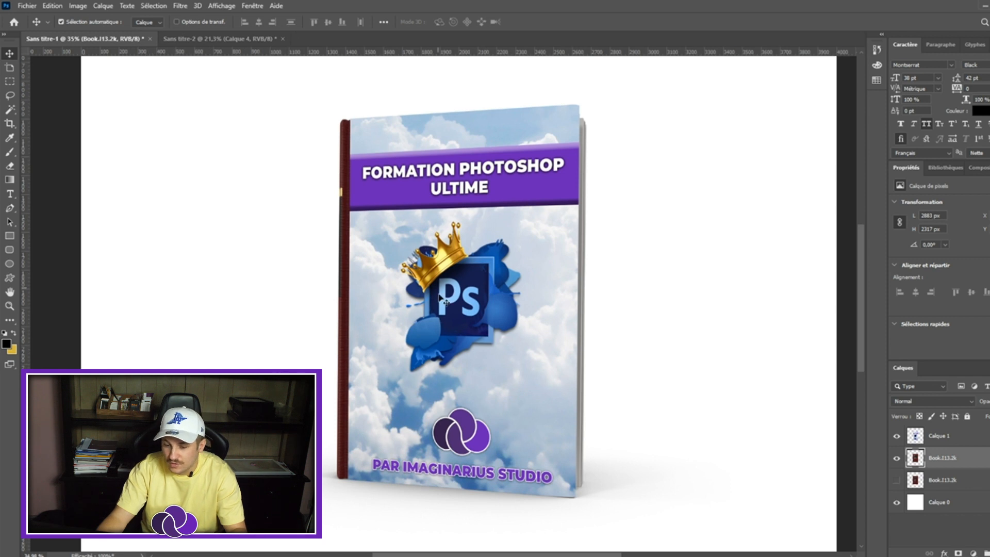
{"action": "left_click_drag", "start_coordinate": [352, 402], "coordinate": [352, 410]}
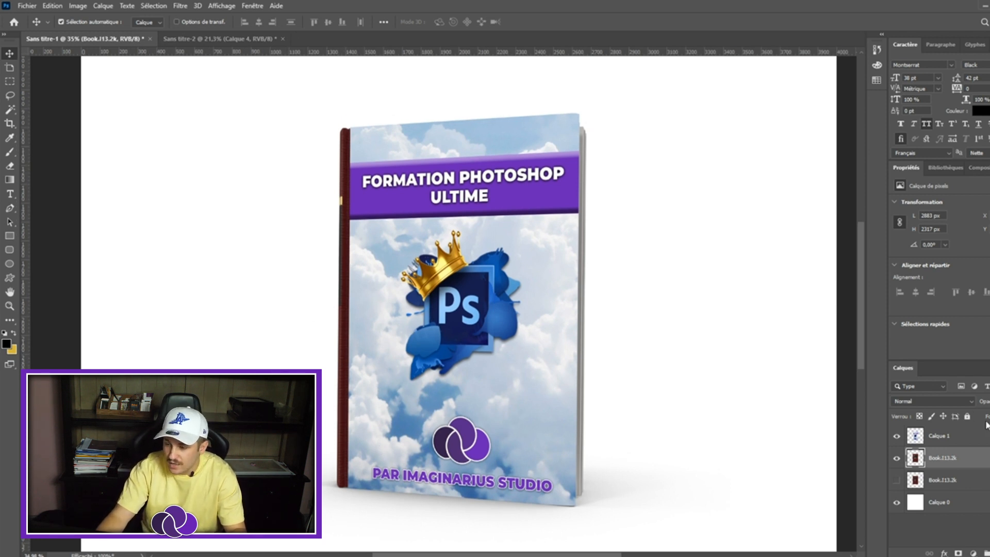
{"action": "left_click", "coordinate": [917, 461], "text": "ctrl"}
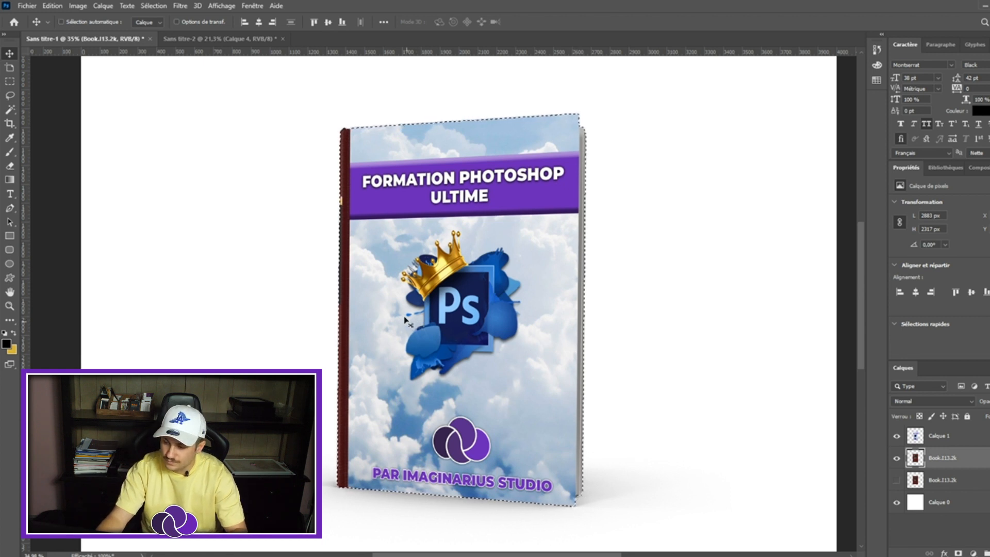
Recolour the book's spine purple with Hue/Saturation, using hue -60, saturation about +53 and lightness +15
{"action": "key", "text": "ctrl+u"}
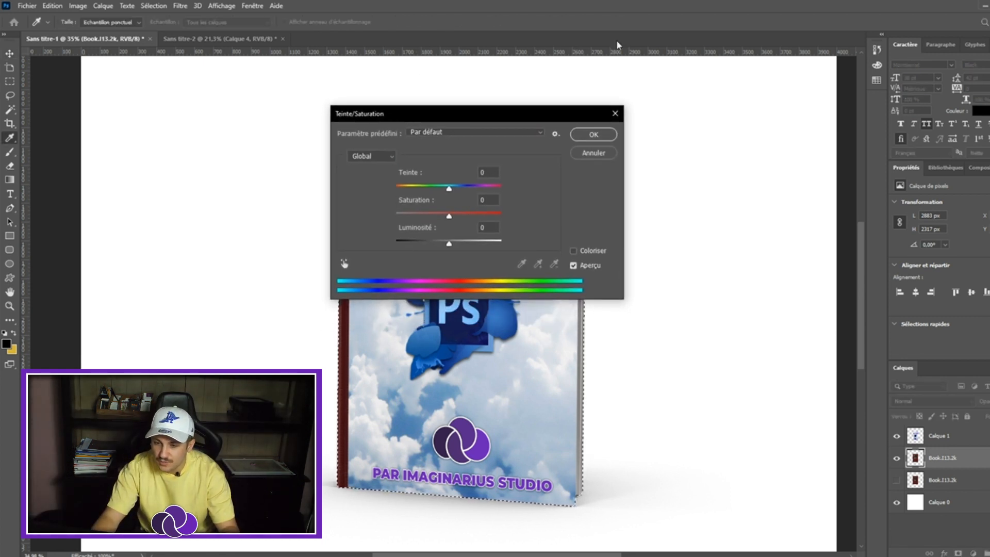
{"action": "left_click_drag", "start_coordinate": [476, 115], "coordinate": [570, 120]}
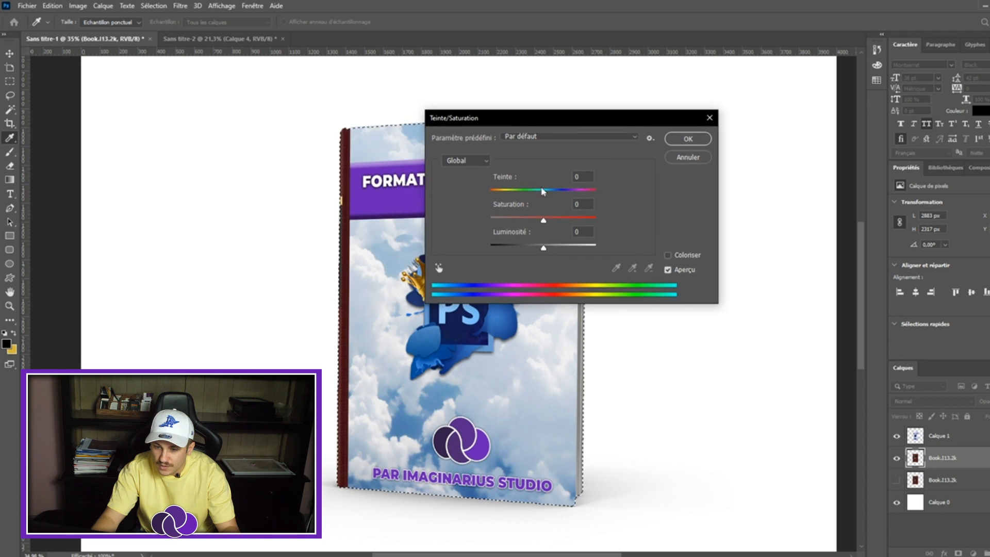
{"action": "left_click_drag", "start_coordinate": [544, 190], "coordinate": [510, 193]}
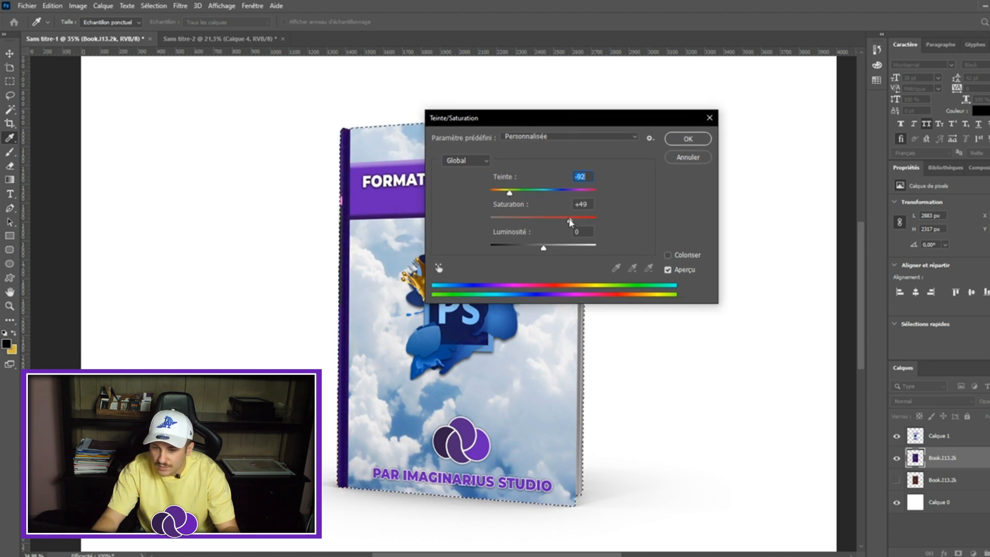
{"action": "left_click_drag", "start_coordinate": [570, 222], "coordinate": [562, 221]}
{"action": "mouse_move", "coordinate": [510, 193]}
{"action": "left_mouse_down"}
{"action": "mouse_move", "coordinate": [522, 192]}
{"action": "mouse_move", "coordinate": [455, 200]}
{"action": "mouse_move", "coordinate": [527, 195]}
{"action": "mouse_move", "coordinate": [516, 193]}
{"action": "left_mouse_up"}
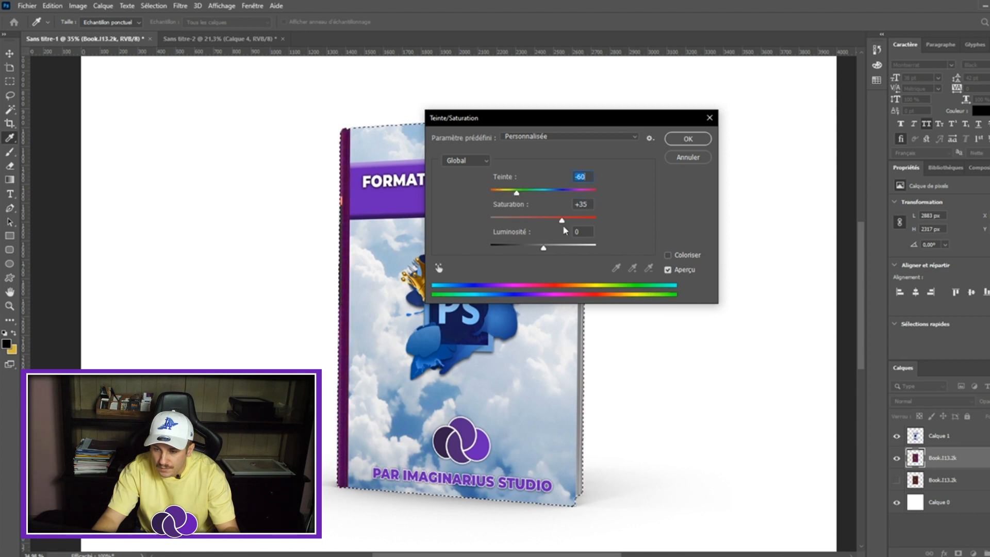
{"action": "left_click_drag", "start_coordinate": [544, 248], "coordinate": [575, 223]}
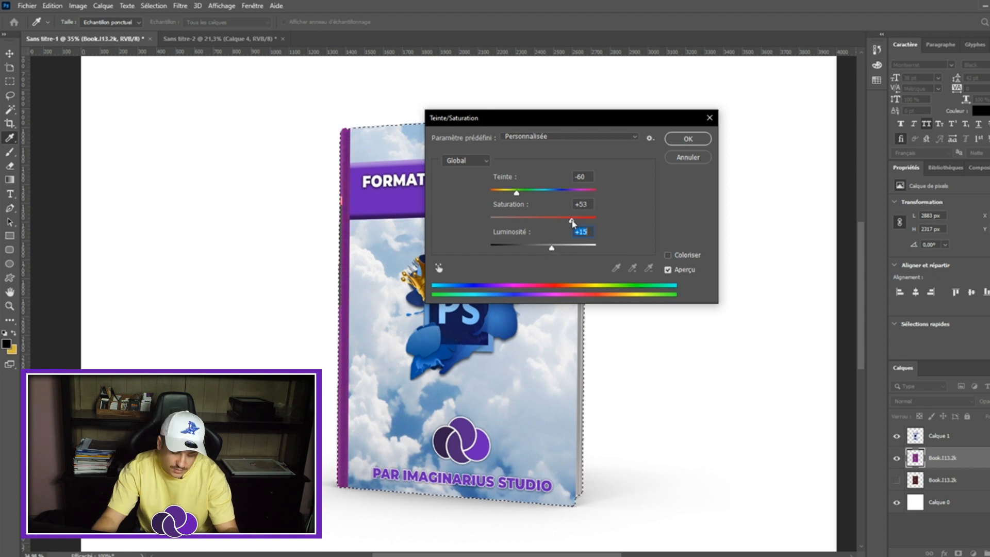
{"action": "left_click", "coordinate": [688, 138]}
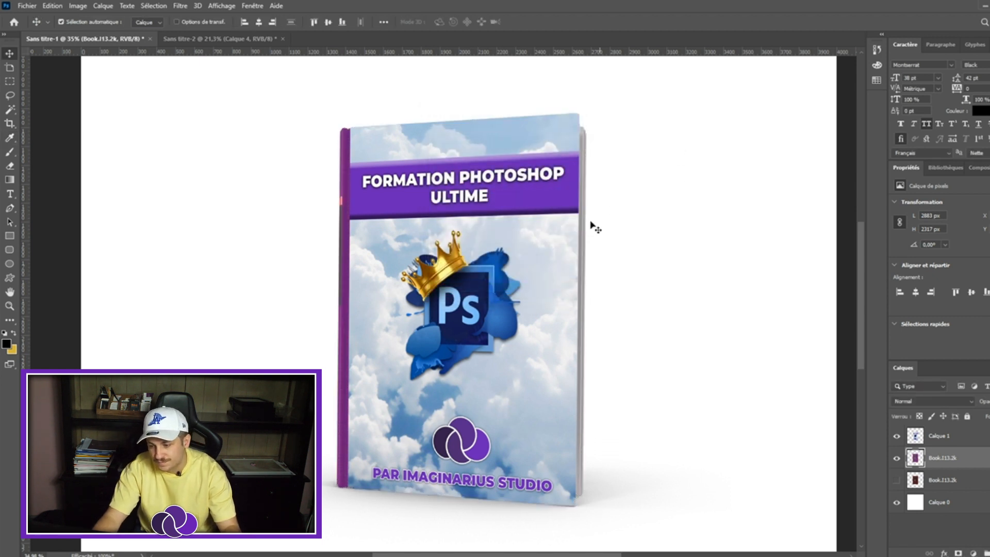
Hide the white background layer Calque 0 so the book stands on transparency
{"action": "scroll", "coordinate": [551, 266], "scroll_direction": "down", "scroll_amount": 5}
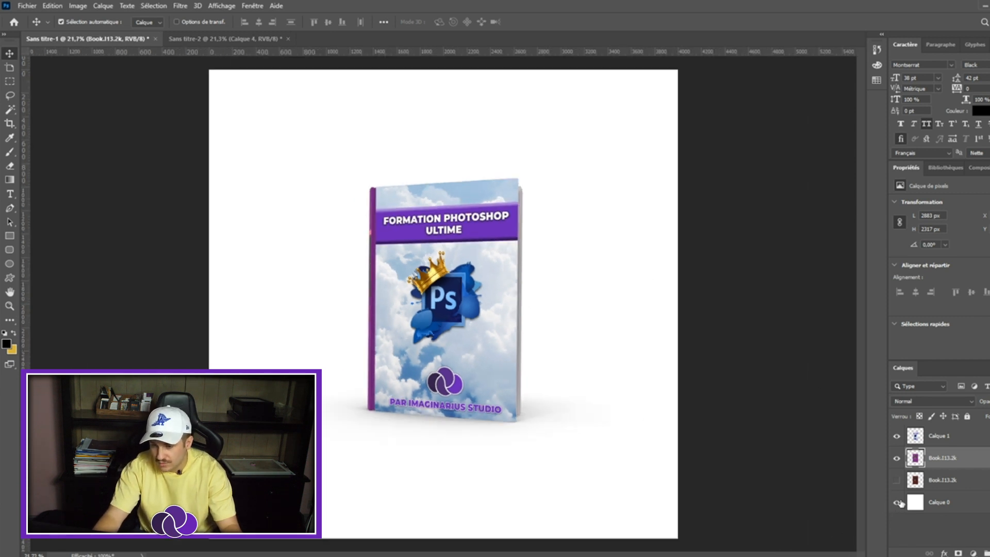
{"action": "left_click", "coordinate": [910, 502]}
{"action": "left_click", "coordinate": [896, 502]}
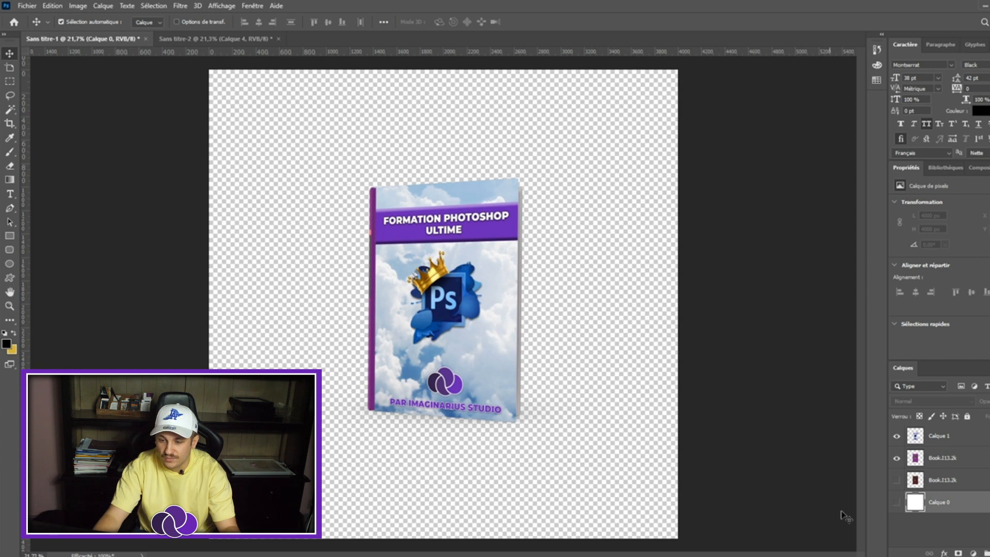
{"action": "scroll", "coordinate": [508, 368], "scroll_direction": "down", "scroll_amount": 2}
{"action": "scroll", "coordinate": [533, 342], "scroll_direction": "up", "scroll_amount": 3}
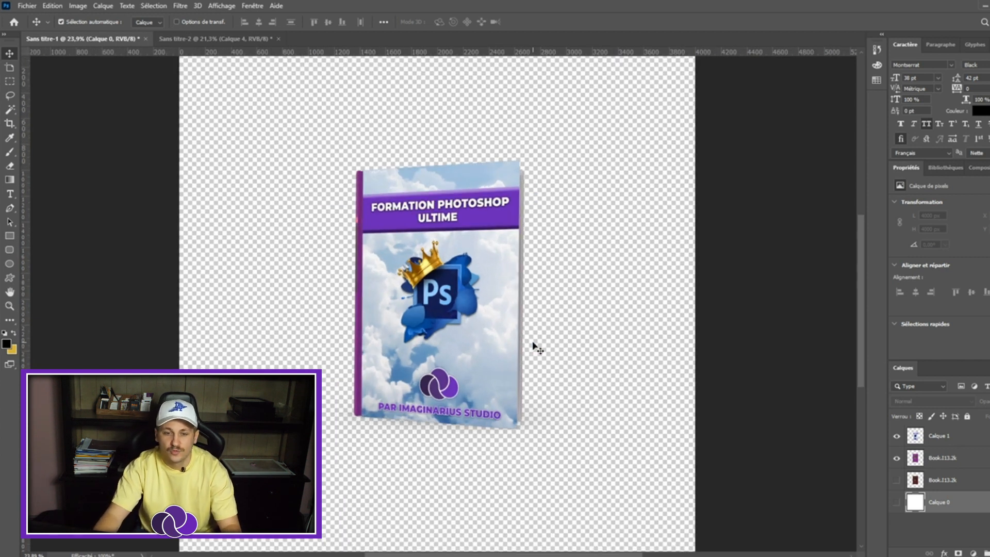
Save the mockup as a PNG named MOCK UP EBOOK in the VIDEO folder, using the medium file size option
{"action": "left_click", "coordinate": [27, 5]}
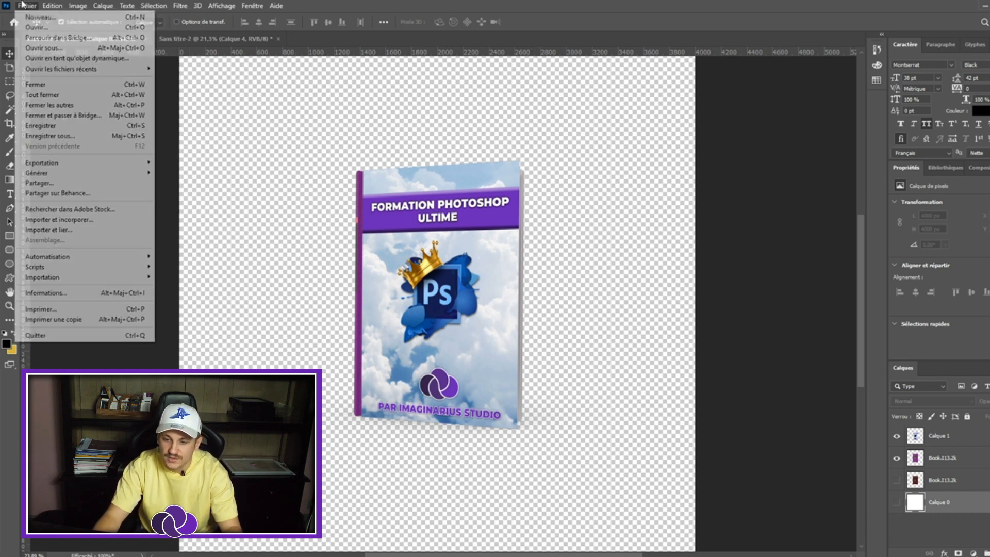
{"action": "left_click", "coordinate": [40, 135]}
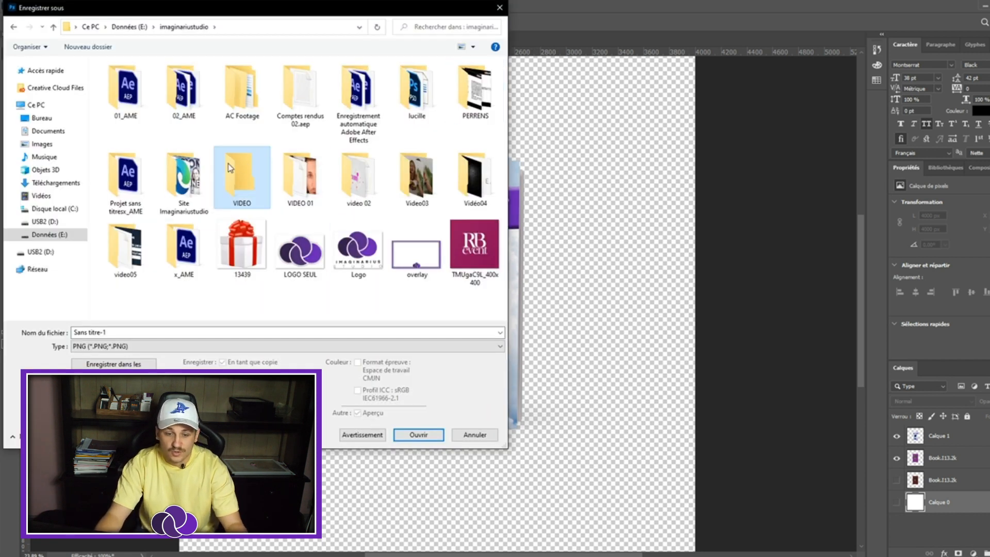
{"action": "double_click", "coordinate": [228, 163]}
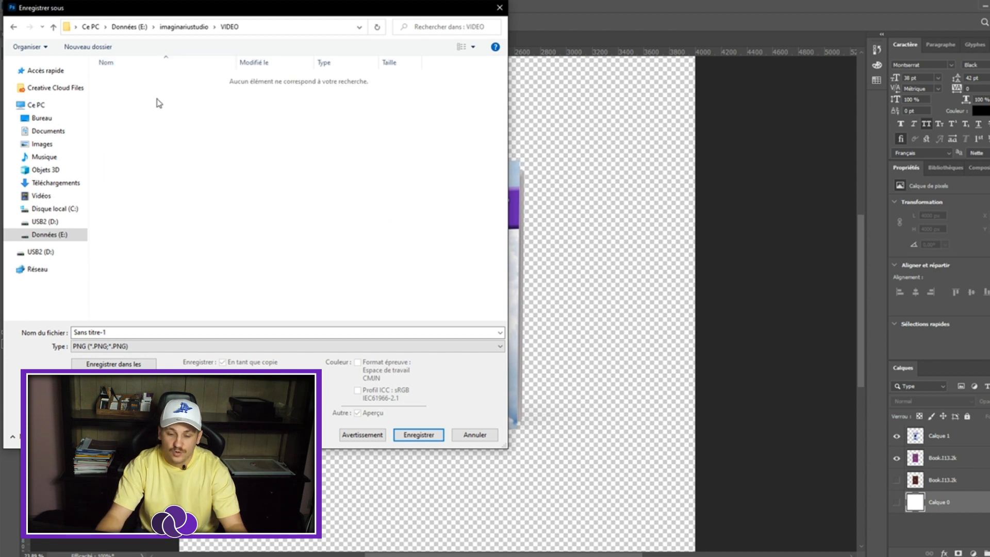
{"action": "left_click", "coordinate": [105, 346]}
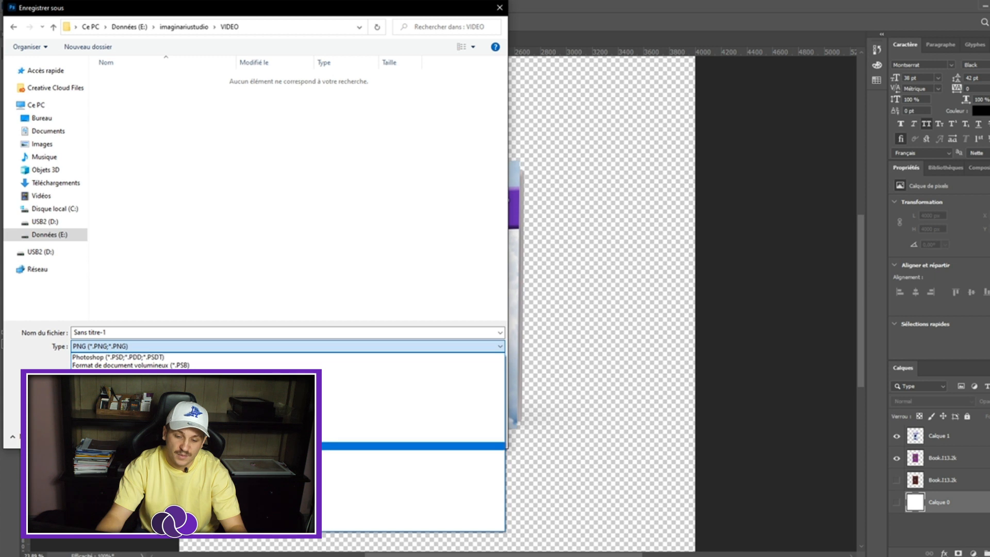
{"action": "left_click", "coordinate": [116, 486]}
{"action": "left_click", "coordinate": [129, 332]}
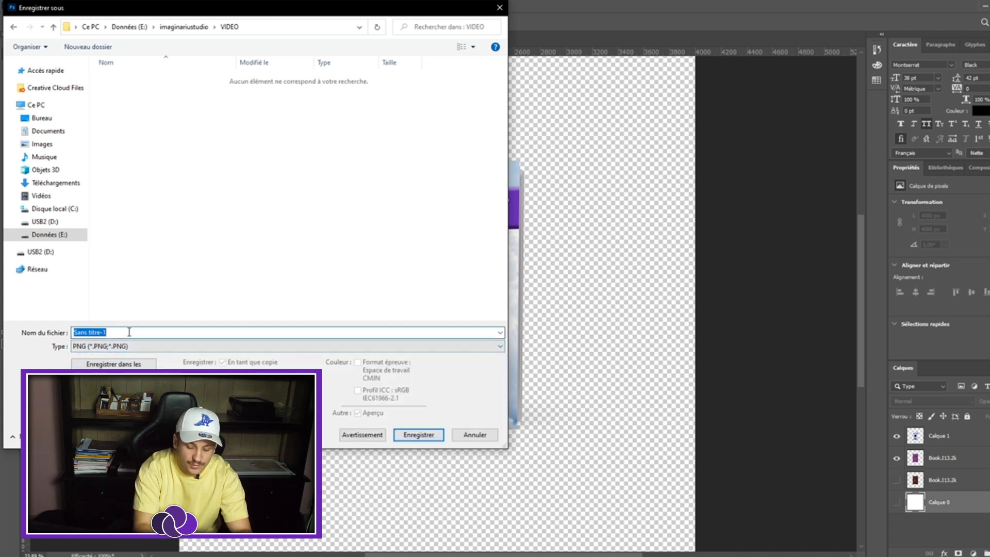
{"action": "type", "text": "MOCK UP"}
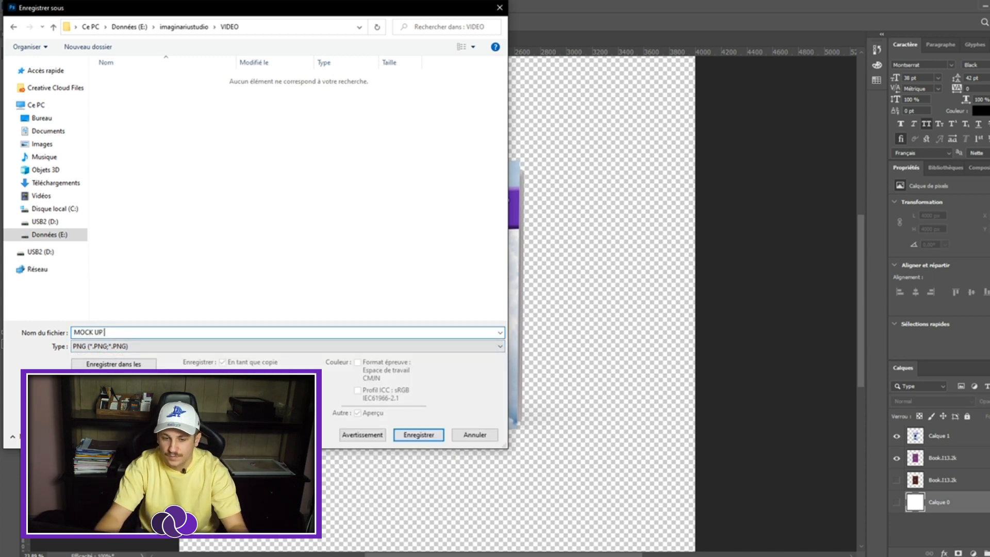
{"action": "type", "text": " EBOOK"}
{"action": "key", "text": "Return"}
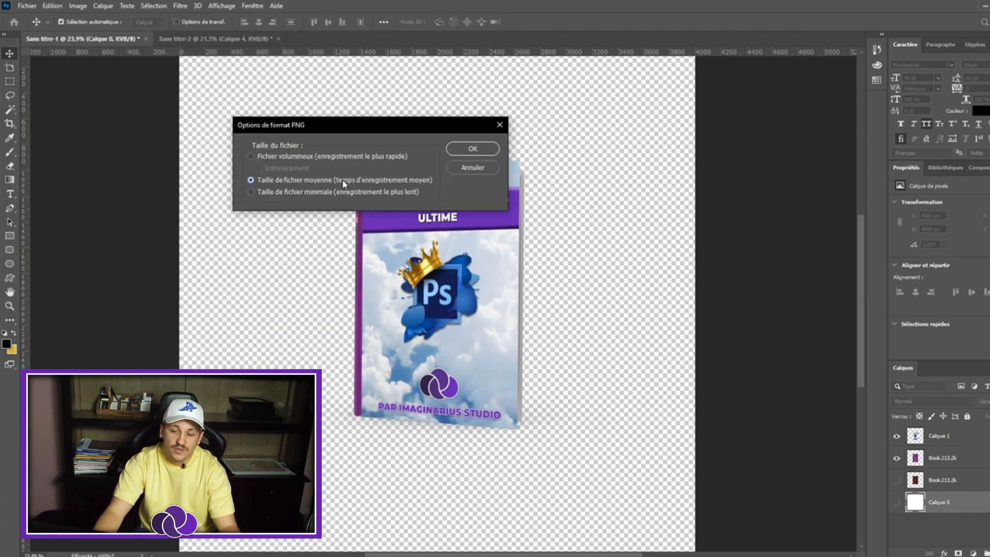
{"action": "left_click", "coordinate": [457, 151]}
Switch to Photos and examine the saved MOCK UP EBOOK.png full size and up close, from the logo area to the title and spine
{"action": "left_click_drag", "start_coordinate": [0, 77], "coordinate": [473, 72]}
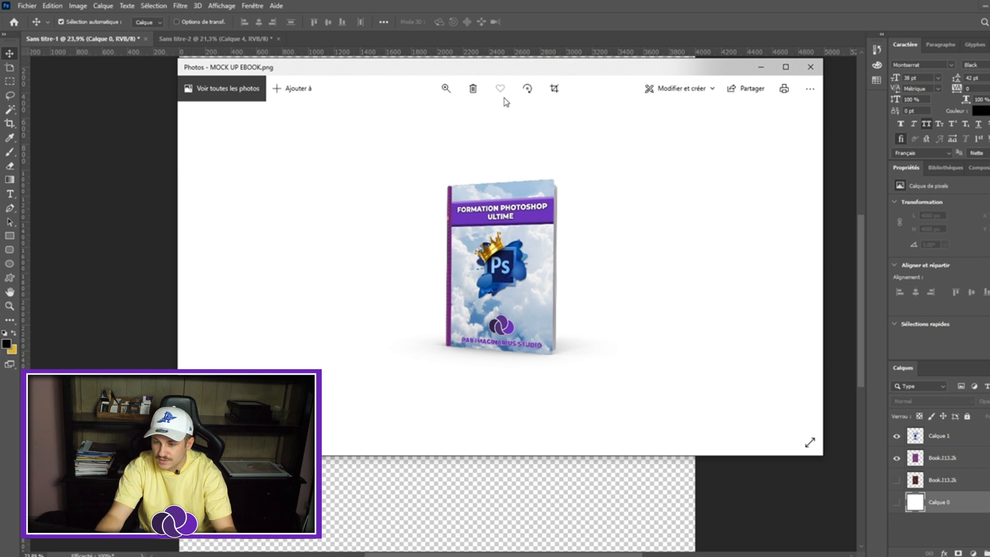
{"action": "left_click", "coordinate": [785, 67]}
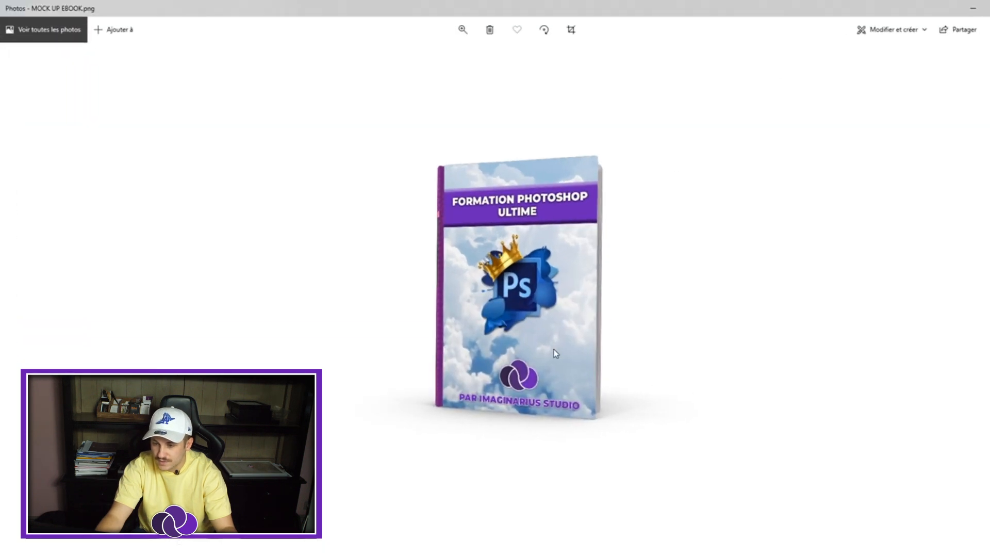
{"action": "scroll", "coordinate": [555, 353], "scroll_direction": "up", "scroll_amount": 8}
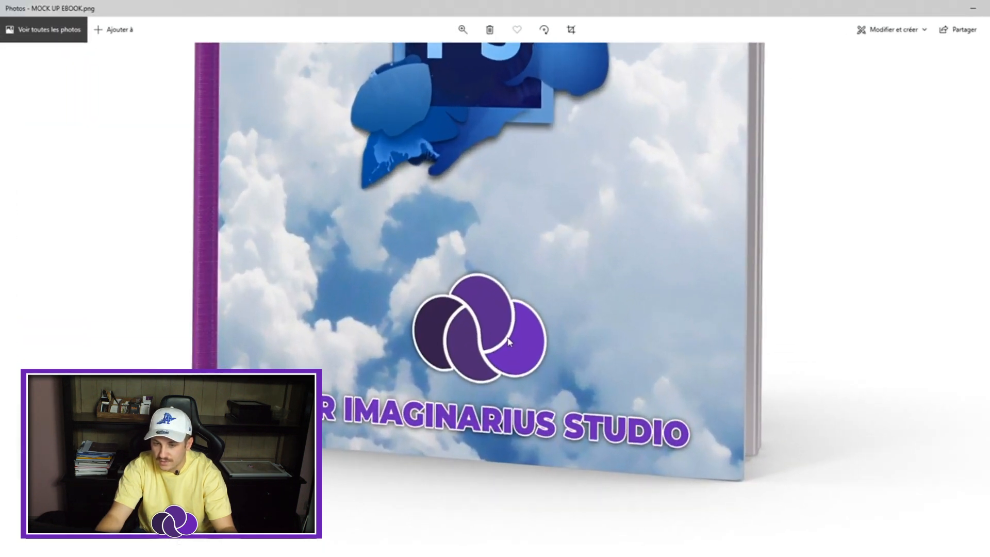
{"action": "scroll", "coordinate": [508, 340], "scroll_direction": "up", "scroll_amount": 8}
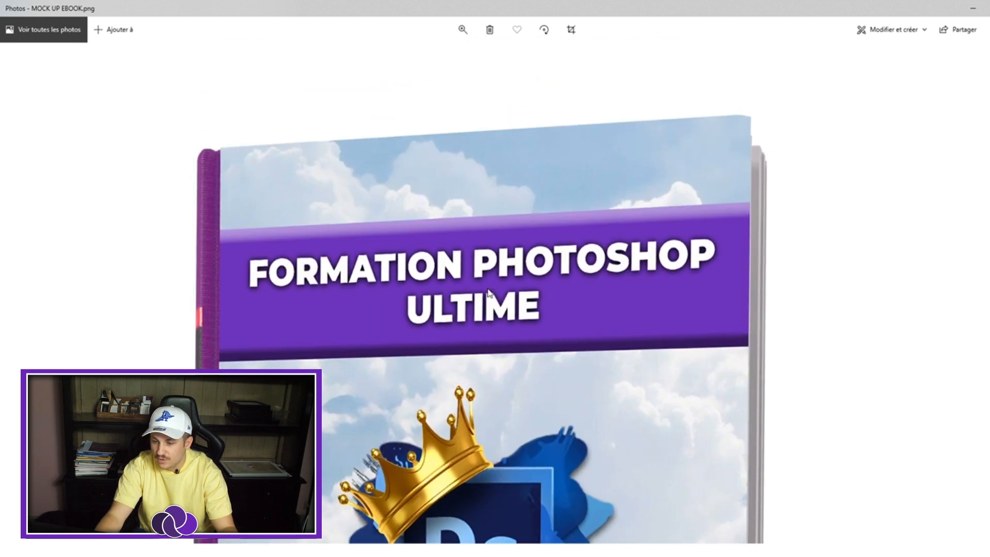
{"action": "scroll", "coordinate": [489, 293], "scroll_direction": "down", "scroll_amount": 8}
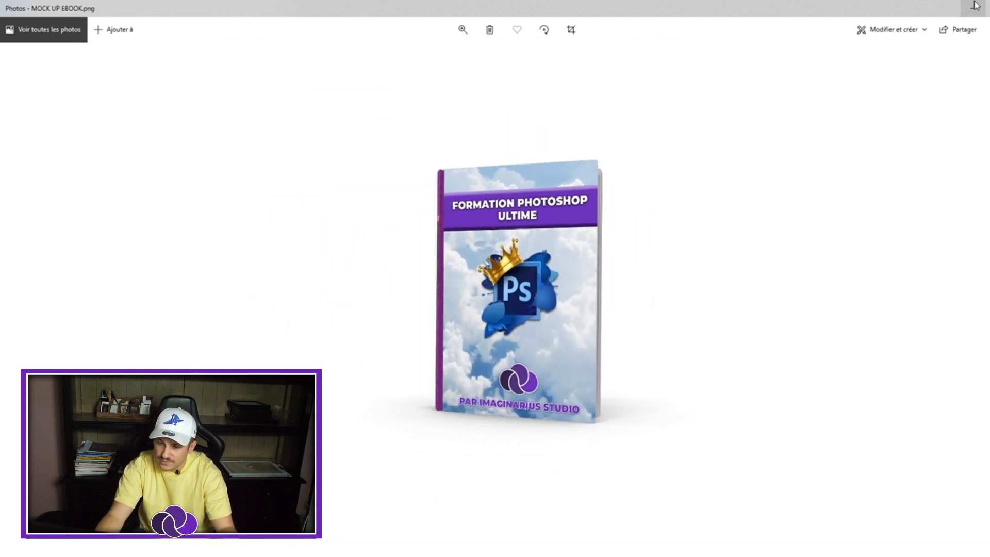
{"action": "left_click", "coordinate": [976, 7]}
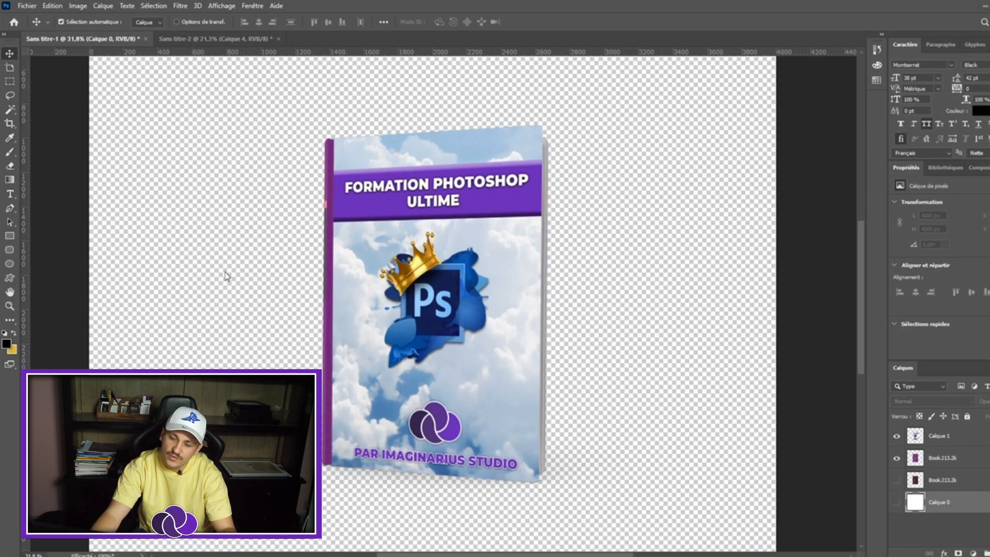
Paint the purple spine off-white on the visible book layer, within the book's outline, using a light colour sampled from the cover's clouds
{"action": "left_click", "coordinate": [326, 256]}
{"action": "key", "text": "ctrl+0"}
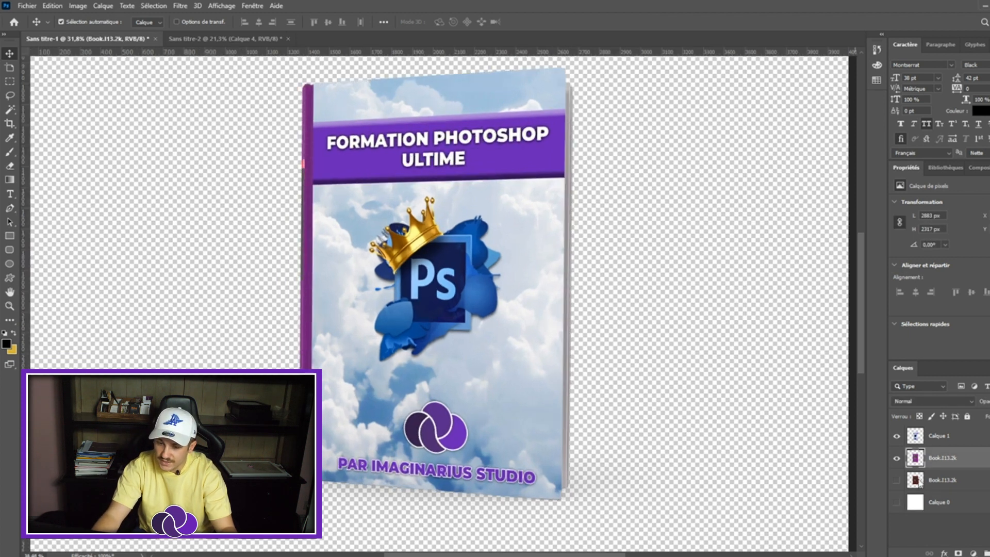
{"action": "left_click", "coordinate": [914, 485], "text": "ctrl"}
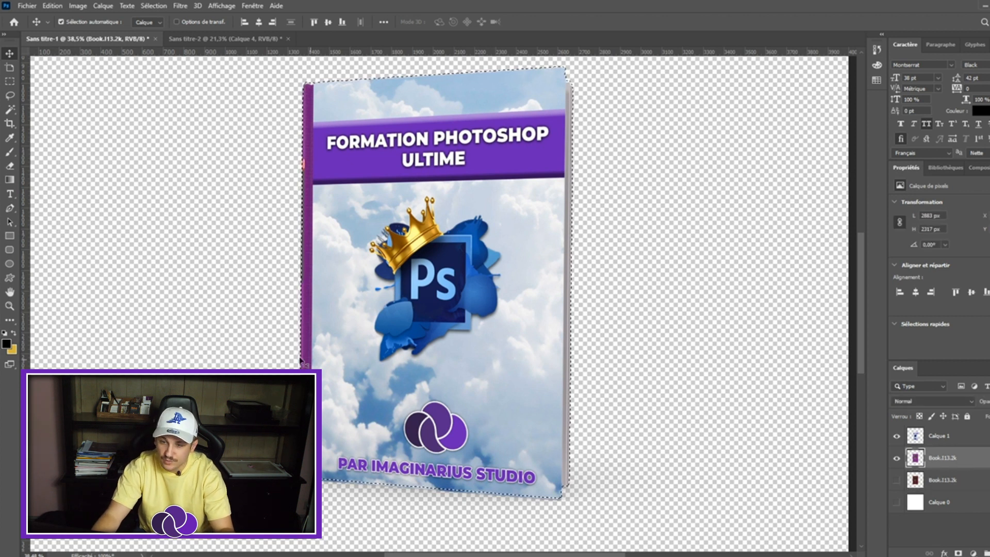
{"action": "key", "text": "i"}
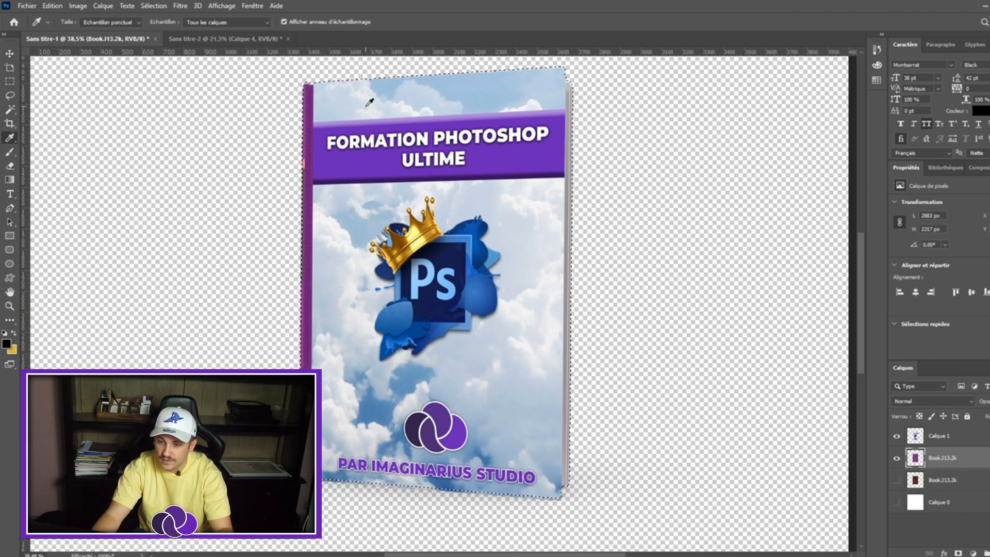
{"action": "left_click", "coordinate": [420, 113]}
{"action": "key", "text": "b"}
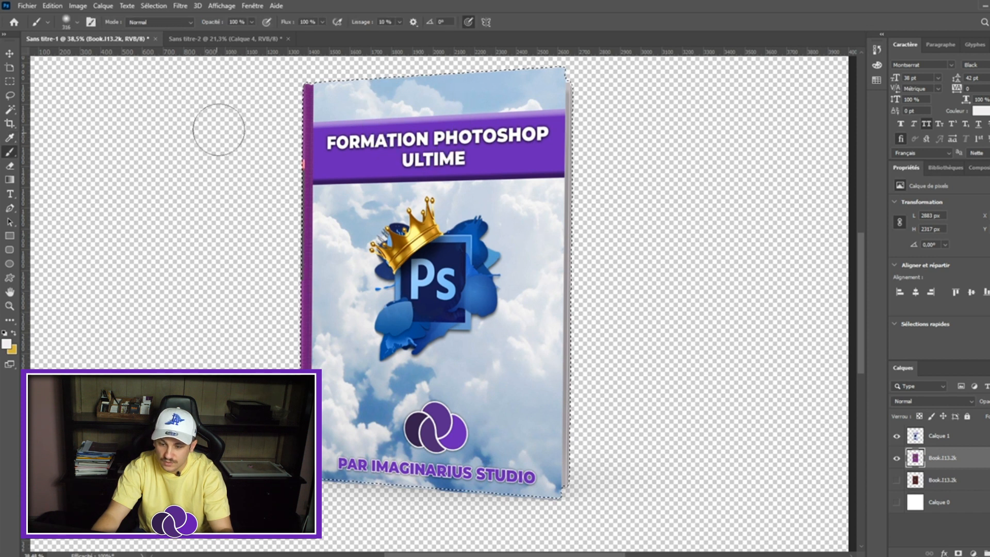
{"action": "mouse_move", "coordinate": [296, 89]}
{"action": "left_mouse_down"}
{"action": "mouse_move", "coordinate": [302, 361]}
{"action": "mouse_move", "coordinate": [293, 366]}
{"action": "mouse_move", "coordinate": [311, 417]}
{"action": "left_mouse_up"}
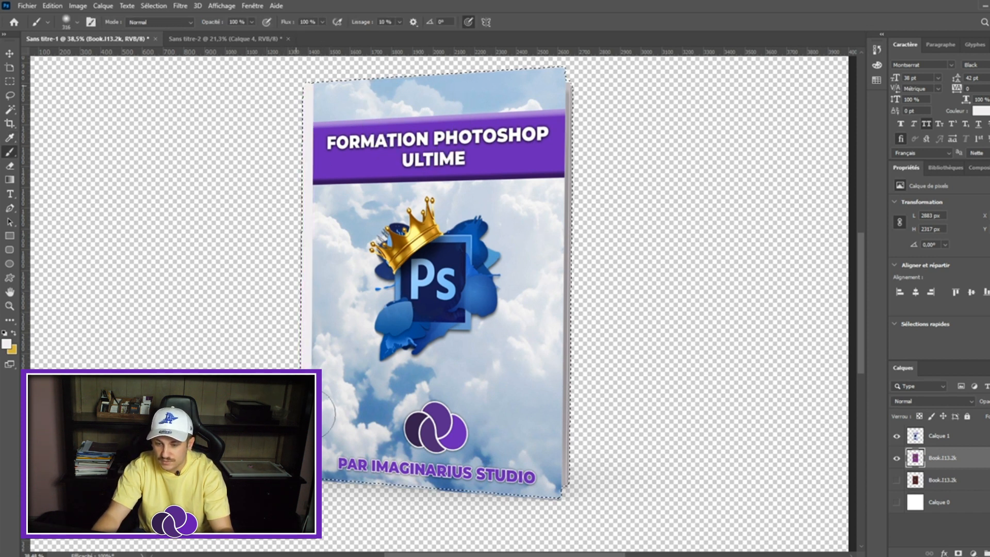
{"action": "key", "text": "ctrl+d"}
Load the visible book layer's outline as a selection and add an empty layer directly above it
{"action": "scroll", "coordinate": [328, 244], "scroll_direction": "down", "scroll_amount": 3}
{"action": "scroll", "coordinate": [320, 273], "scroll_direction": "up", "scroll_amount": 4}
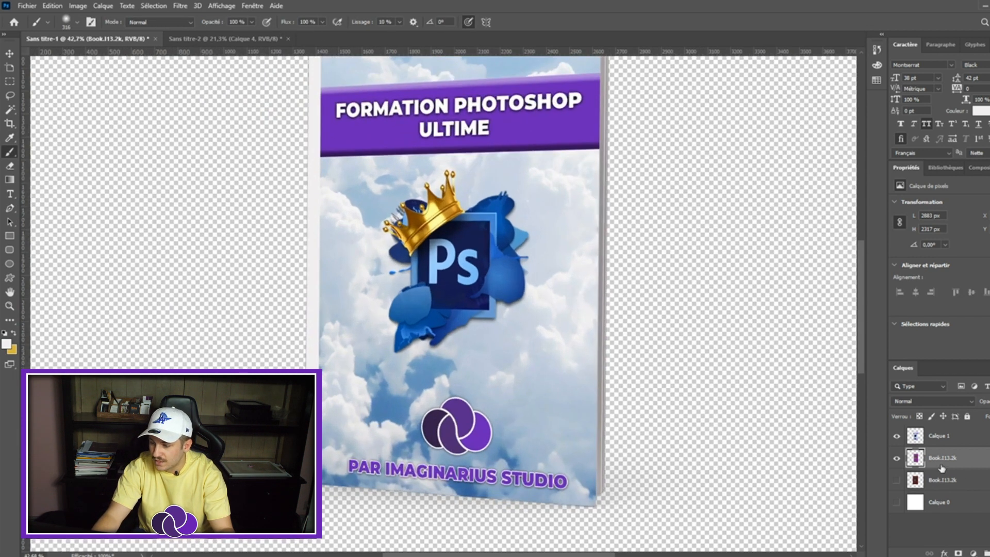
{"action": "left_click", "coordinate": [916, 457], "text": "ctrl"}
{"action": "key", "text": "ctrl+shift+alt+n"}
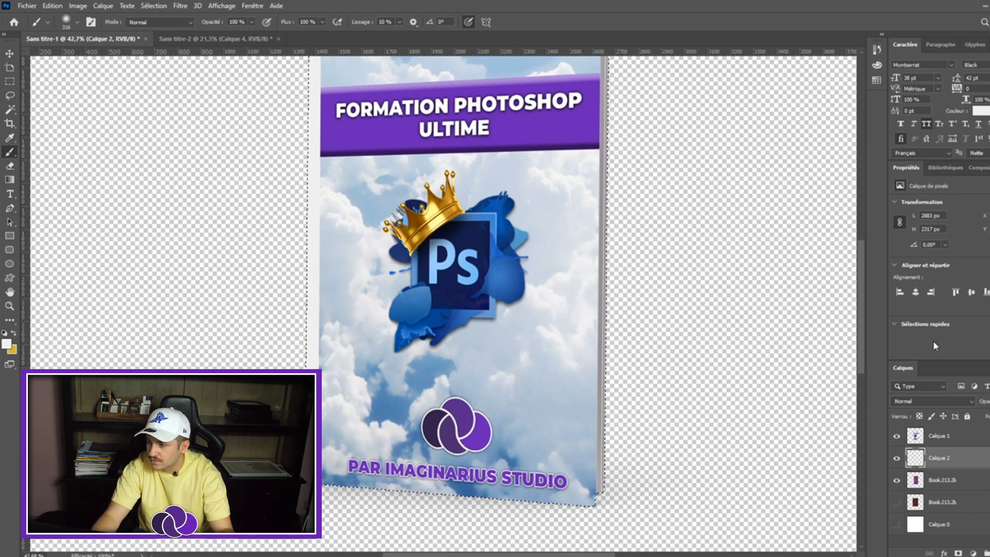
Set the painting colour to black (#000000)
{"action": "left_click", "coordinate": [980, 111]}
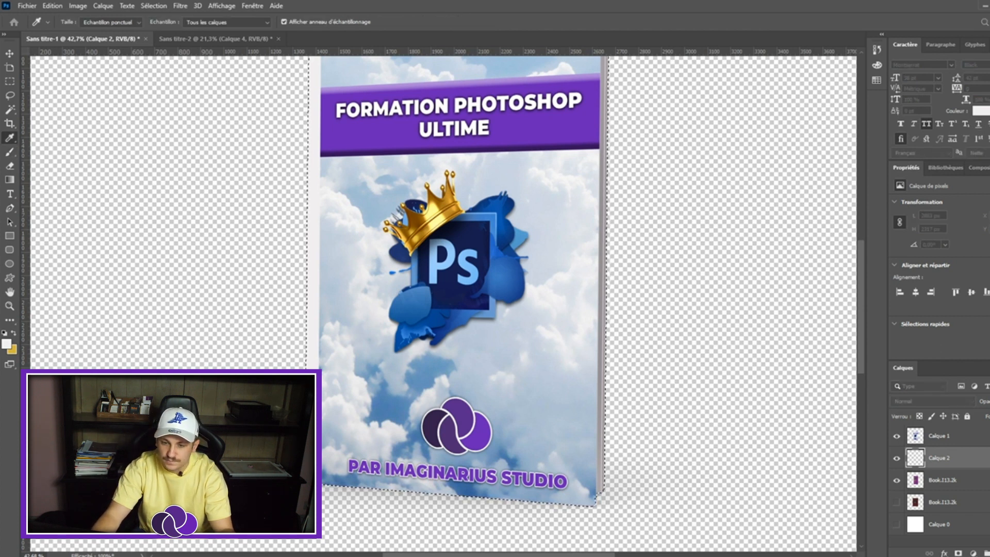
{"action": "left_click_drag", "start_coordinate": [199, 78], "coordinate": [289, 79]}
{"action": "left_click_drag", "start_coordinate": [232, 136], "coordinate": [188, 239]}
{"action": "left_click", "coordinate": [462, 98]}
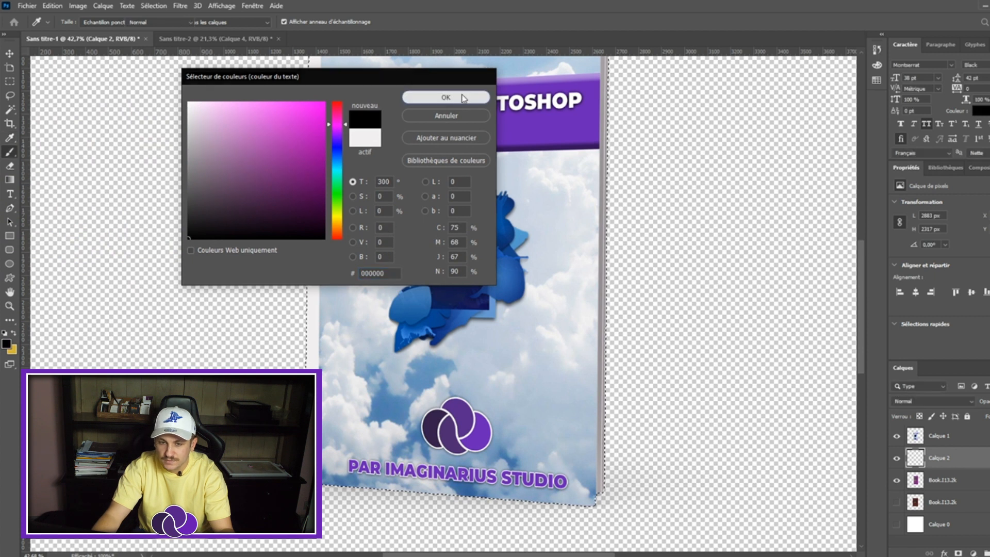
Shade the off-white spine on the new layer with a soft black brush at 53% opacity, then clear the selection
{"action": "scroll", "coordinate": [314, 124], "scroll_direction": "down", "scroll_amount": 3}
{"action": "left_click_drag", "start_coordinate": [216, 23], "coordinate": [192, 31]}
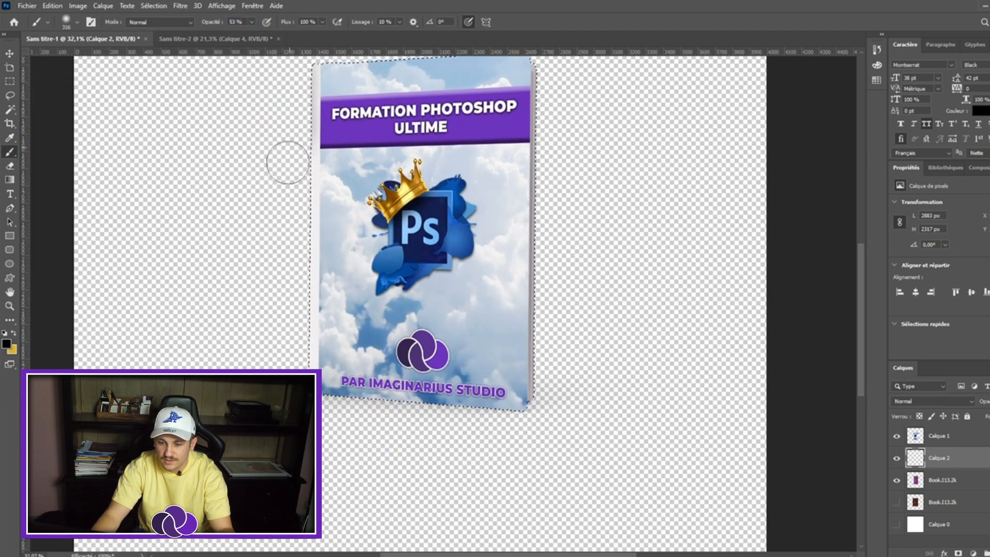
{"action": "scroll", "coordinate": [510, 340], "scroll_direction": "down", "scroll_amount": 5}
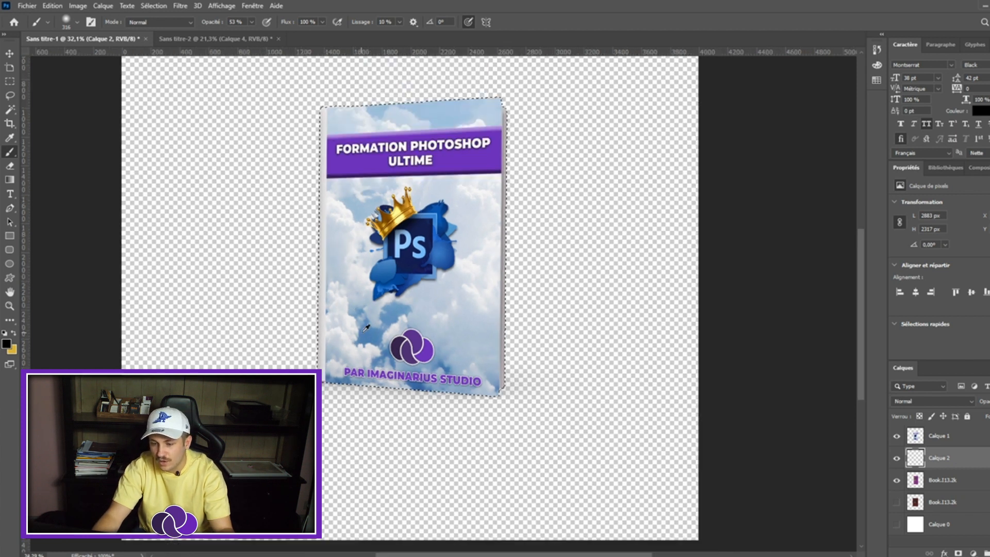
{"action": "scroll", "coordinate": [510, 340], "scroll_direction": "up", "scroll_amount": 2}
{"action": "scroll", "coordinate": [510, 339], "scroll_direction": "up", "scroll_amount": 1}
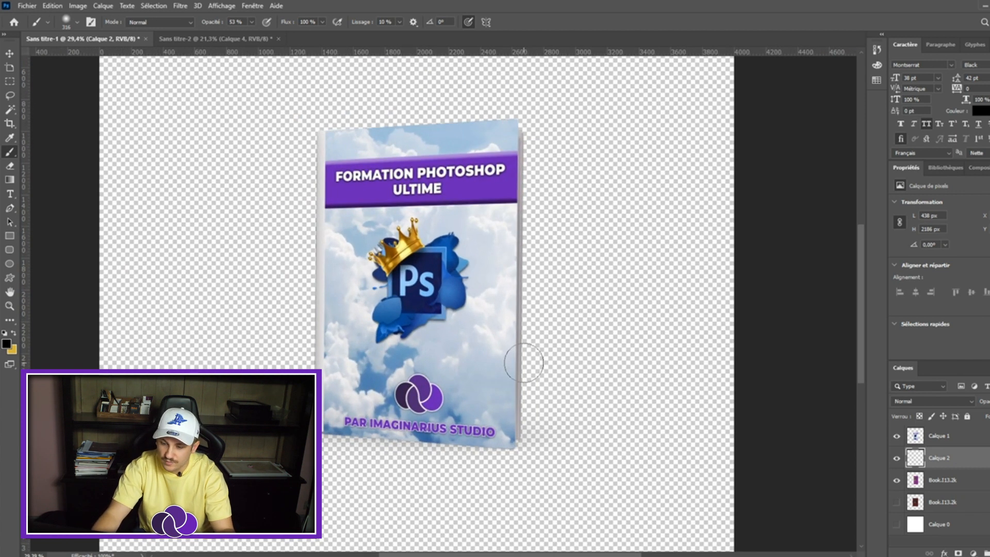
{"action": "scroll", "coordinate": [443, 353], "scroll_direction": "up", "scroll_amount": 1}
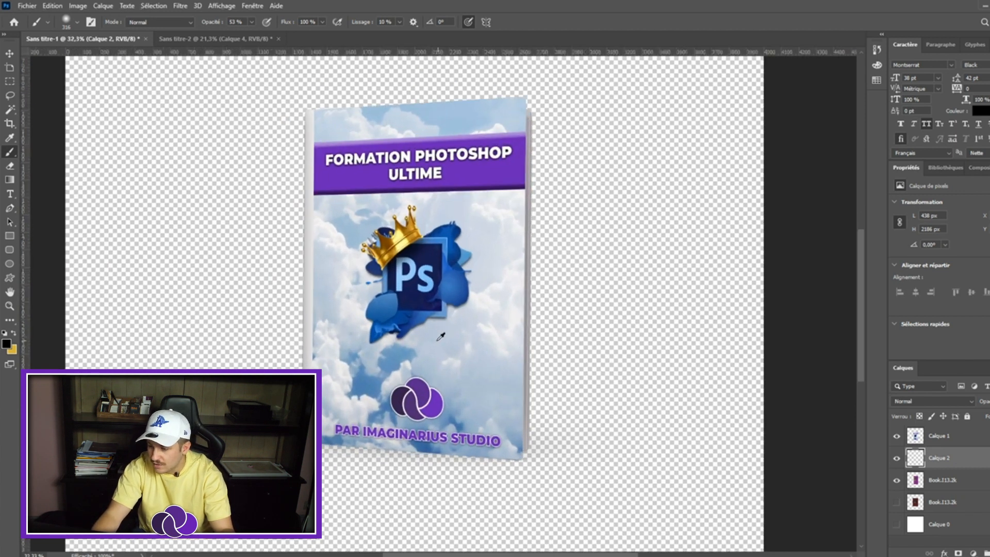
Paint a soft black shadow along the cover's spine-side edge, within the cover's outline, on a new layer stacked above the cover
{"action": "left_click", "coordinate": [915, 435], "text": "ctrl"}
{"action": "key", "text": "ctrl+shift+alt+n"}
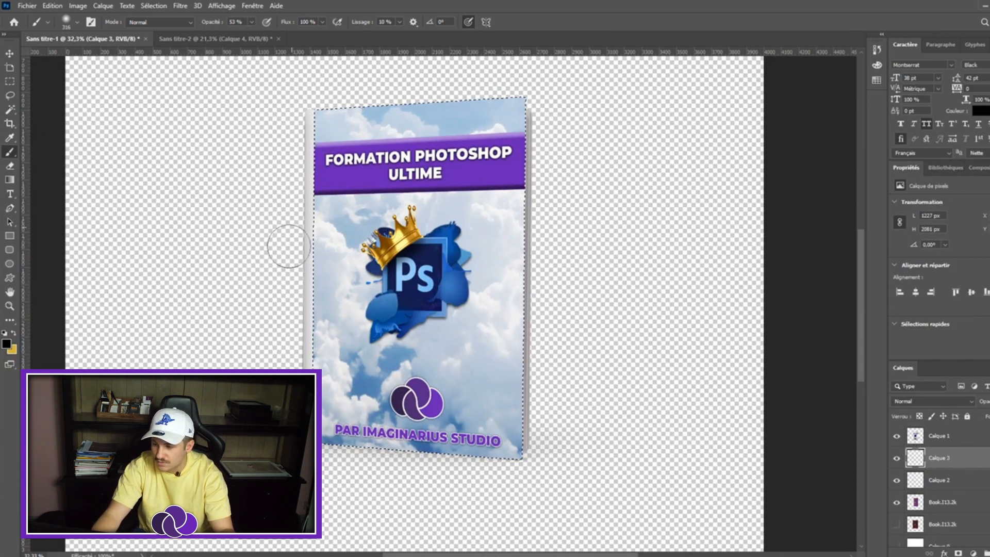
{"action": "left_click_drag", "start_coordinate": [931, 460], "coordinate": [939, 426]}
{"action": "left_click_drag", "start_coordinate": [304, 294], "coordinate": [307, 108]}
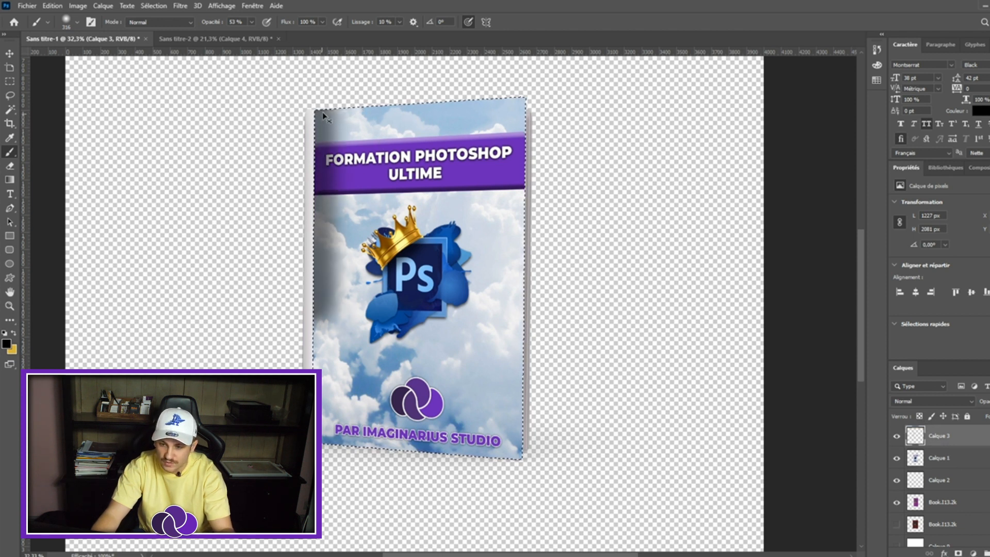
{"action": "key", "text": "ctrl+bracketleft"}
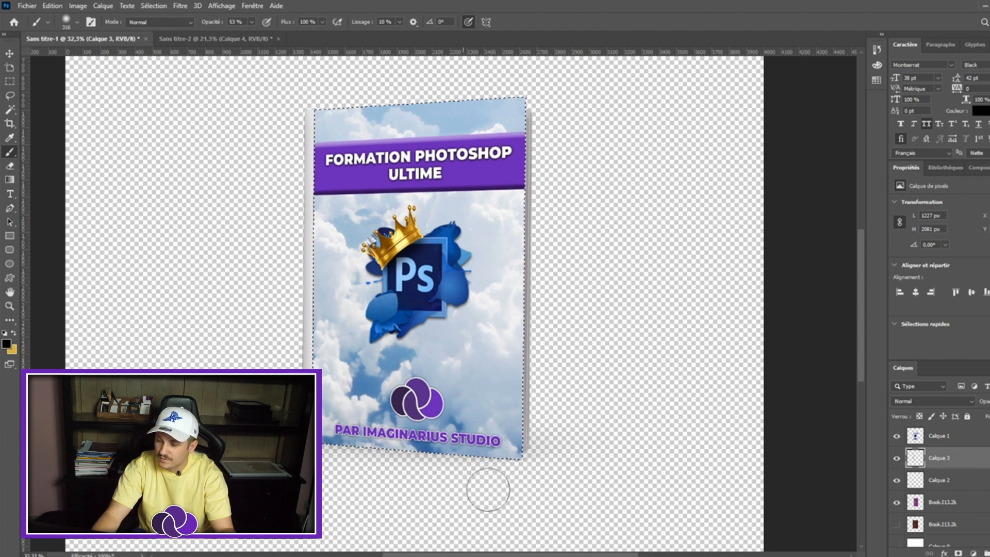
{"action": "left_click_drag", "start_coordinate": [950, 456], "coordinate": [949, 435]}
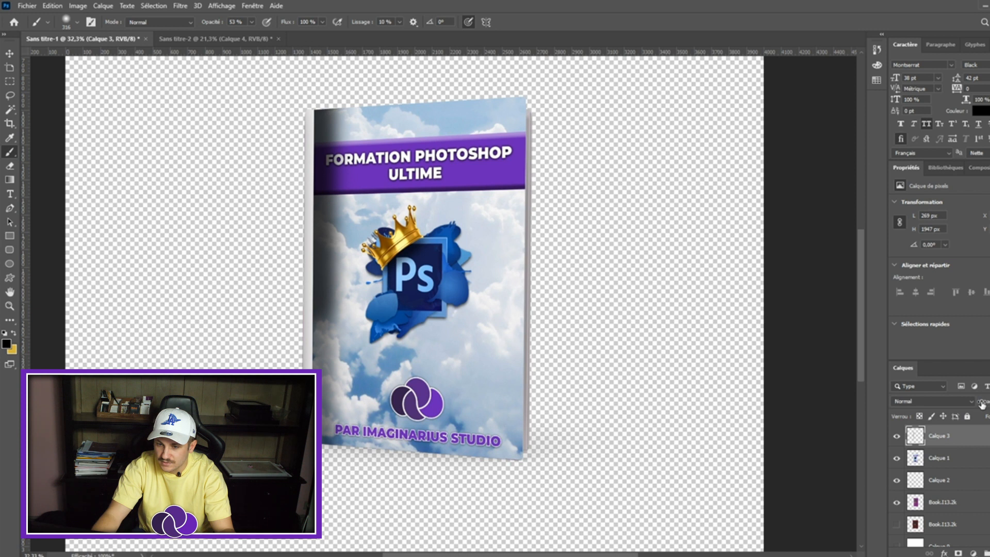
Lower the cover shadow layer's opacity to a faint shade and ready a soft eraser about 253 px wide
{"action": "left_click_drag", "start_coordinate": [981, 402], "coordinate": [986, 401]}
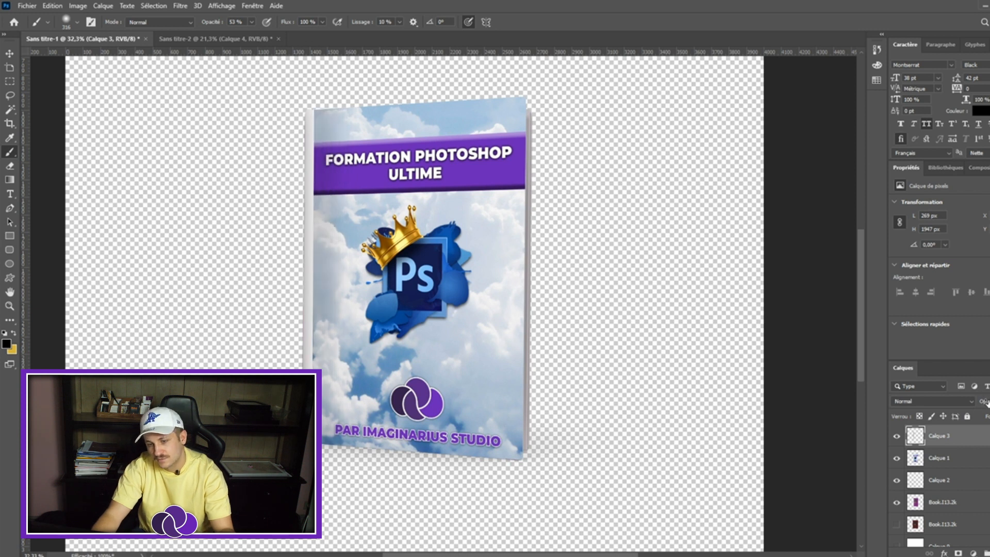
{"action": "key", "text": "e"}
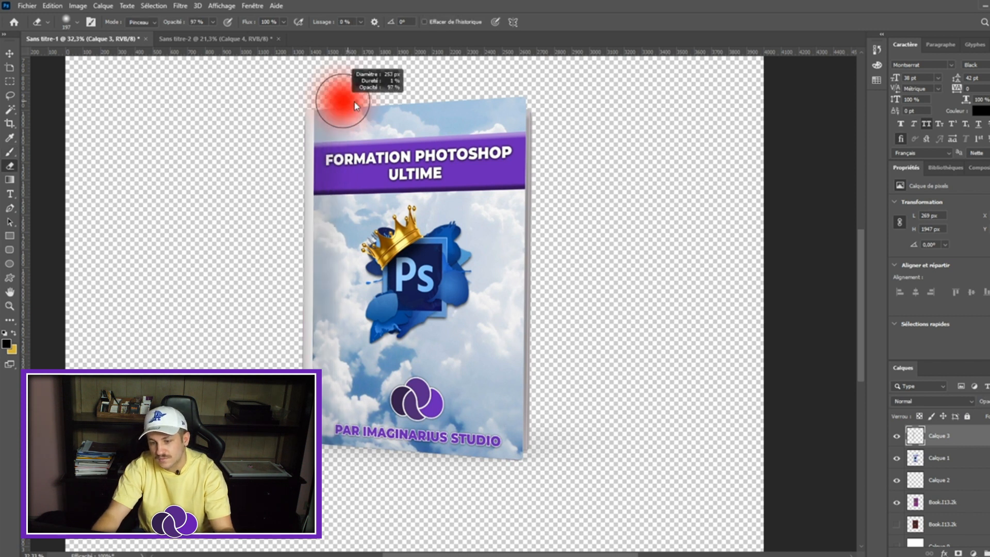
{"action": "scroll", "coordinate": [442, 343], "scroll_direction": "down", "scroll_amount": 3}
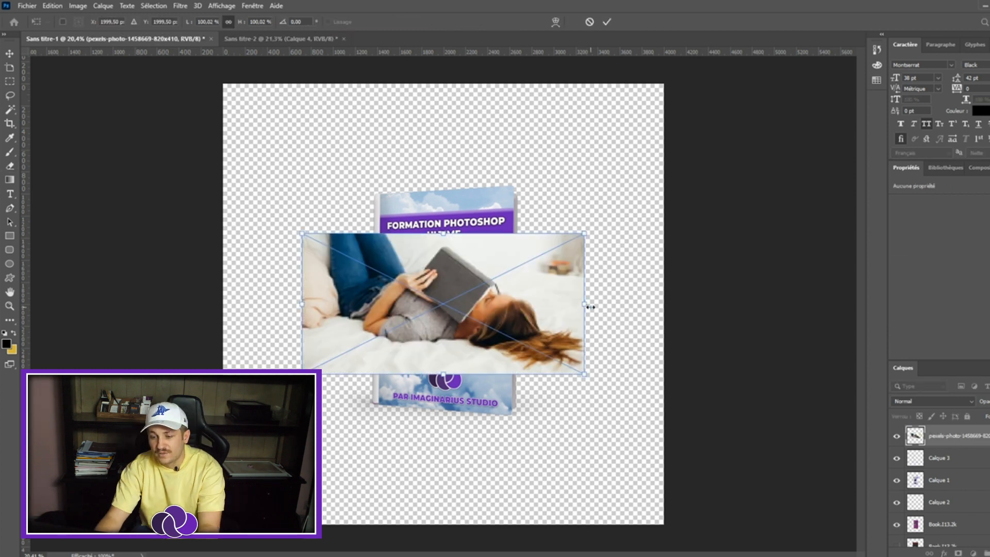
{"action": "left_click_drag", "start_coordinate": [587, 305], "coordinate": [788, 286]}
{"action": "left_click_drag", "start_coordinate": [693, 304], "coordinate": [654, 301]}
{"action": "key", "text": "Return"}
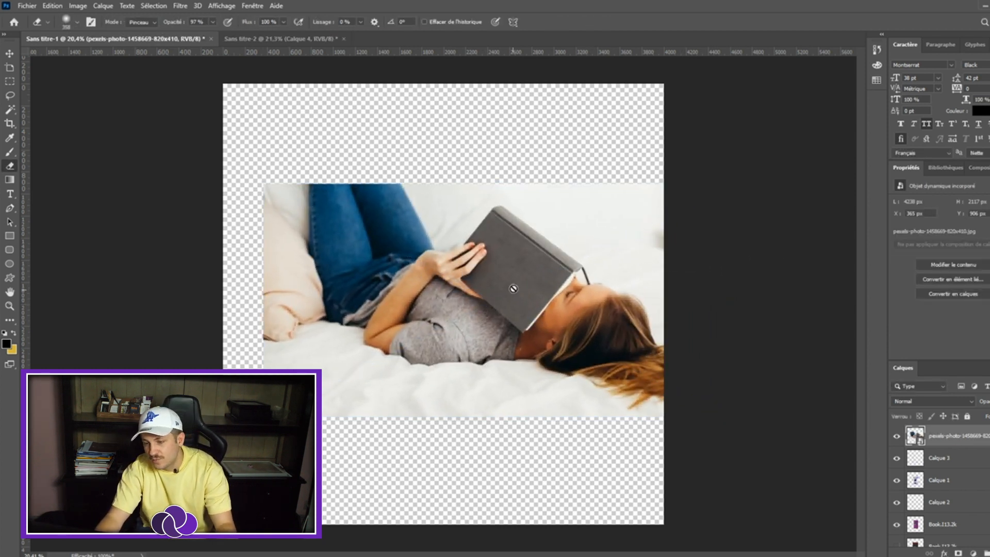
Move the placed photo to about X 57 px, Y 925 px so the book and the reader's hair sit within the canvas
{"action": "key", "text": "v"}
{"action": "left_click_drag", "start_coordinate": [582, 273], "coordinate": [548, 275]}
{"action": "scroll", "coordinate": [444, 289], "scroll_direction": "up", "scroll_amount": 4}
{"action": "scroll", "coordinate": [416, 298], "scroll_direction": "up", "scroll_amount": 1}
{"action": "scroll", "coordinate": [389, 258], "scroll_direction": "down", "scroll_amount": 2}
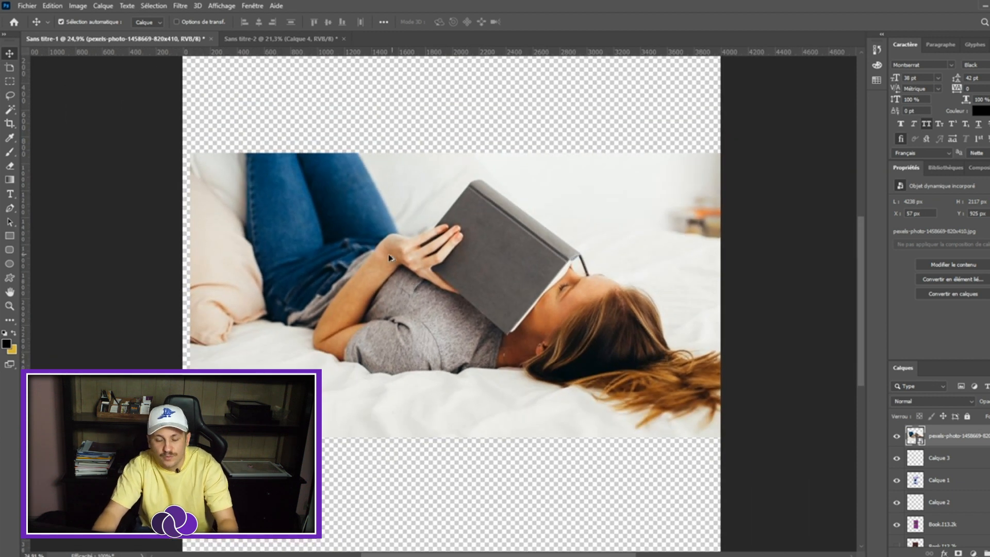
Delete the placed reader photo and move the whole book mockup, with all its layers, to the right side of the canvas
{"action": "scroll", "coordinate": [498, 316], "scroll_direction": "down", "scroll_amount": 1}
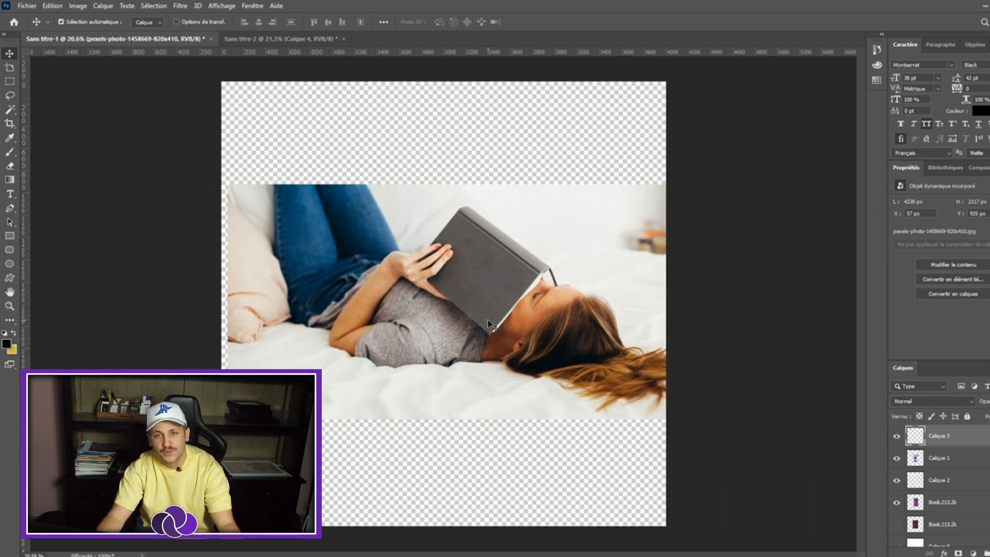
{"action": "key", "text": "Delete"}
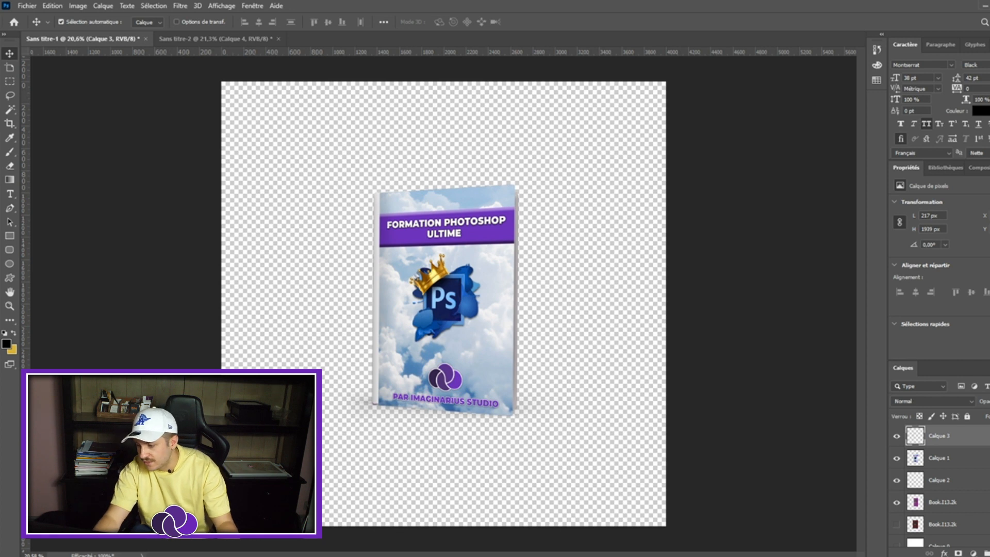
{"action": "scroll", "coordinate": [980, 472], "scroll_direction": "down", "scroll_amount": 1}
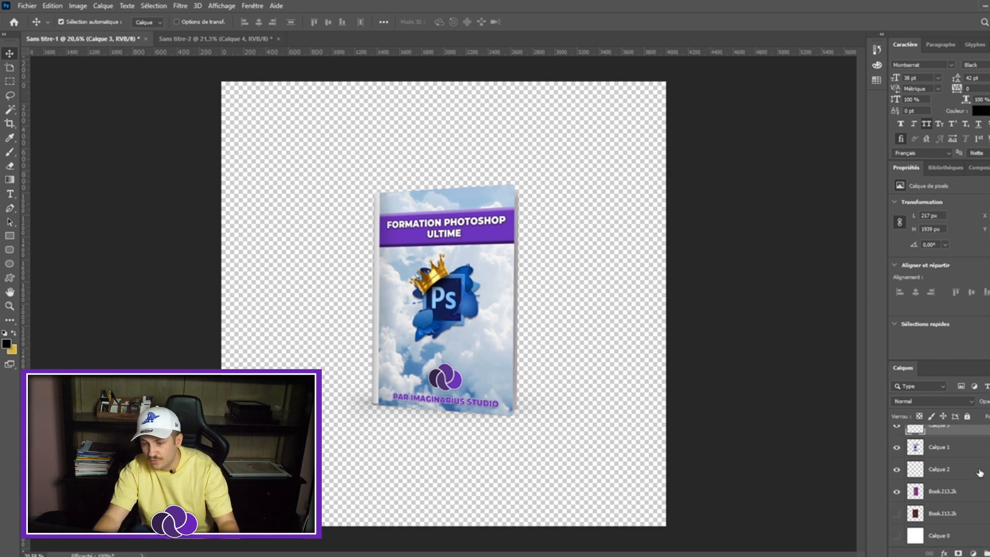
{"action": "left_click", "coordinate": [956, 514], "text": "shift"}
{"action": "left_click_drag", "start_coordinate": [466, 296], "coordinate": [544, 294]}
{"action": "left_click", "coordinate": [446, 355]}
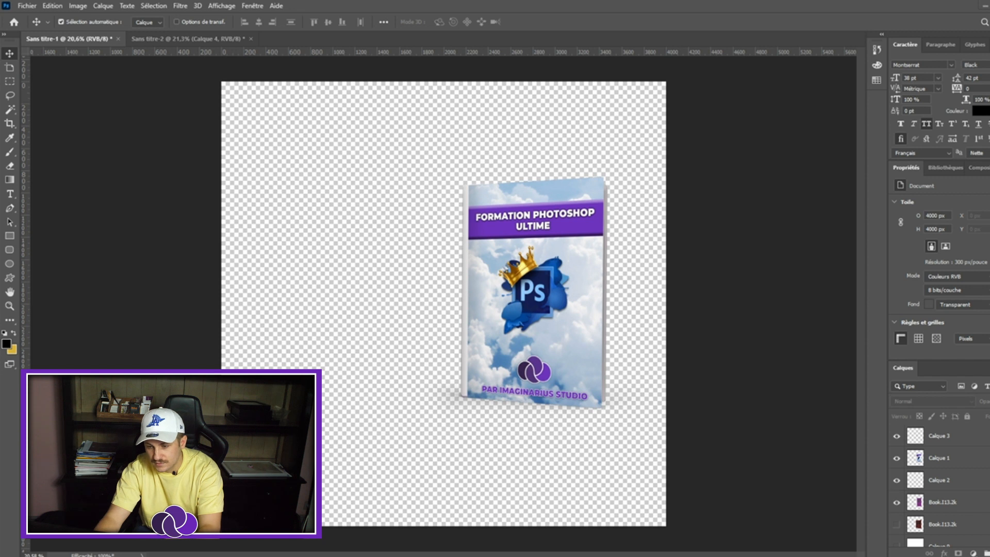
Place the tablet image unnamed.png beside the book at X 319 px, Y 2100 px, about 2004 by 804 px in size
{"action": "left_click_drag", "start_coordinate": [484, 335], "coordinate": [415, 393]}
{"action": "key", "text": "Return"}
Start a Pen path at the tablet screen's lower-left corner and trace its left edge and rounded upper-left corner
{"action": "scroll", "coordinate": [394, 350], "scroll_direction": "up", "scroll_amount": 2}
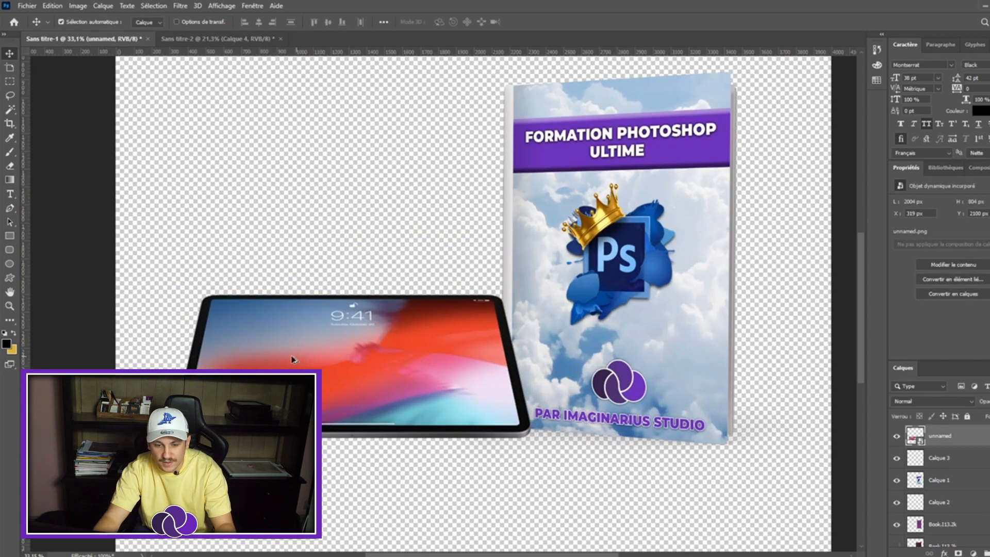
{"action": "scroll", "coordinate": [279, 364], "scroll_direction": "up", "scroll_amount": 3}
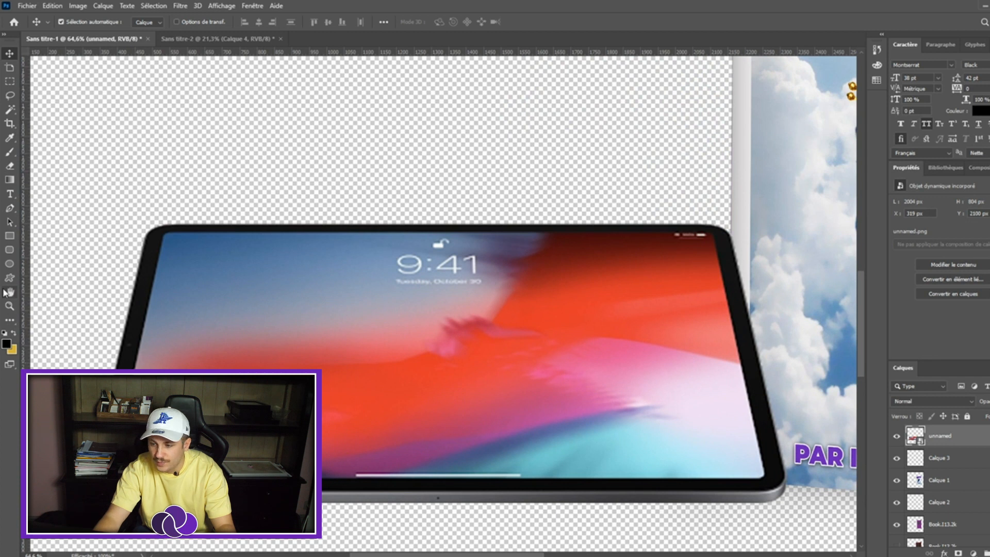
{"action": "left_click", "coordinate": [9, 208]}
{"action": "scroll", "coordinate": [448, 273], "scroll_direction": "up", "scroll_amount": 1}
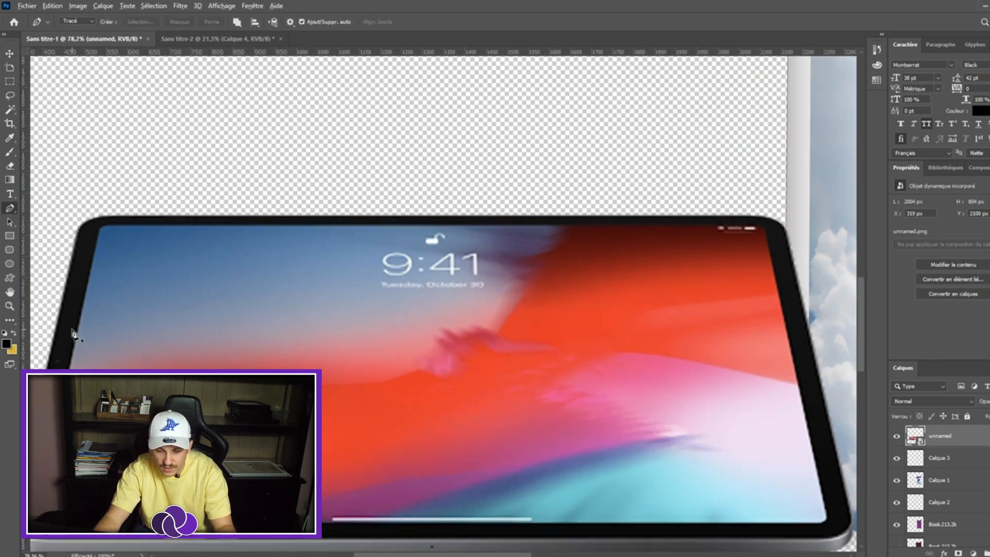
{"action": "scroll", "coordinate": [73, 333], "scroll_direction": "down", "scroll_amount": 2}
{"action": "scroll", "coordinate": [73, 334], "scroll_direction": "left", "scroll_amount": 2}
{"action": "scroll", "coordinate": [92, 484], "scroll_direction": "up", "scroll_amount": 2}
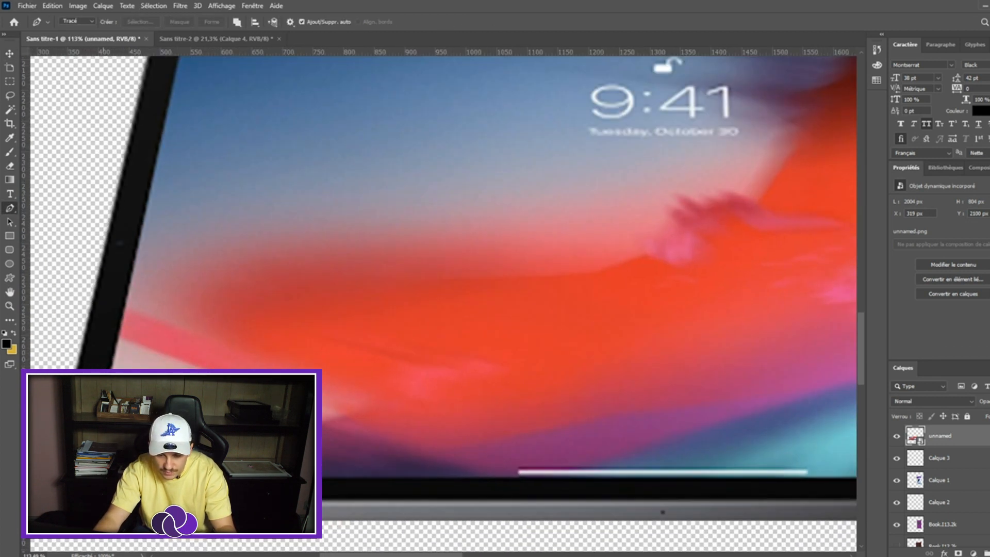
{"action": "left_click", "coordinate": [88, 477]}
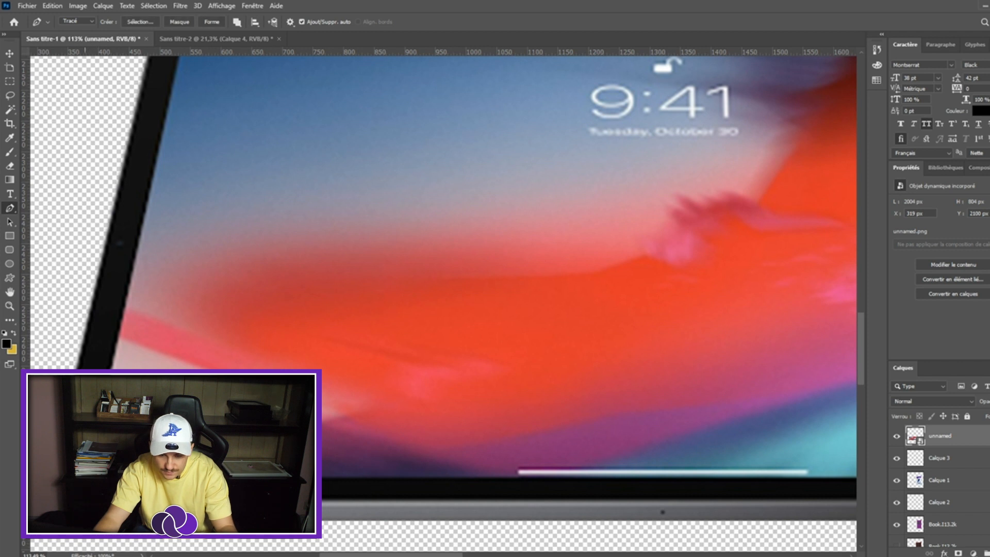
{"action": "scroll", "coordinate": [93, 480], "scroll_direction": "up", "scroll_amount": 5}
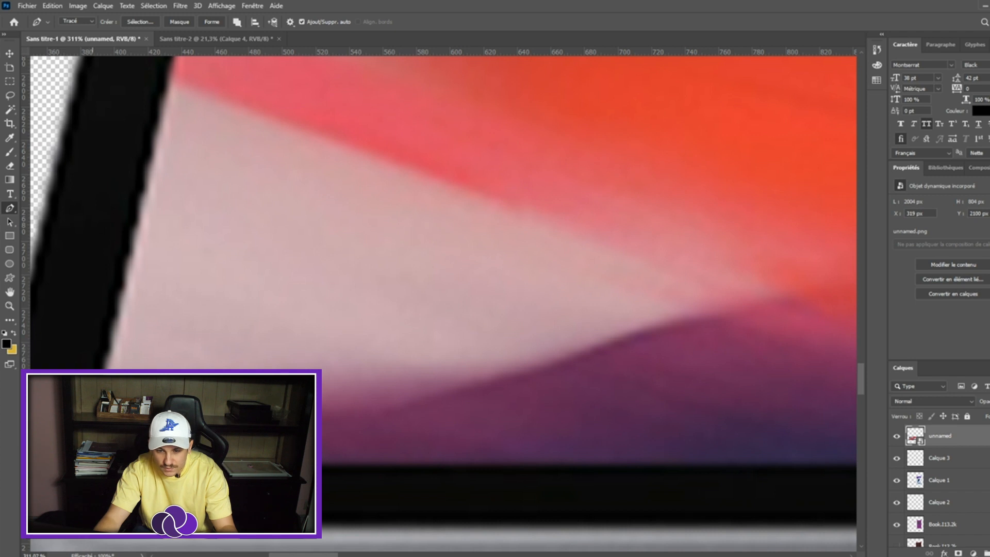
{"action": "scroll", "coordinate": [103, 373], "scroll_direction": "down", "scroll_amount": 5}
{"action": "scroll", "coordinate": [121, 314], "scroll_direction": "up", "scroll_amount": 5}
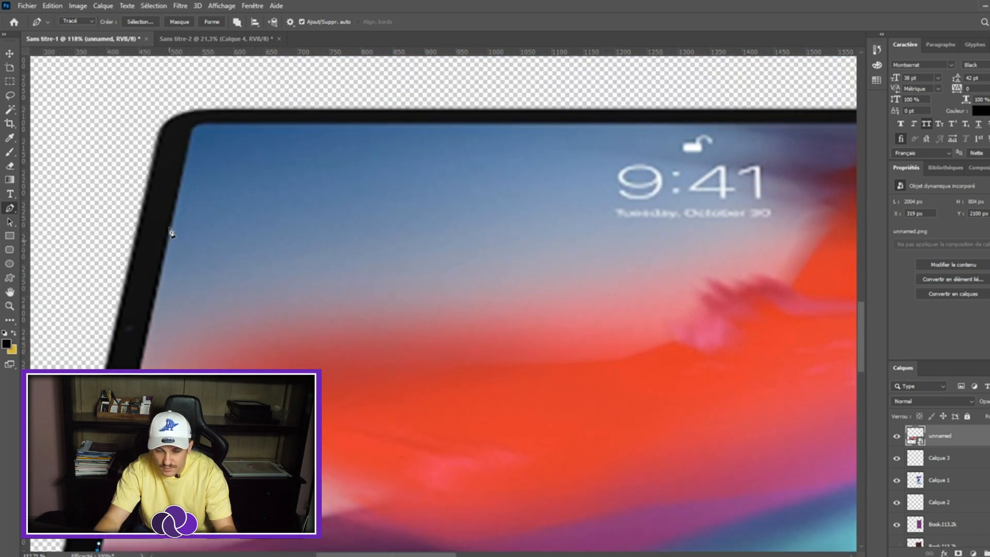
{"action": "left_click", "coordinate": [190, 133]}
{"action": "scroll", "coordinate": [191, 199], "scroll_direction": "up", "scroll_amount": 3}
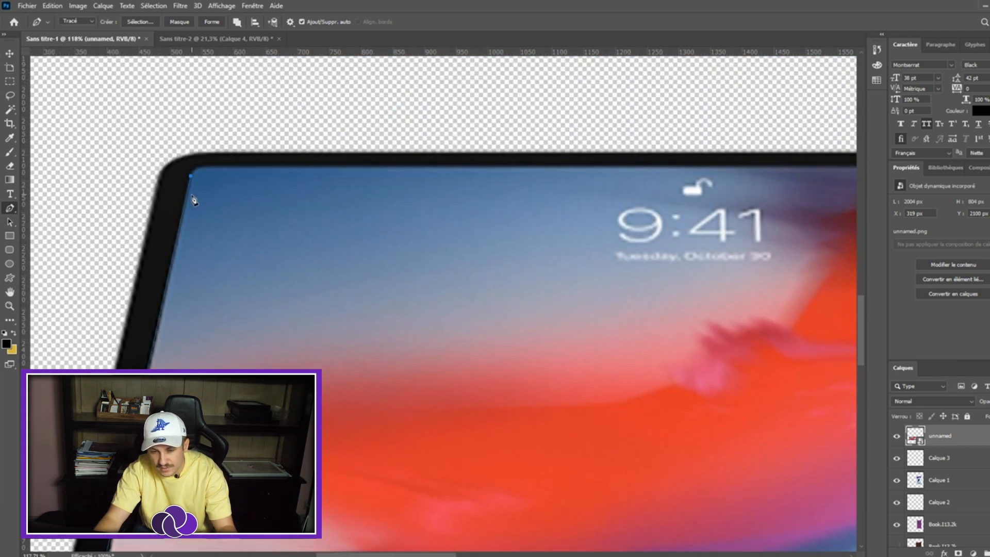
{"action": "scroll", "coordinate": [198, 227], "scroll_direction": "up", "scroll_amount": 4}
{"action": "mouse_move", "coordinate": [220, 254]}
{"action": "left_mouse_down"}
{"action": "mouse_move", "coordinate": [292, 251]}
{"action": "mouse_move", "coordinate": [222, 253]}
{"action": "left_mouse_up"}
Continue the Pen path along the tablet screen's upper edge and around its rounded upper-right corner
{"action": "scroll", "coordinate": [240, 270], "scroll_direction": "down", "scroll_amount": 10}
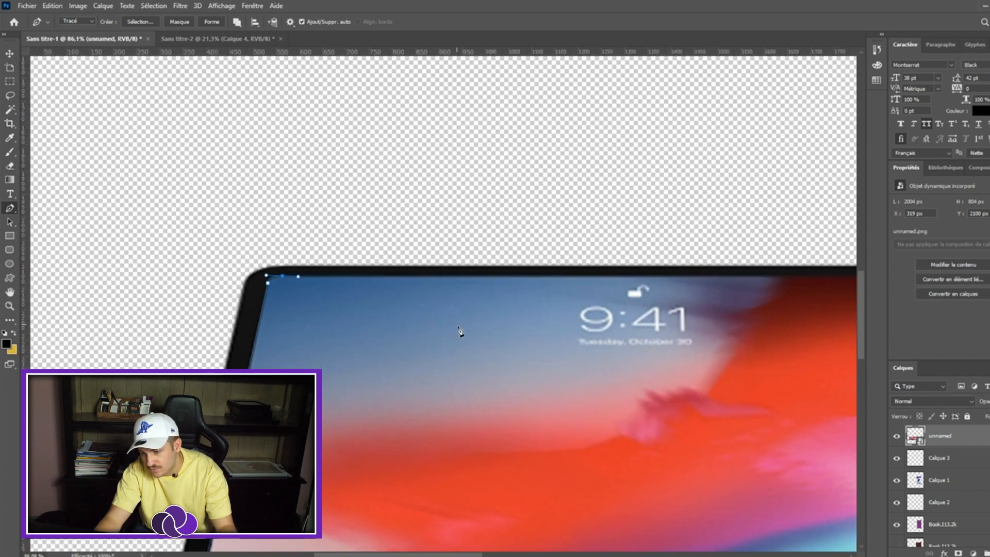
{"action": "scroll", "coordinate": [689, 318], "scroll_direction": "up", "scroll_amount": 3}
{"action": "scroll", "coordinate": [700, 319], "scroll_direction": "up", "scroll_amount": 5}
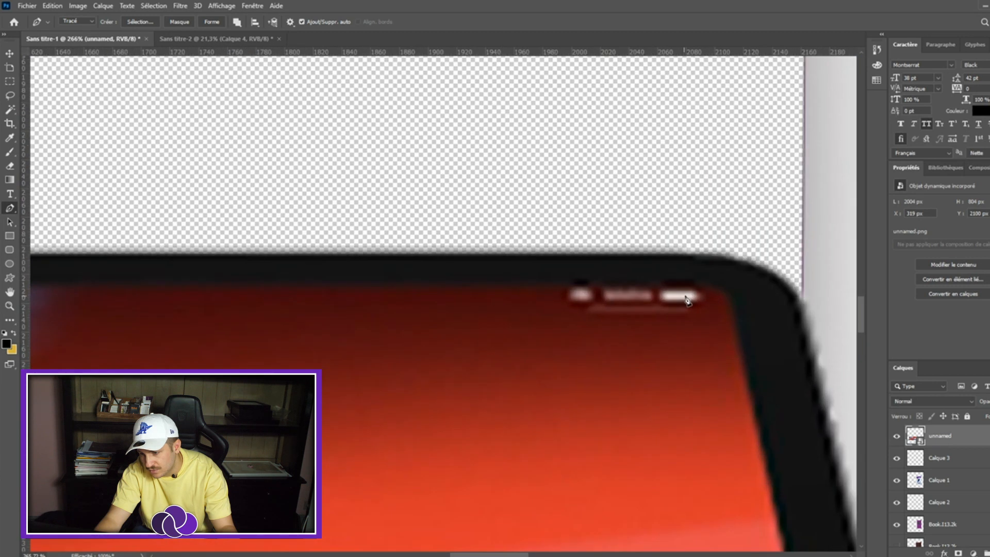
{"action": "left_click", "coordinate": [692, 281]}
{"action": "left_click_drag", "start_coordinate": [733, 298], "coordinate": [734, 316]}
Continue the Pen path down the tablet screen's right edge and around its rounded lower-right corner
{"action": "scroll", "coordinate": [732, 341], "scroll_direction": "down", "scroll_amount": 2}
{"action": "scroll", "coordinate": [732, 346], "scroll_direction": "down", "scroll_amount": 3}
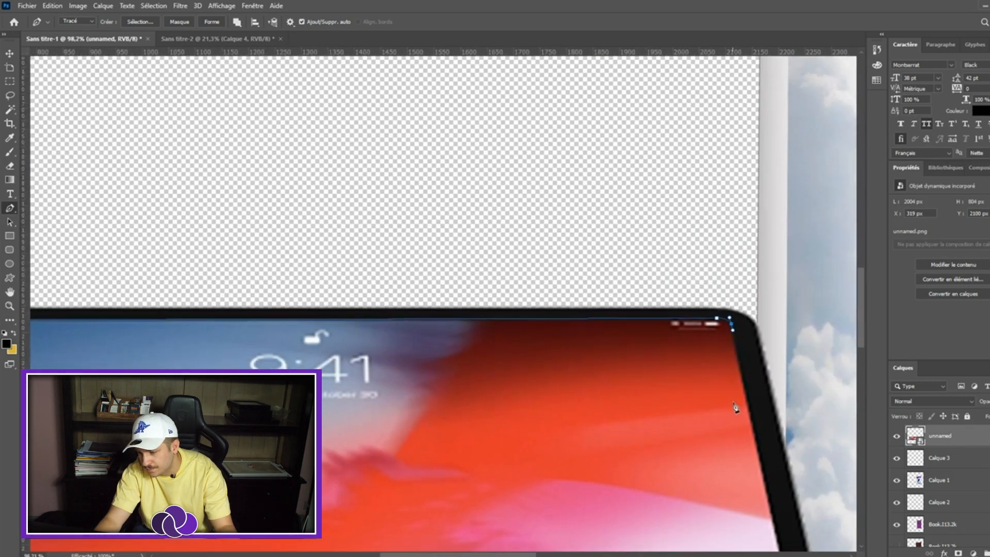
{"action": "scroll", "coordinate": [735, 407], "scroll_direction": "down", "scroll_amount": 5}
{"action": "left_click", "coordinate": [810, 507]}
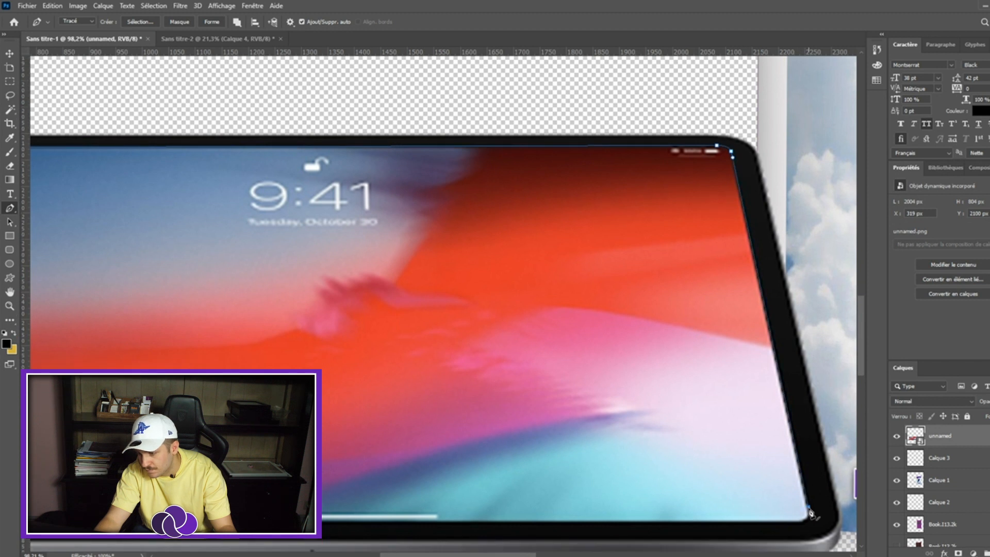
{"action": "scroll", "coordinate": [810, 495], "scroll_direction": "up", "scroll_amount": 5}
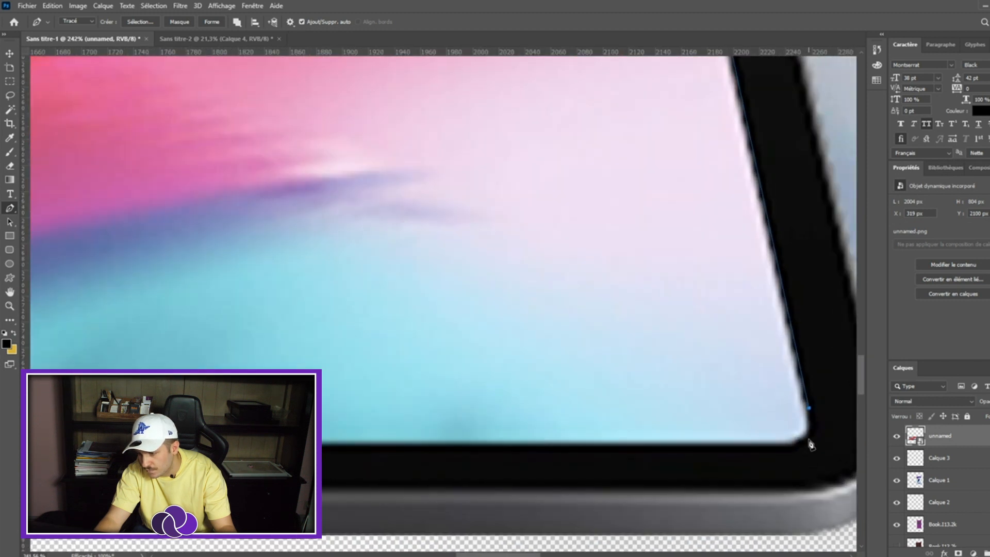
{"action": "left_click_drag", "start_coordinate": [804, 440], "coordinate": [791, 452]}
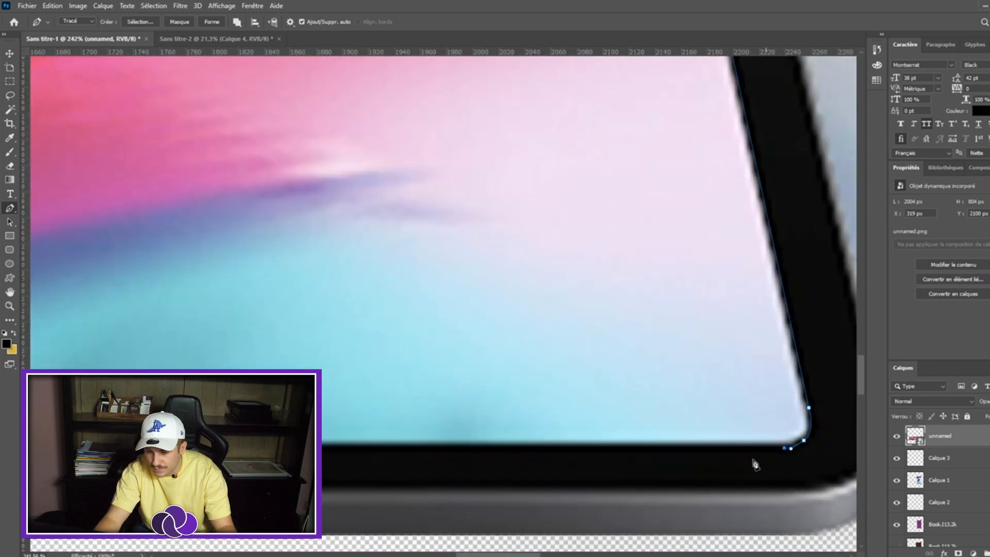
Complete the path around the tablet screen and convert it into a selection
{"action": "scroll", "coordinate": [353, 467], "scroll_direction": "down", "scroll_amount": 3}
{"action": "scroll", "coordinate": [347, 478], "scroll_direction": "down", "scroll_amount": 3}
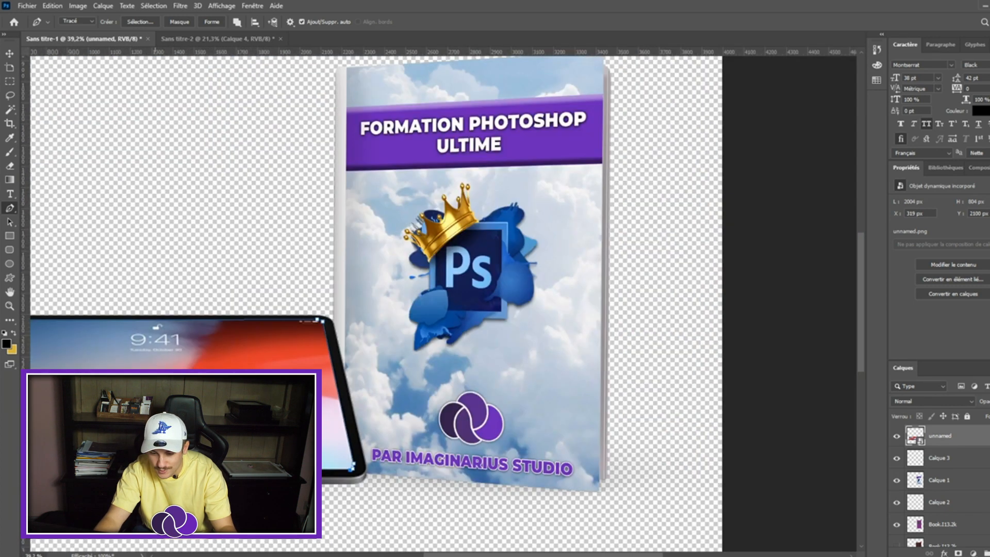
{"action": "scroll", "coordinate": [155, 477], "scroll_direction": "left", "scroll_amount": 4}
{"action": "scroll", "coordinate": [248, 477], "scroll_direction": "up", "scroll_amount": 5}
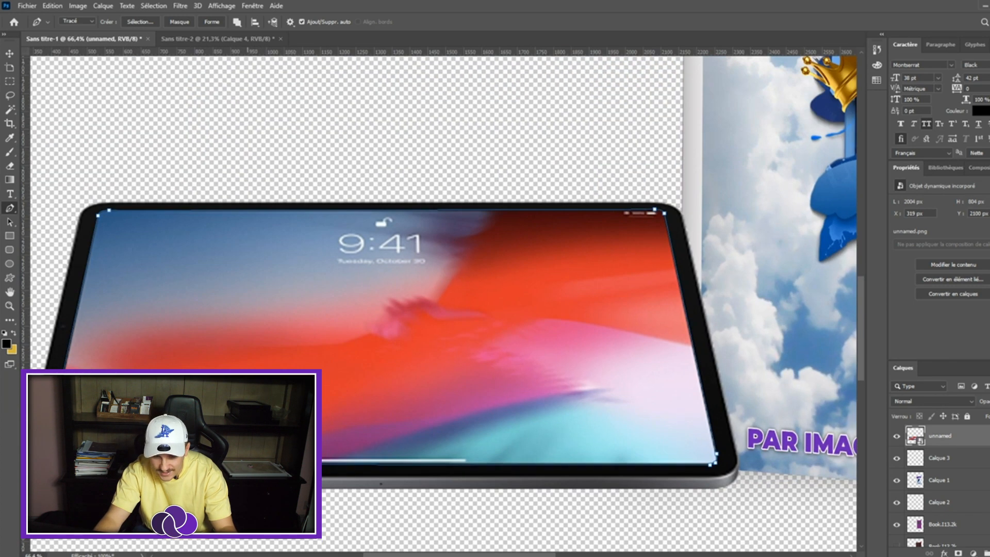
{"action": "right_click", "coordinate": [311, 160]}
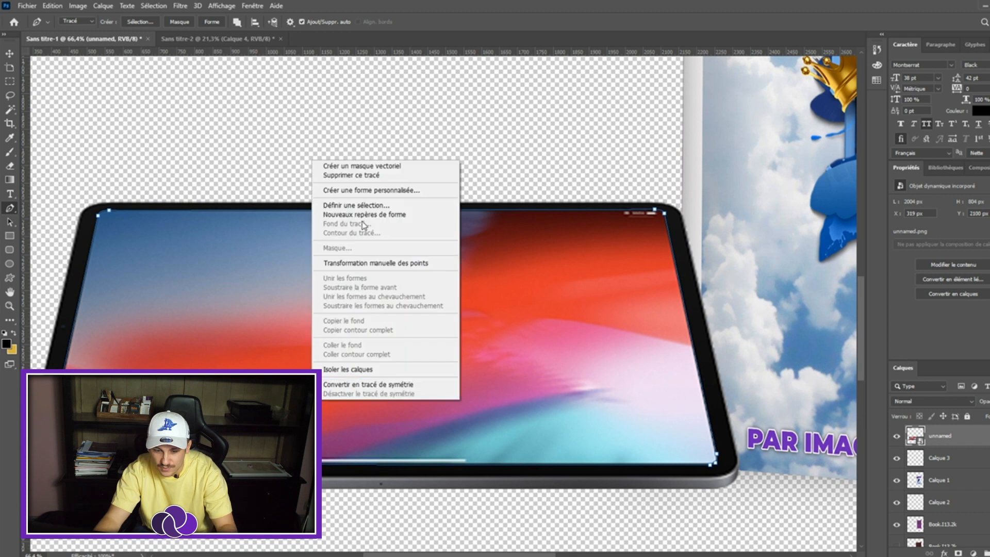
{"action": "left_click", "coordinate": [362, 204]}
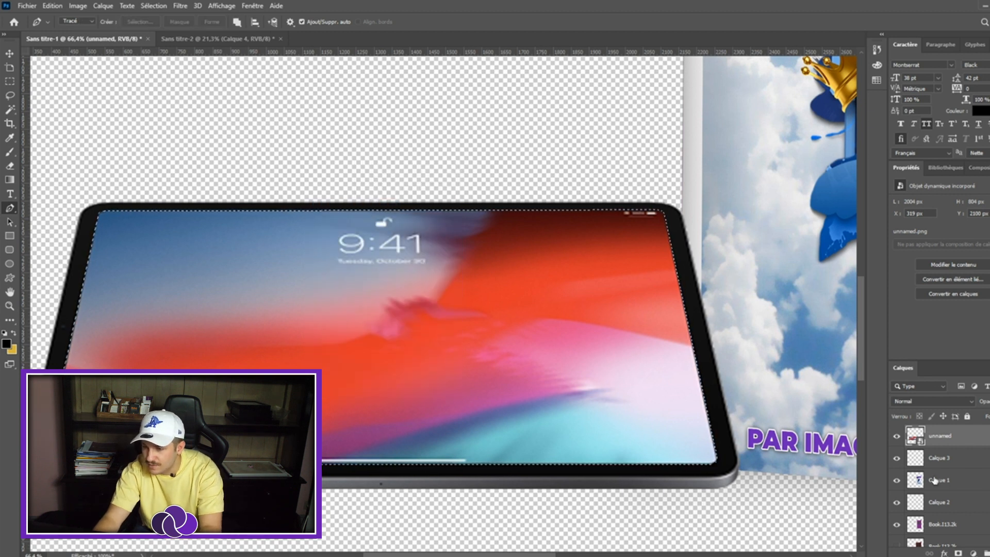
Rasterize the tablet layer, delete the selected screen area so only the frame remains, and clear the selection
{"action": "right_click", "coordinate": [970, 435]}
{"action": "left_click", "coordinate": [856, 293]}
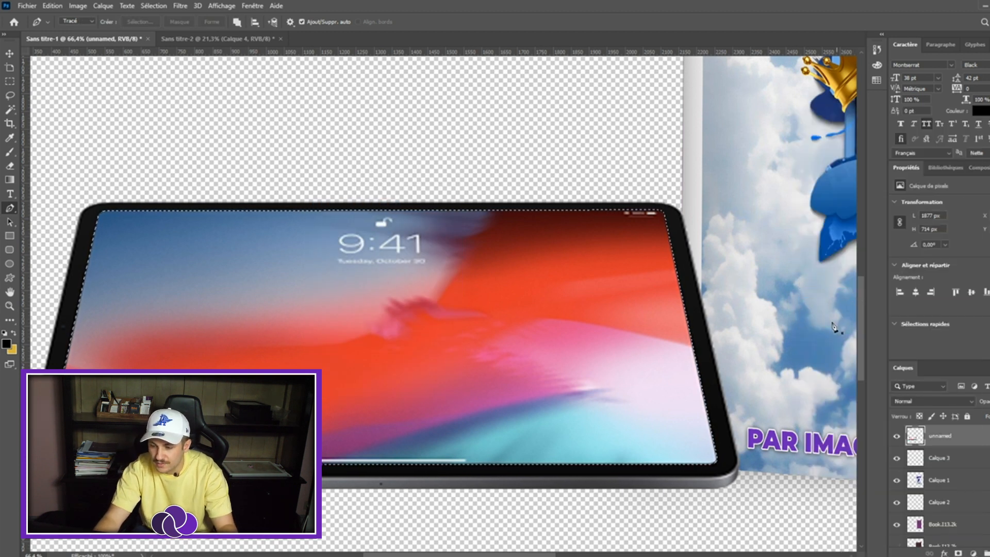
{"action": "key", "text": "Delete"}
{"action": "key", "text": "ctrl+d"}
{"action": "scroll", "coordinate": [330, 400], "scroll_direction": "down", "scroll_amount": 3}
{"action": "key", "text": "v"}
{"action": "scroll", "coordinate": [546, 320], "scroll_direction": "down", "scroll_amount": 3}
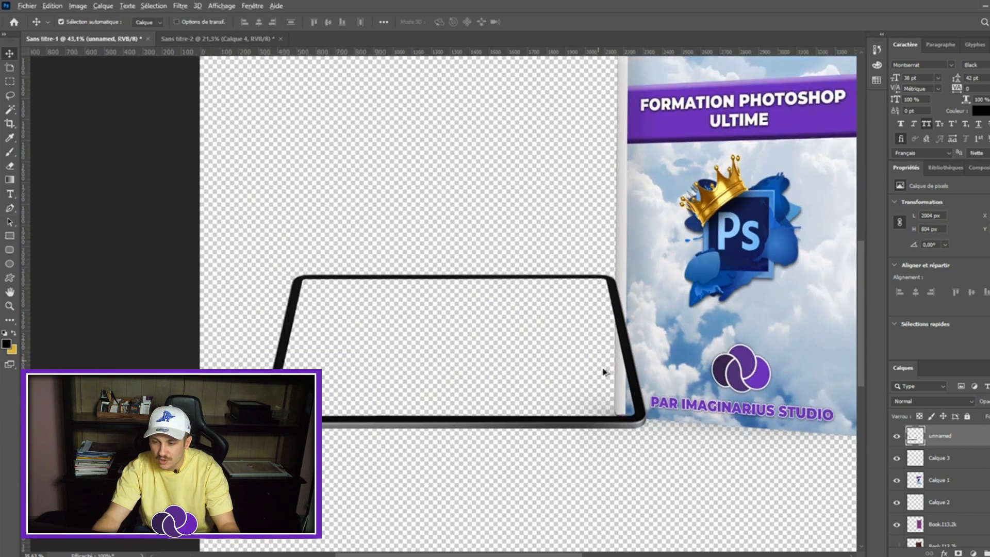
{"action": "scroll", "coordinate": [495, 371], "scroll_direction": "up", "scroll_amount": 2}
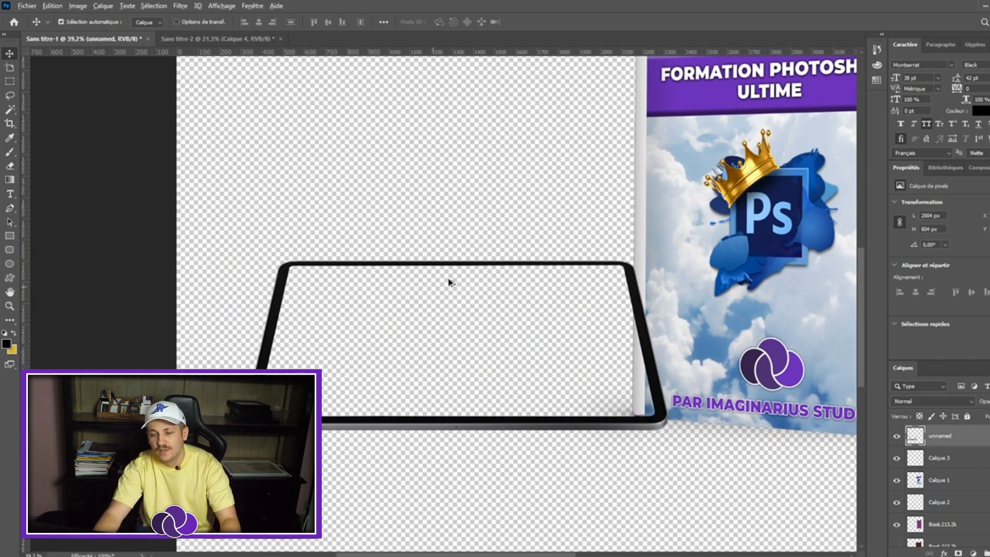
{"action": "scroll", "coordinate": [449, 283], "scroll_direction": "down", "scroll_amount": 2}
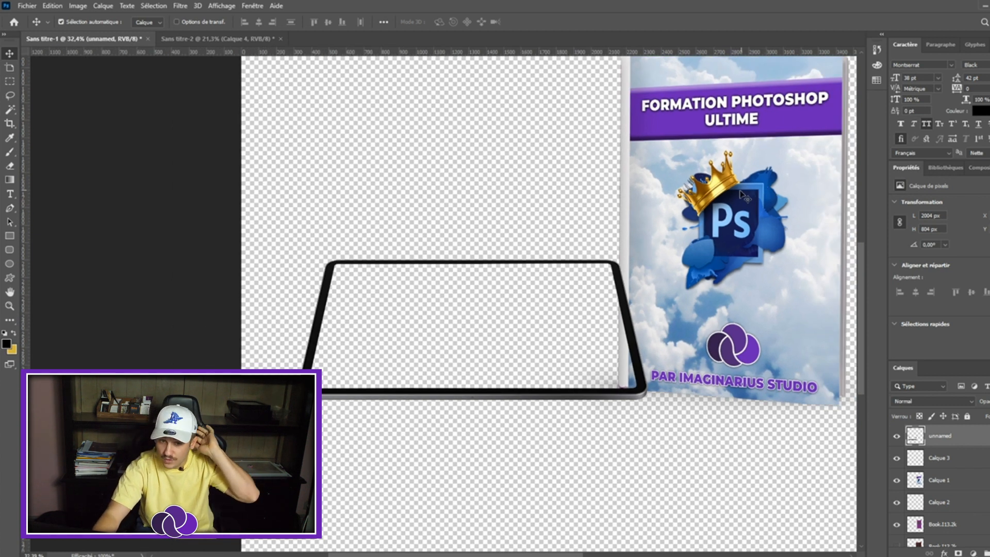
Create a white A4 document of 2480 by 3508 px at 300 ppi and rotate its canvas 90° to landscape
{"action": "left_click", "coordinate": [28, 5]}
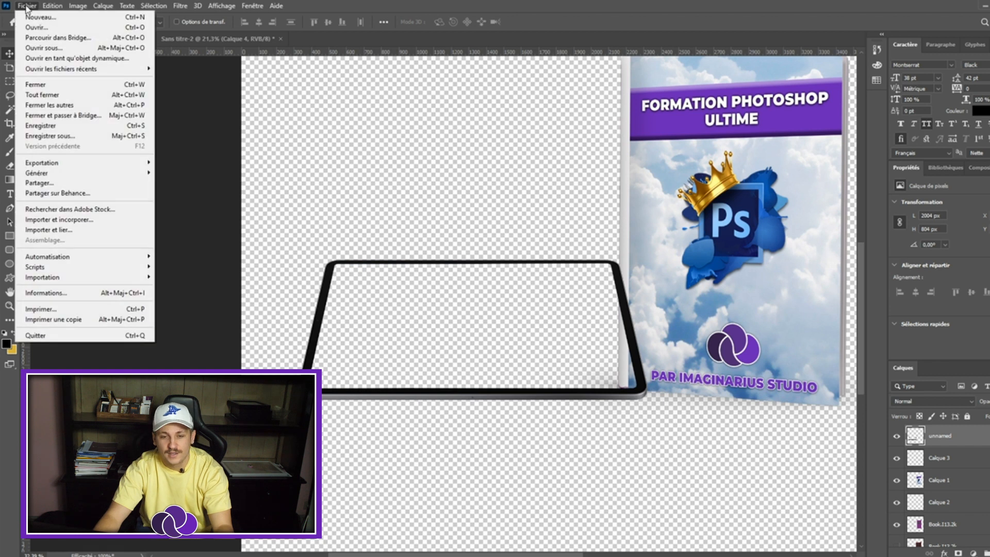
{"action": "left_click", "coordinate": [27, 17]}
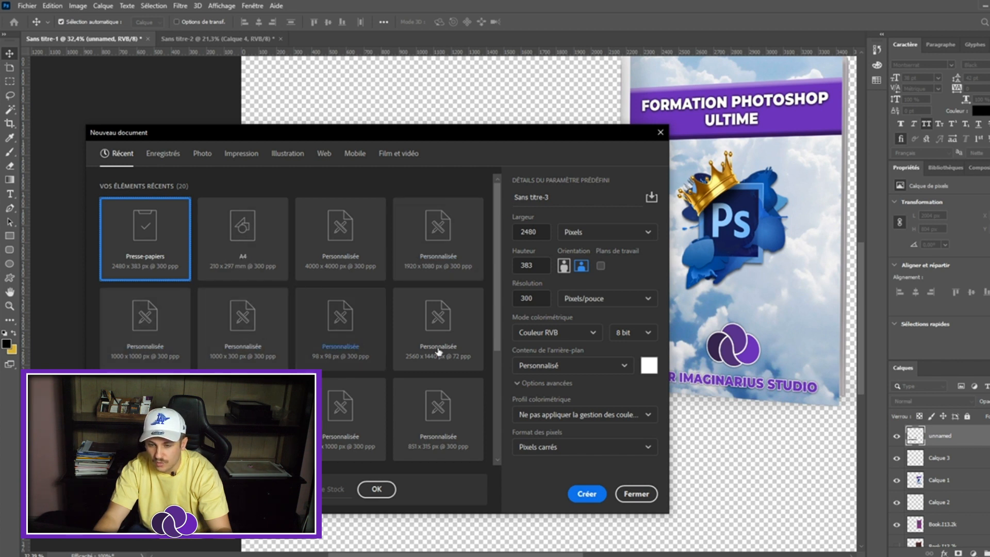
{"action": "left_click", "coordinate": [285, 154]}
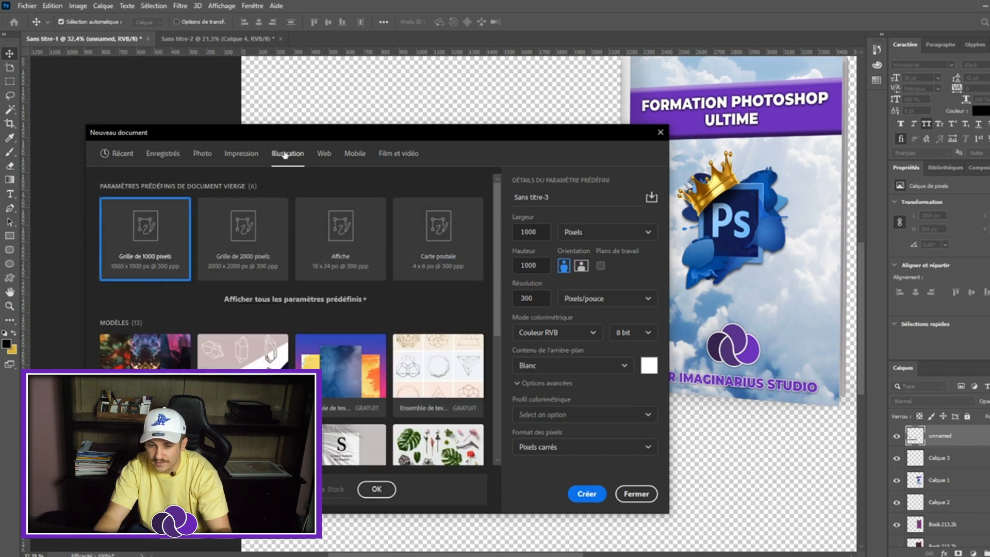
{"action": "left_click", "coordinate": [241, 154]}
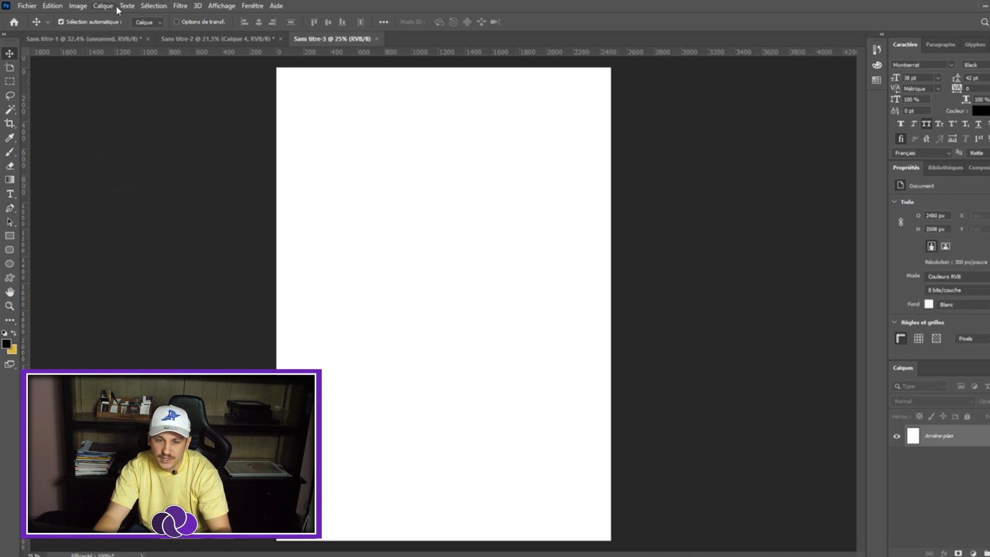
{"action": "left_click", "coordinate": [78, 5]}
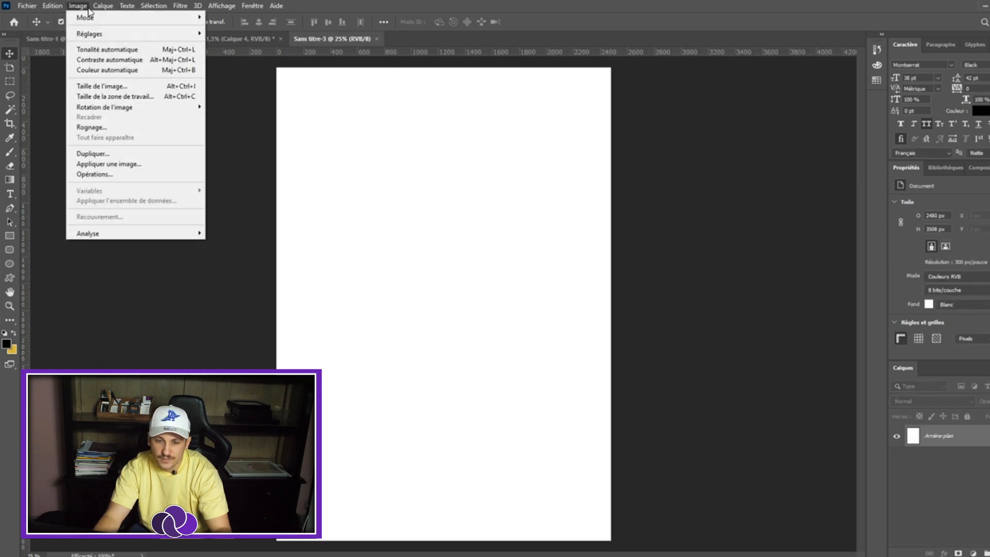
{"action": "mouse_move", "coordinate": [103, 107]}
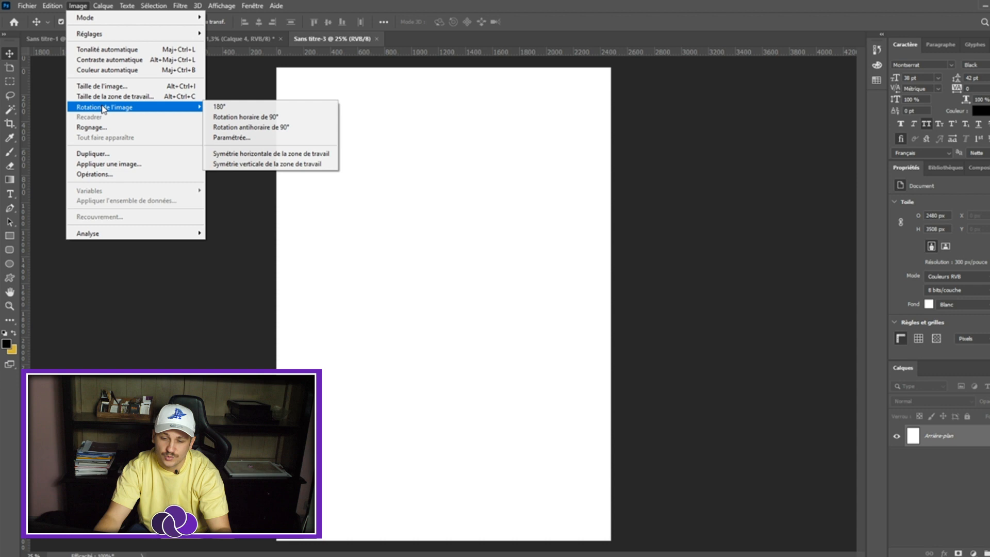
{"action": "left_click", "coordinate": [284, 122]}
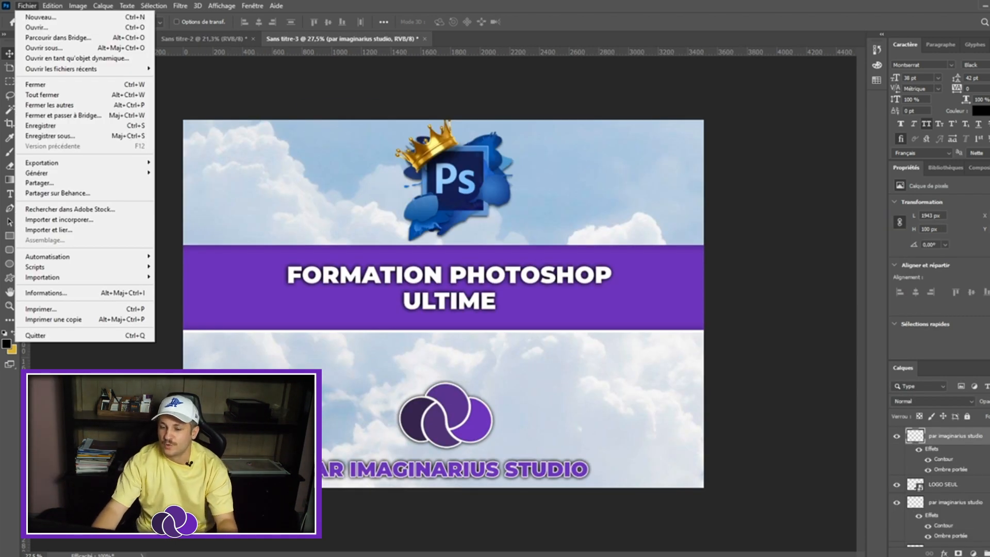
Move the purple banner down about 72 px and shift the title text down to centre it on the banner
{"action": "key", "text": "Escape"}
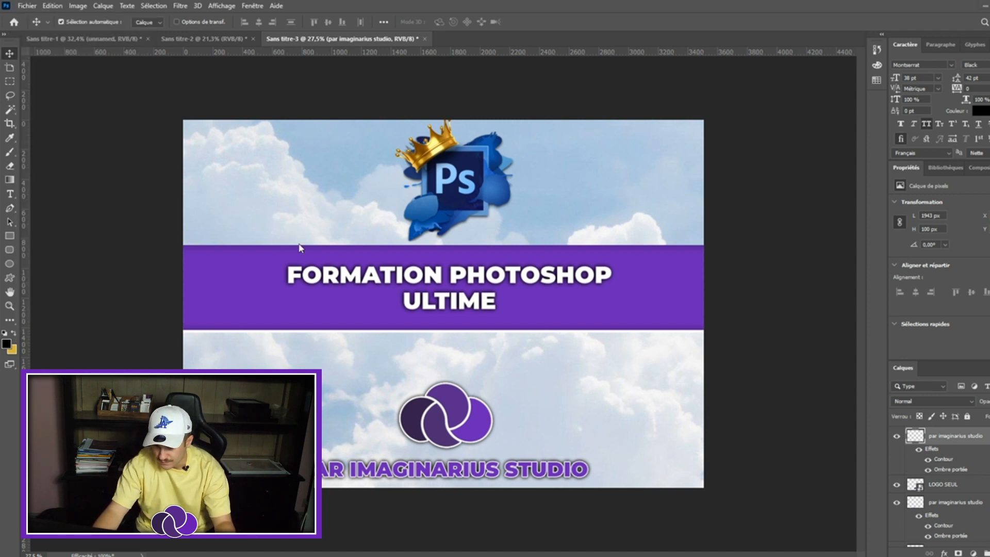
{"action": "left_click", "coordinate": [472, 309]}
{"action": "left_click_drag", "start_coordinate": [548, 304], "coordinate": [550, 315]}
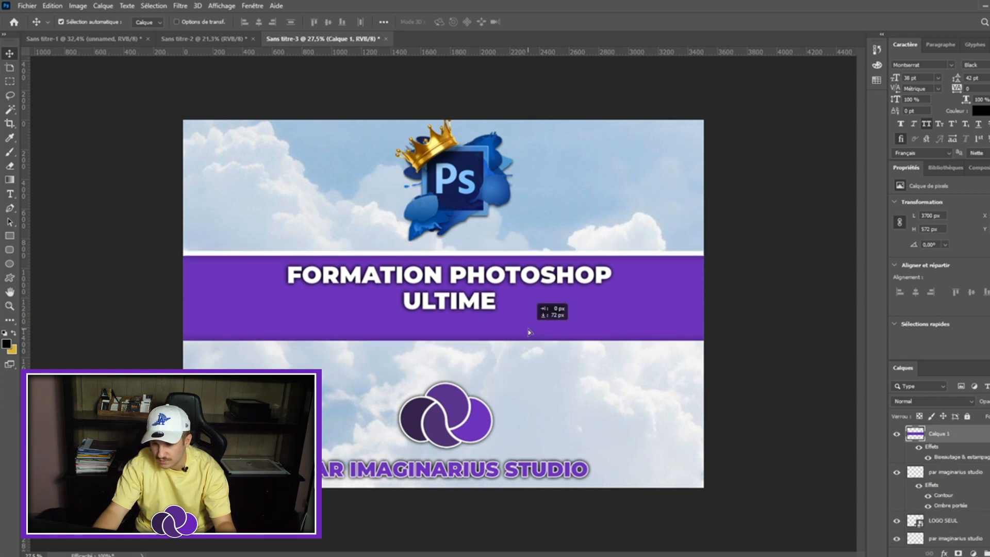
{"action": "left_click", "coordinate": [513, 249]}
{"action": "left_click_drag", "start_coordinate": [513, 250], "coordinate": [527, 248]}
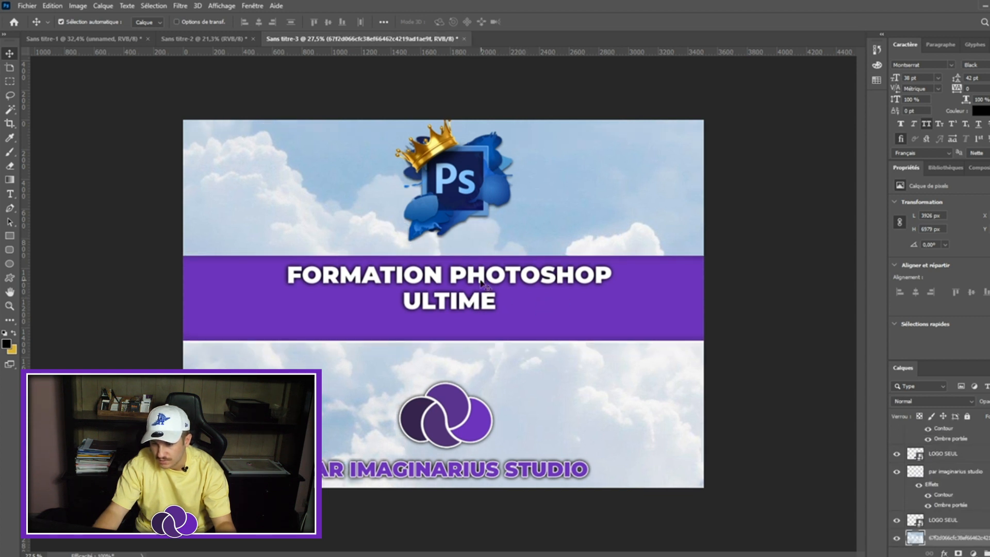
{"action": "mouse_move", "coordinate": [478, 281]}
{"action": "left_mouse_down"}
{"action": "mouse_move", "coordinate": [478, 291]}
{"action": "mouse_move", "coordinate": [503, 268]}
{"action": "mouse_move", "coordinate": [481, 284]}
{"action": "left_mouse_up"}
{"action": "key", "text": "ctrl+z"}
{"action": "left_click", "coordinate": [498, 288]}
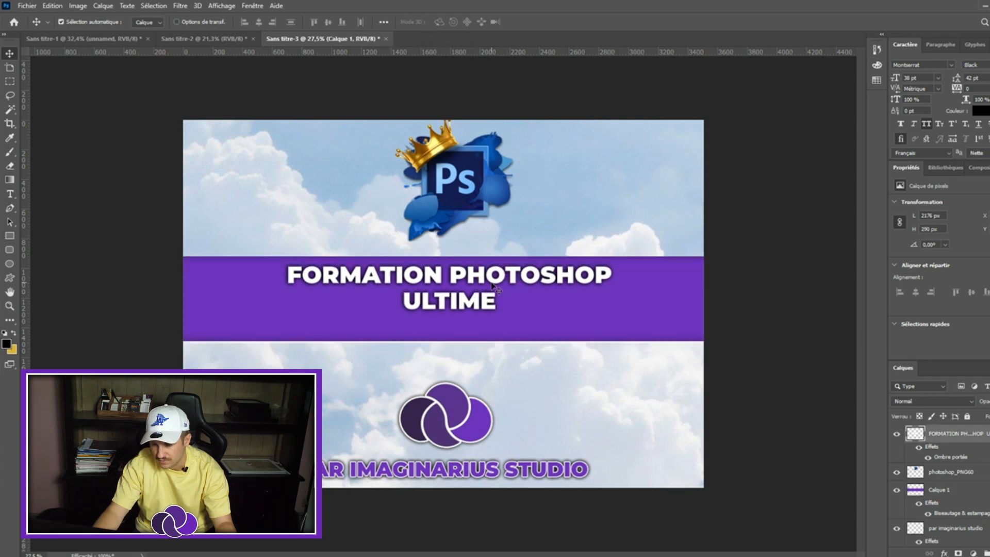
{"action": "left_click_drag", "start_coordinate": [499, 281], "coordinate": [500, 291]}
{"action": "left_click", "coordinate": [531, 356]}
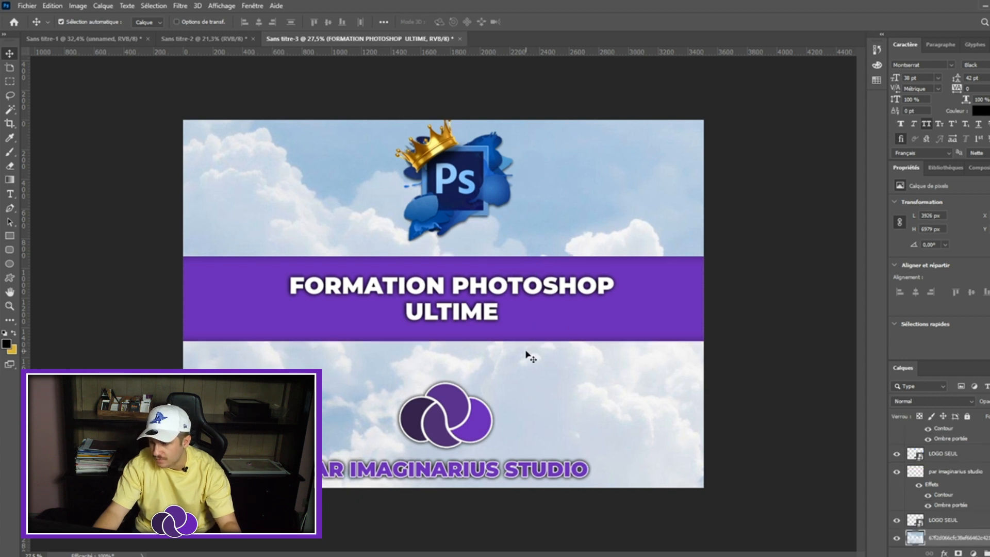
Stamp all visible layers of the landscape cover into one new top layer and bring it into the book mockup document
{"action": "scroll", "coordinate": [964, 468], "scroll_direction": "up", "scroll_amount": 5}
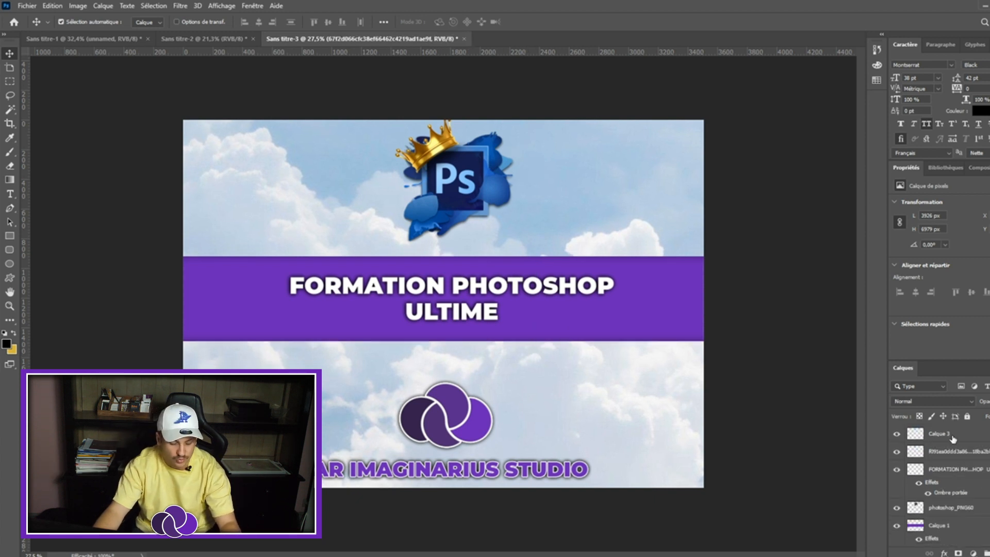
{"action": "key", "text": "ctrl+alt+shift+e"}
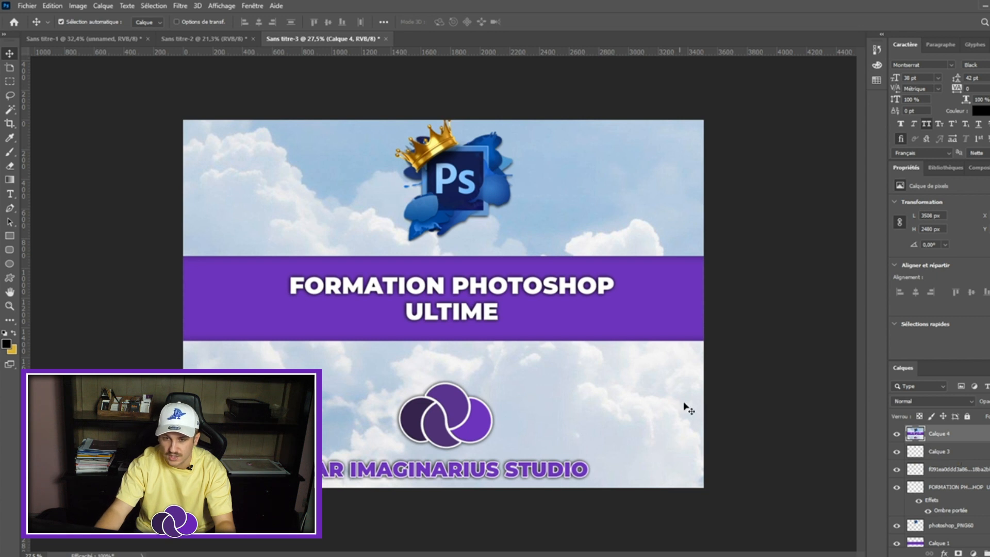
{"action": "left_click_drag", "start_coordinate": [497, 284], "coordinate": [372, 281]}
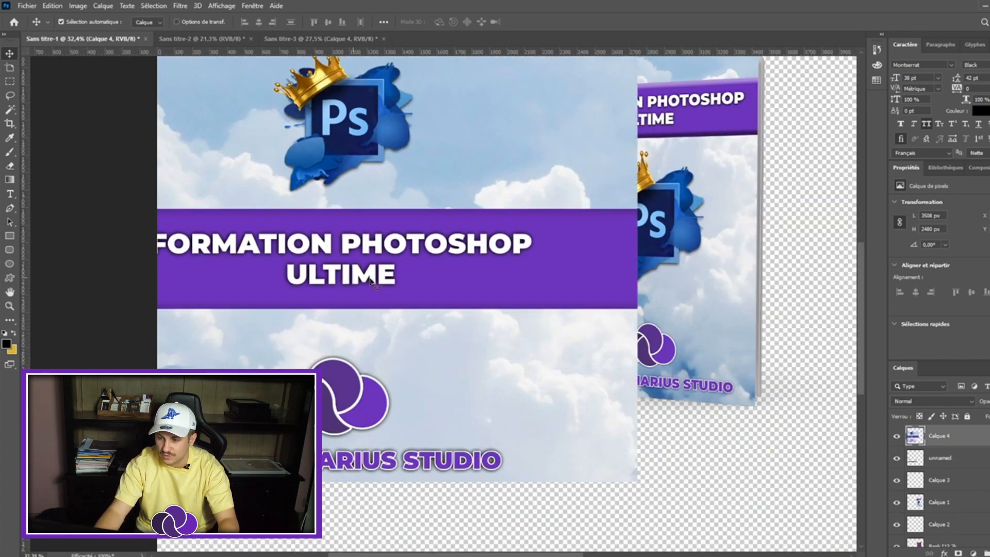
Scale the landscape cover down to about 36% and position it over the tablet
{"action": "key", "text": "ctrl+t"}
{"action": "left_click_drag", "start_coordinate": [637, 266], "coordinate": [246, 265]}
{"action": "left_click_drag", "start_coordinate": [146, 283], "coordinate": [450, 364]}
{"action": "scroll", "coordinate": [326, 247], "scroll_direction": "up", "scroll_amount": 3}
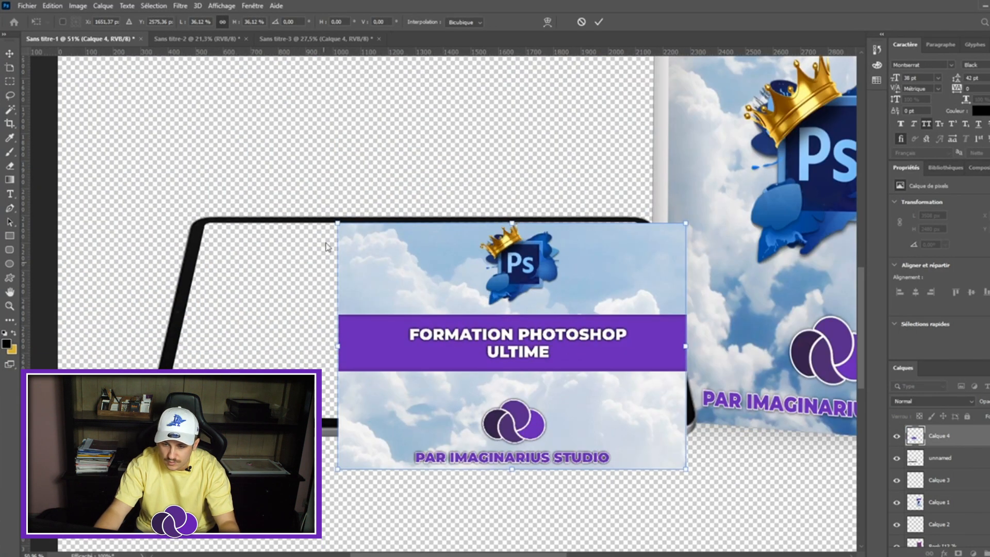
Distort the cover's corners to match the tablet screen's perspective and place its layer beneath the tablet frame
{"action": "left_click_drag", "start_coordinate": [340, 226], "coordinate": [204, 222]}
{"action": "left_click_drag", "start_coordinate": [336, 471], "coordinate": [156, 420]}
{"action": "left_click_drag", "start_coordinate": [682, 473], "coordinate": [681, 419]}
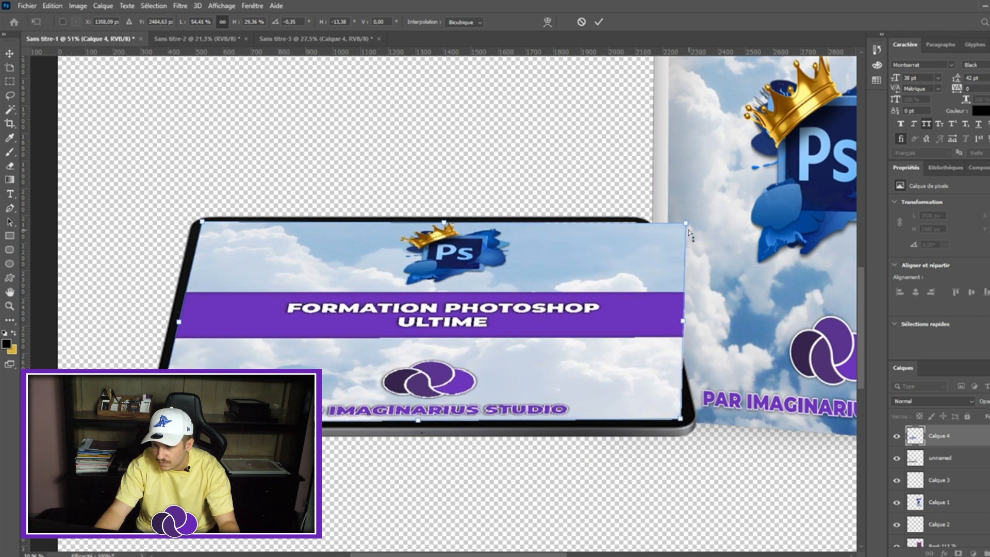
{"action": "left_click_drag", "start_coordinate": [688, 231], "coordinate": [646, 226]}
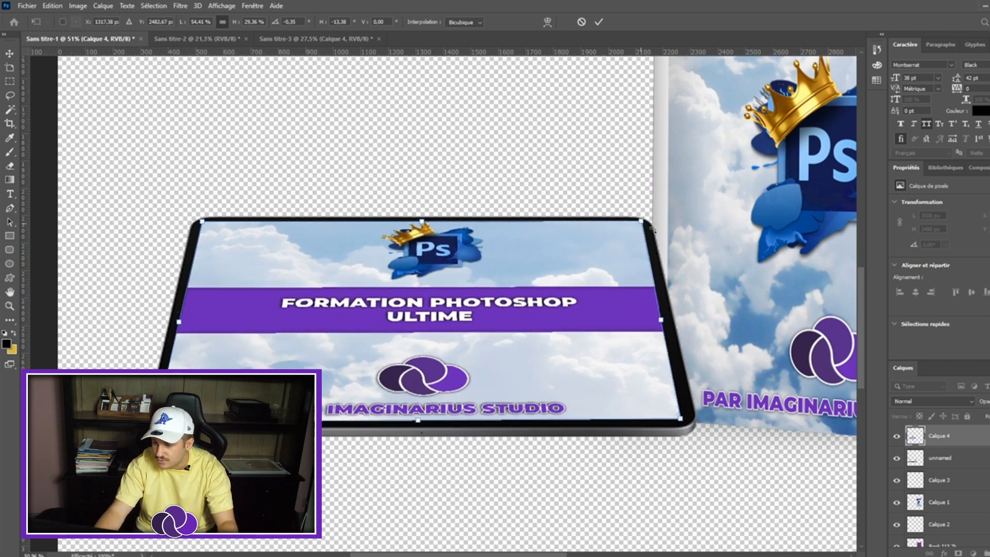
{"action": "key", "text": "Return"}
{"action": "left_click_drag", "start_coordinate": [925, 436], "coordinate": [937, 471]}
{"action": "scroll", "coordinate": [520, 375], "scroll_direction": "up", "scroll_amount": 1}
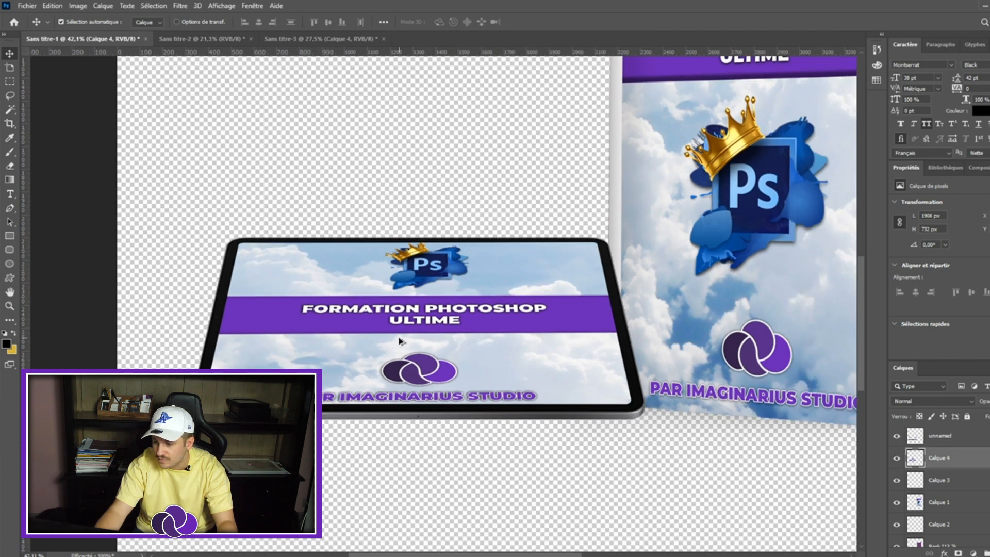
{"action": "left_click", "coordinate": [915, 457], "text": "ctrl"}
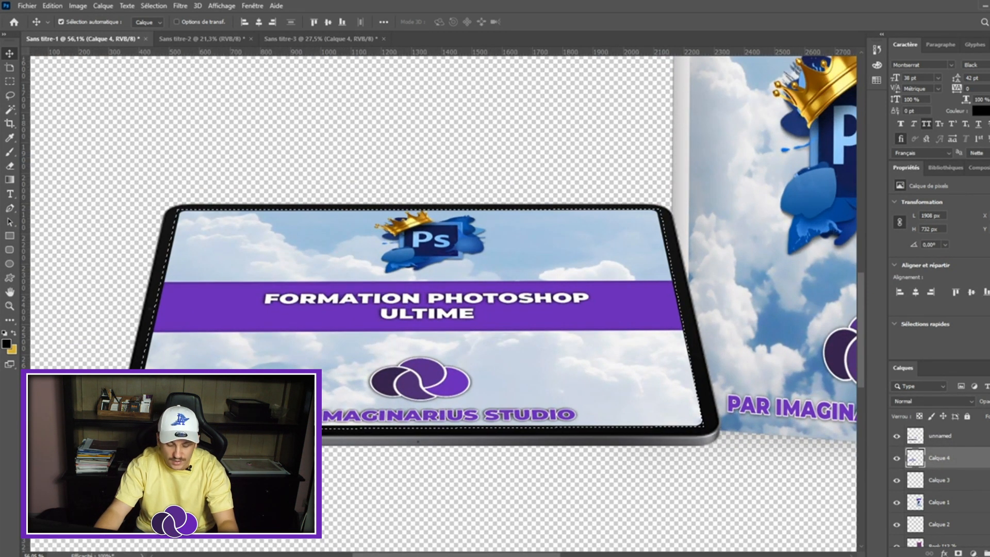
{"action": "key", "text": "b"}
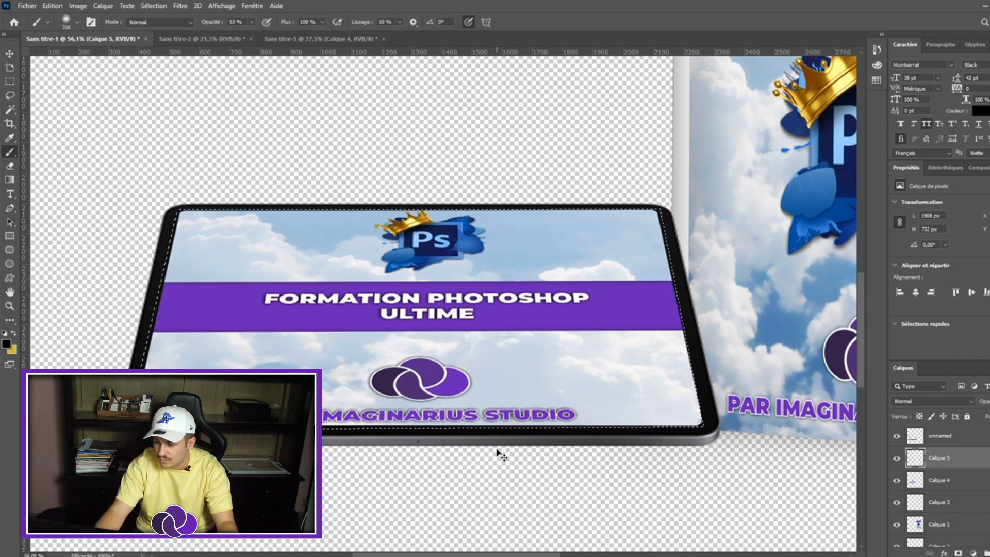
{"action": "key", "text": "ctrl+d"}
Add an inner shadow to the tablet screen's cover layer with 76% opacity and a size of 29 px
{"action": "left_click", "coordinate": [914, 481]}
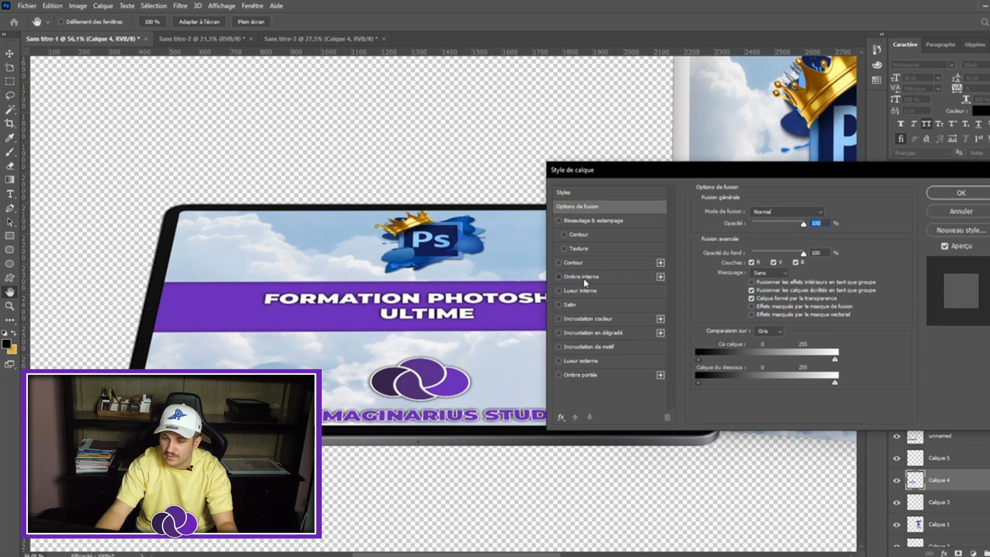
{"action": "left_click", "coordinate": [582, 276]}
{"action": "mouse_move", "coordinate": [752, 284]}
{"action": "left_mouse_down"}
{"action": "mouse_move", "coordinate": [788, 284]}
{"action": "mouse_move", "coordinate": [771, 280]}
{"action": "left_mouse_up"}
{"action": "left_click_drag", "start_coordinate": [766, 228], "coordinate": [787, 227]}
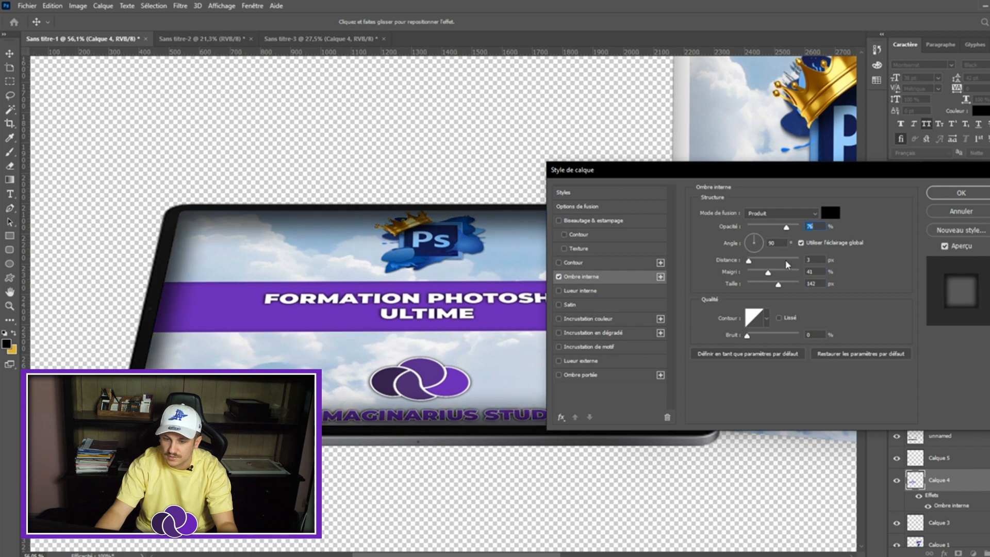
{"action": "left_click_drag", "start_coordinate": [778, 284], "coordinate": [757, 287]}
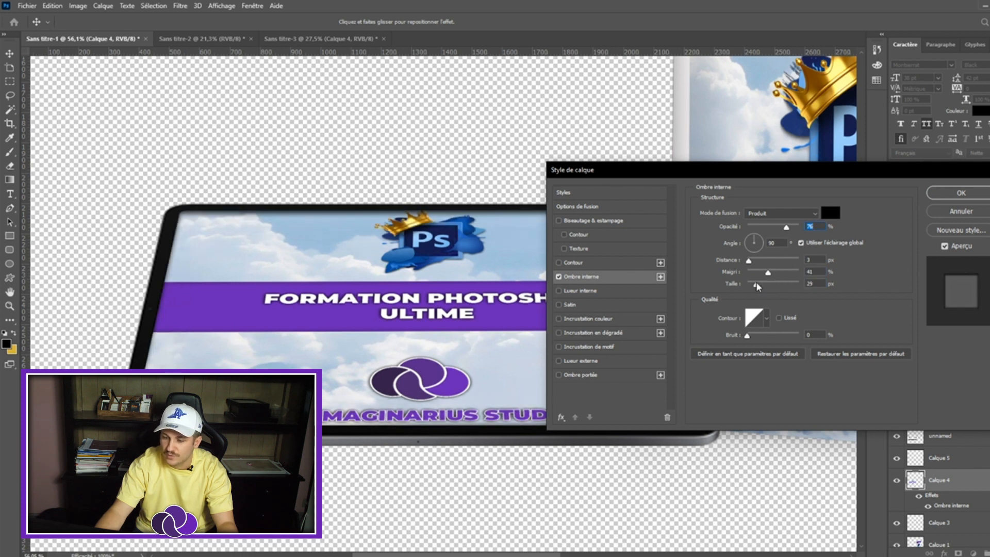
{"action": "left_click", "coordinate": [957, 192]}
{"action": "scroll", "coordinate": [523, 327], "scroll_direction": "down", "scroll_amount": 6}
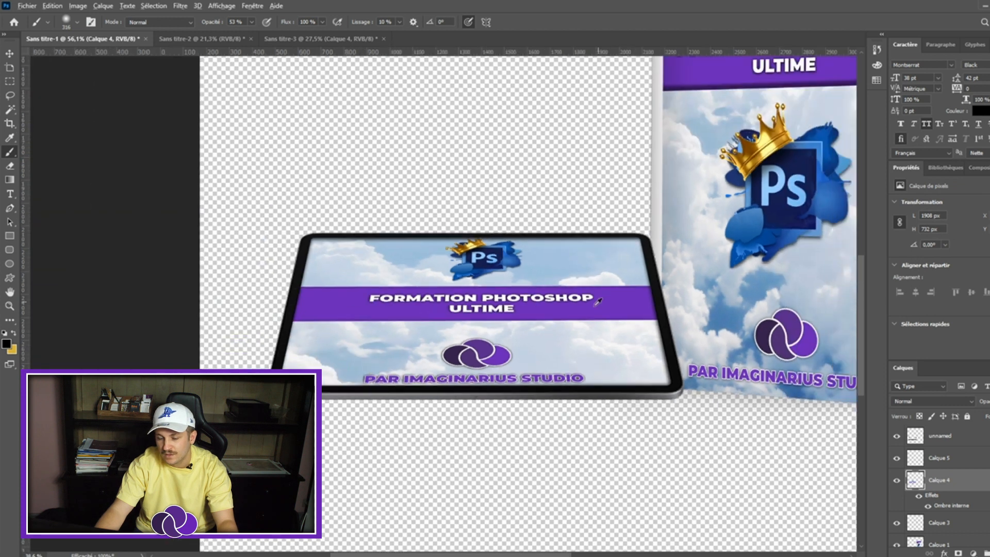
Merge the book layers into one and add a new layer above it with the book's outline loaded as a selection
{"action": "key", "text": "v"}
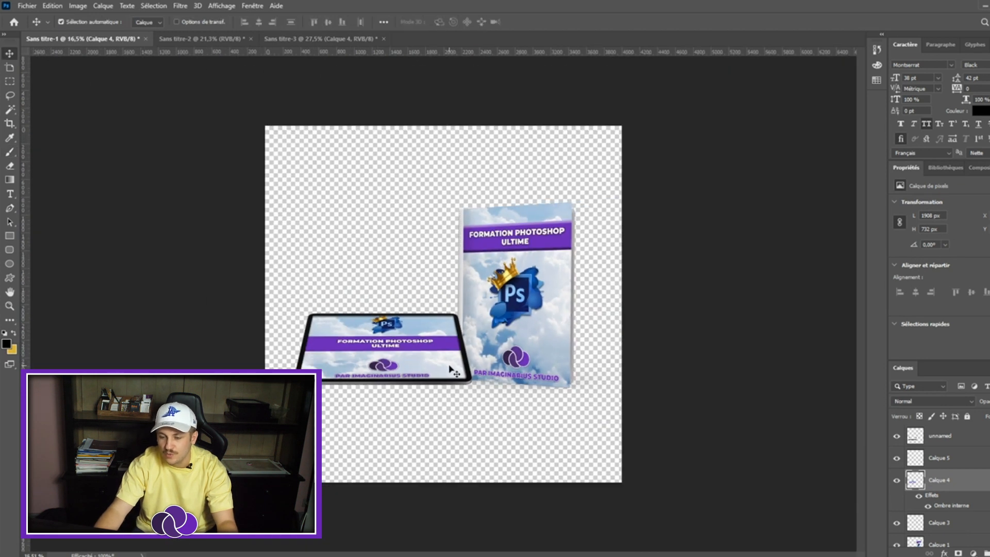
{"action": "scroll", "coordinate": [454, 369], "scroll_direction": "up", "scroll_amount": 3}
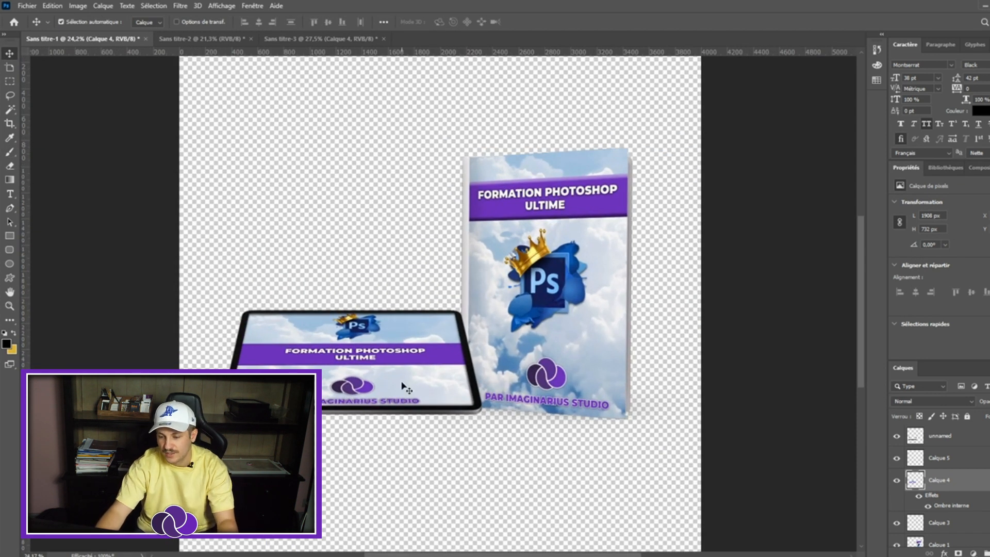
{"action": "scroll", "coordinate": [464, 384], "scroll_direction": "up", "scroll_amount": 4}
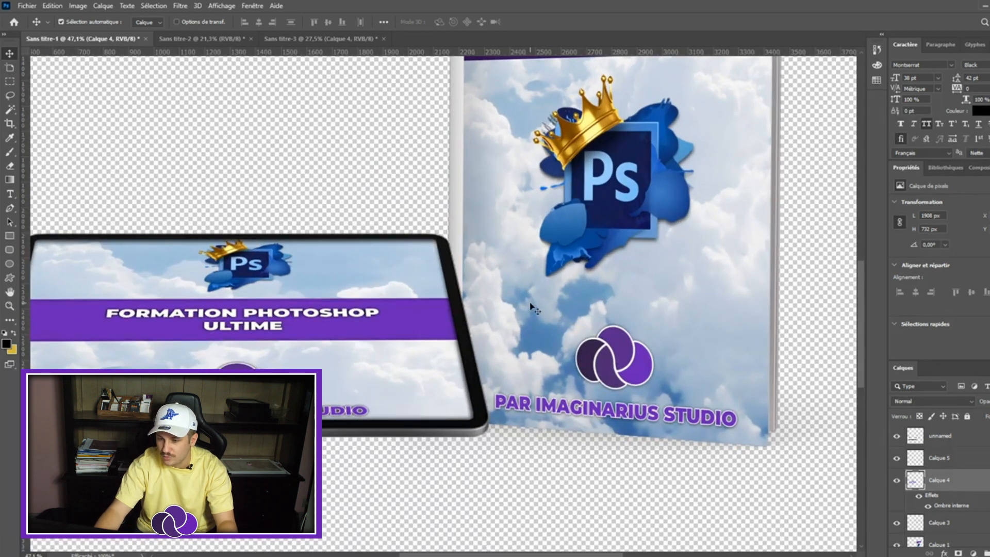
{"action": "left_click", "coordinate": [611, 347]}
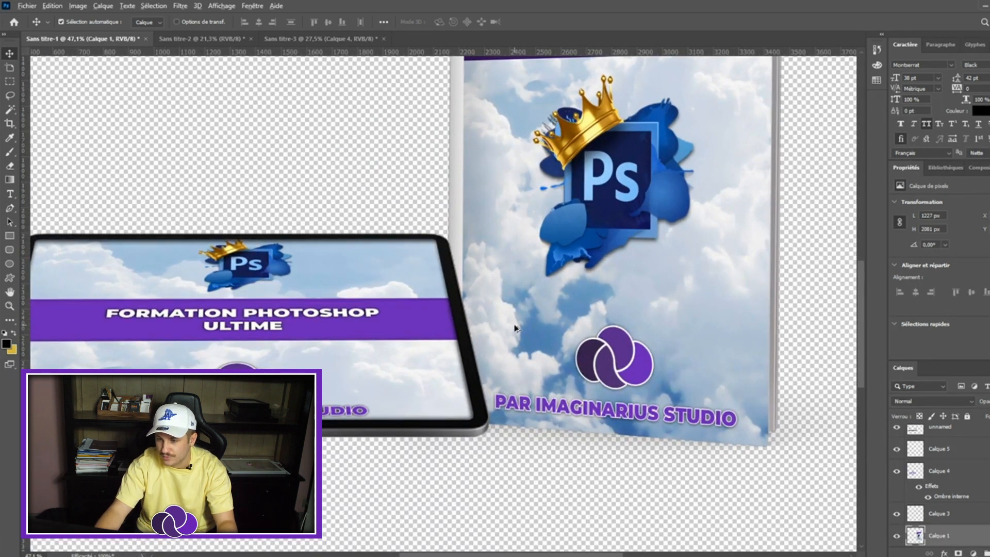
{"action": "scroll", "coordinate": [514, 328], "scroll_direction": "up", "scroll_amount": 1}
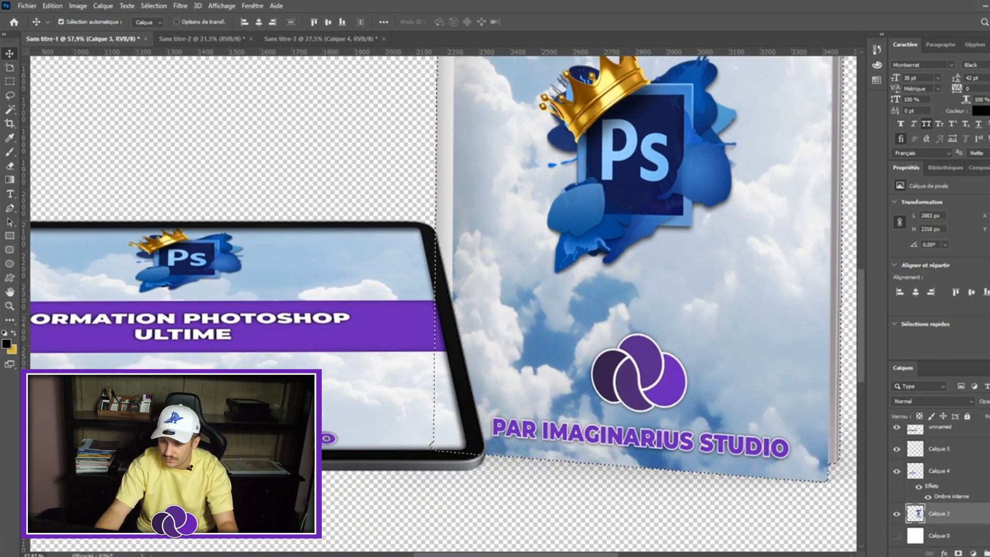
{"action": "key", "text": "b"}
{"action": "key", "text": "ctrl+shift+alt+n"}
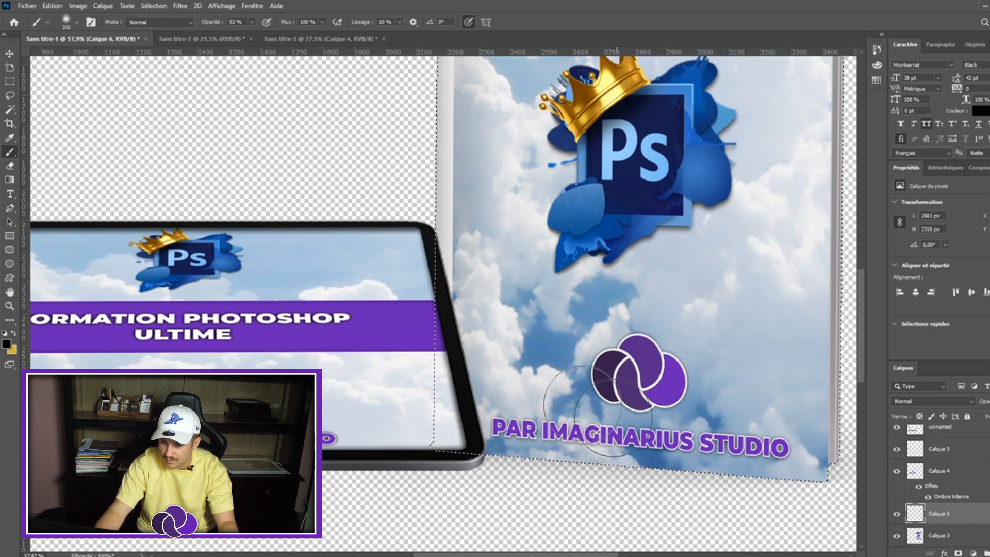
Paint a soft black shadow on the book beside the tablet at 53% opacity, set the brush to 100% and clear the selection
{"action": "mouse_move", "coordinate": [409, 247]}
{"action": "left_mouse_down"}
{"action": "mouse_move", "coordinate": [426, 313]}
{"action": "mouse_move", "coordinate": [507, 442]}
{"action": "left_mouse_up"}
{"action": "key", "text": "9"}
{"action": "key", "text": "9"}
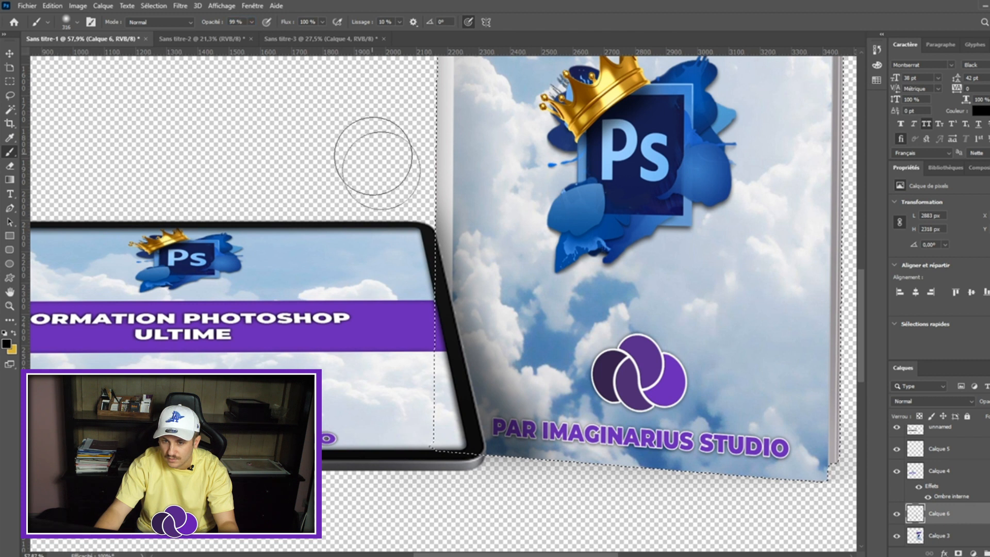
{"action": "key", "text": "0"}
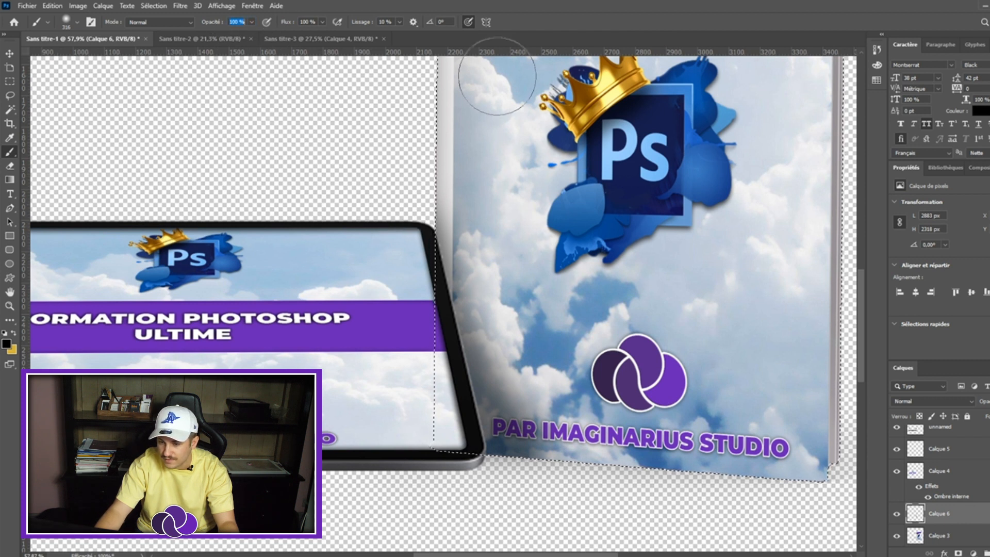
{"action": "key", "text": "ctrl+d"}
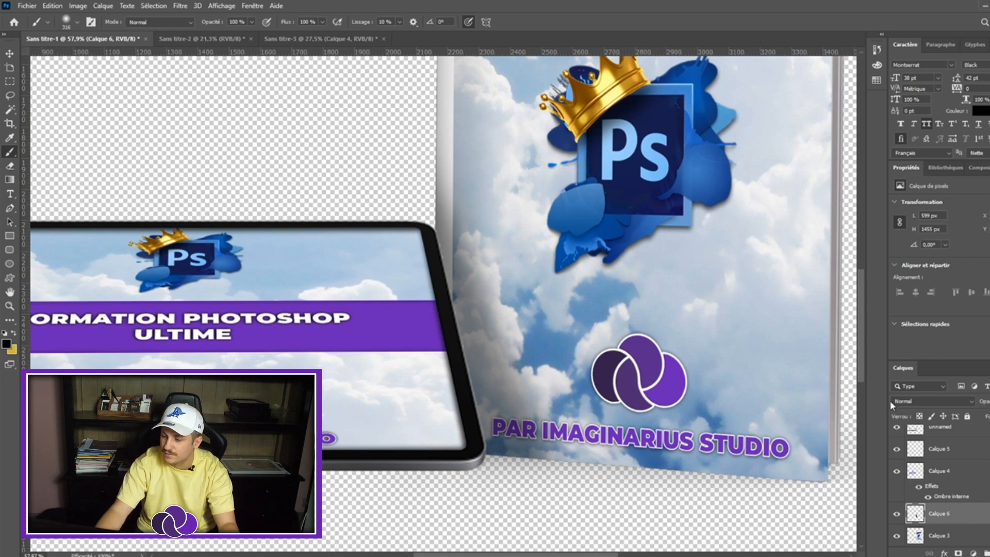
Soften the painted shadow on the book by erasing part of it along the cover beside the tablet
{"action": "key", "text": "ctrl+0"}
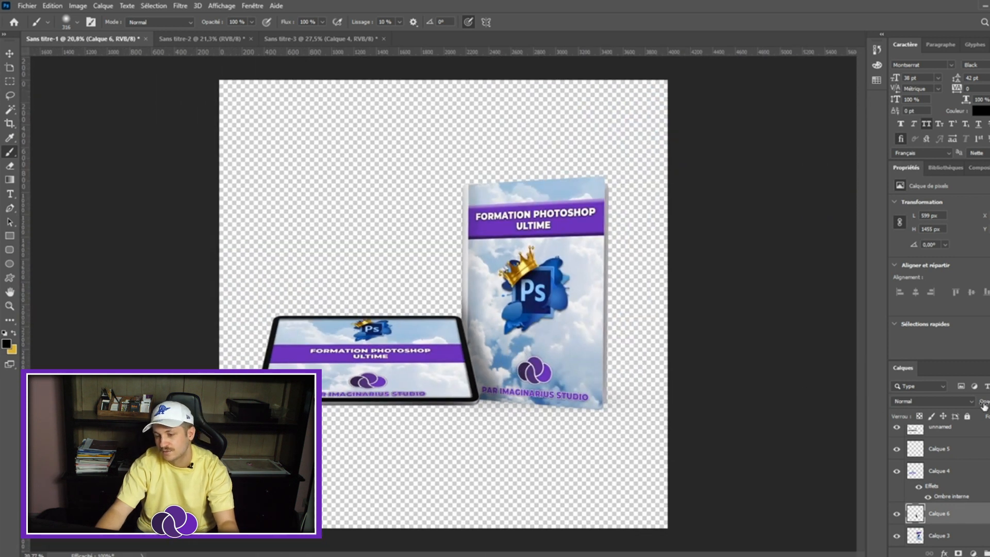
{"action": "scroll", "coordinate": [590, 346], "scroll_direction": "down", "scroll_amount": 2}
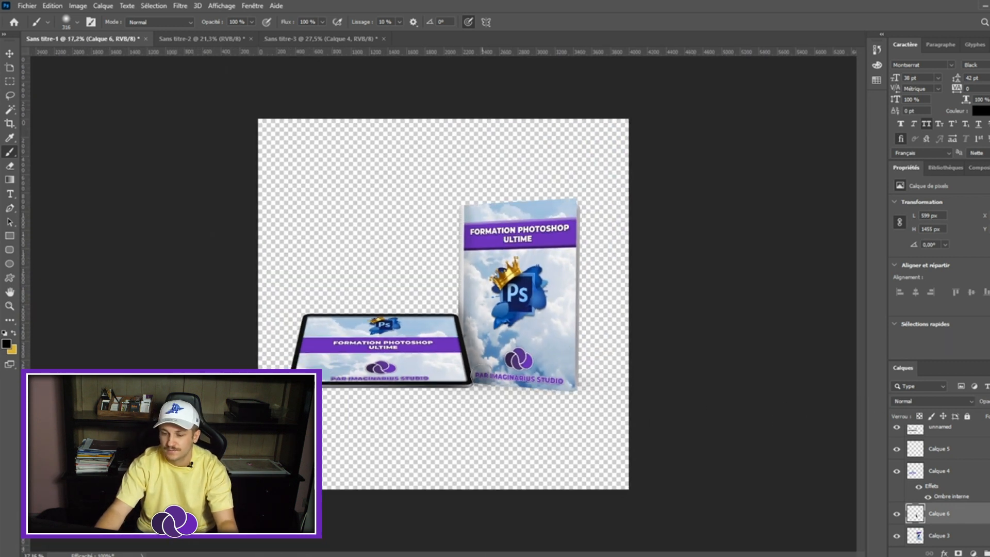
{"action": "scroll", "coordinate": [483, 385], "scroll_direction": "up", "scroll_amount": 3}
{"action": "scroll", "coordinate": [505, 384], "scroll_direction": "up", "scroll_amount": 3}
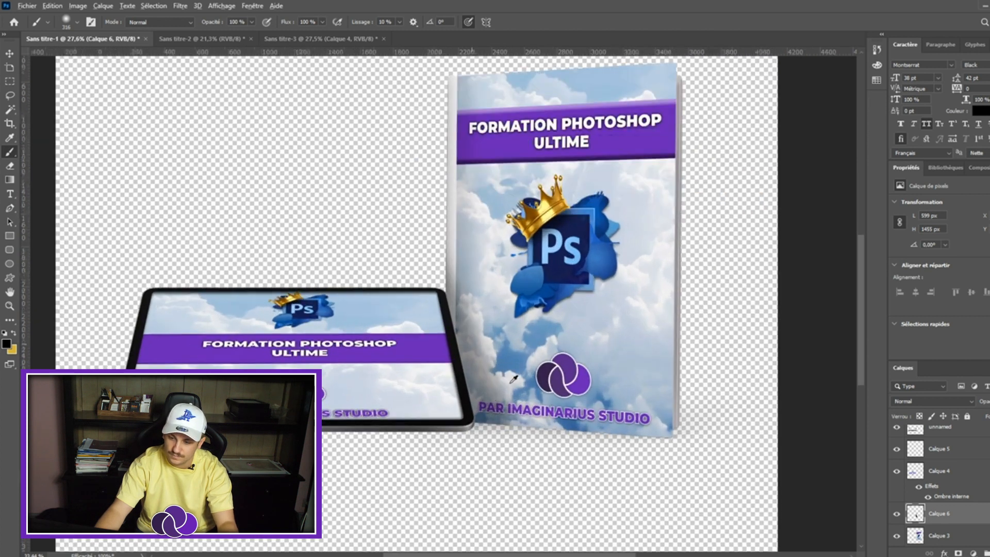
{"action": "key", "text": "e"}
{"action": "mouse_move", "coordinate": [465, 281]}
{"action": "left_mouse_down"}
{"action": "mouse_move", "coordinate": [488, 304]}
{"action": "mouse_move", "coordinate": [540, 454]}
{"action": "left_mouse_up"}
{"action": "key", "text": "ctrl+minus"}
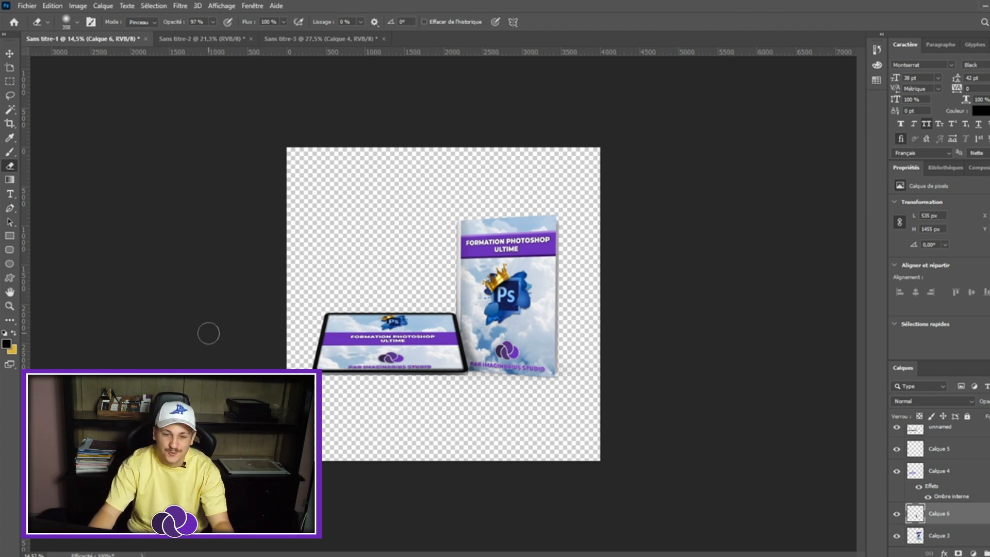
{"action": "key", "text": "b"}
{"action": "key", "text": "ctrl+plus"}
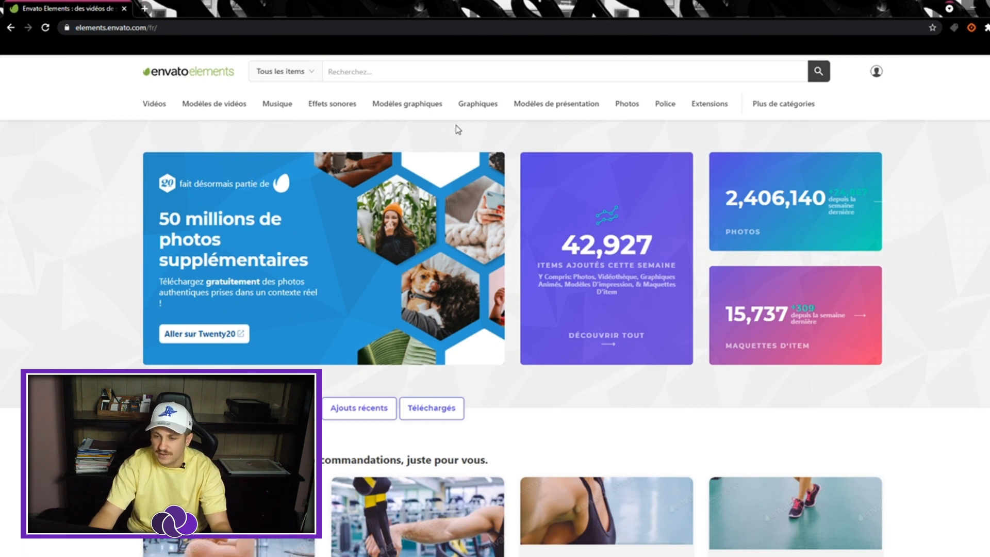
Switch to Envato Elements in the browser, open the graphic templates category (Modèles graphiques) and browse its items
{"action": "mouse_move", "coordinate": [415, 127]}
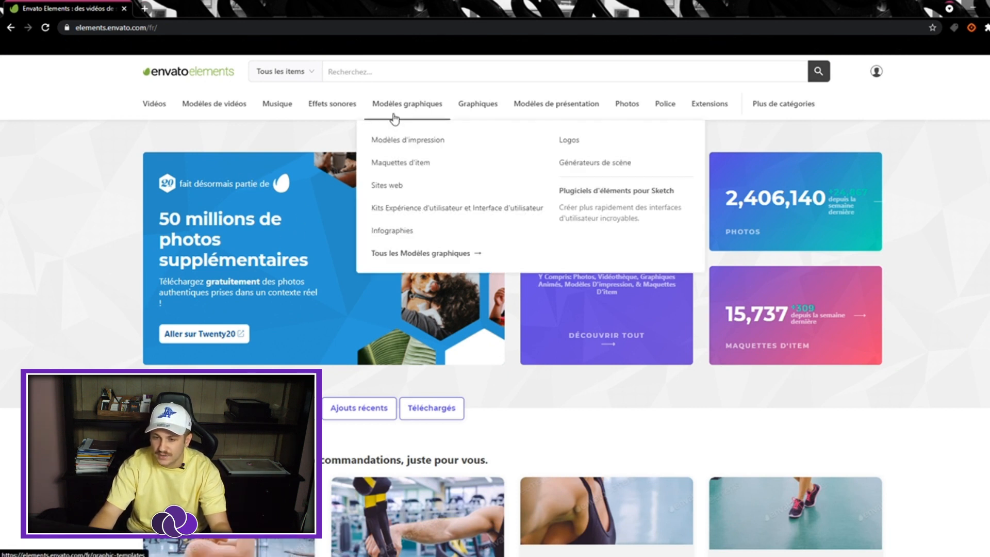
{"action": "left_click", "coordinate": [394, 112]}
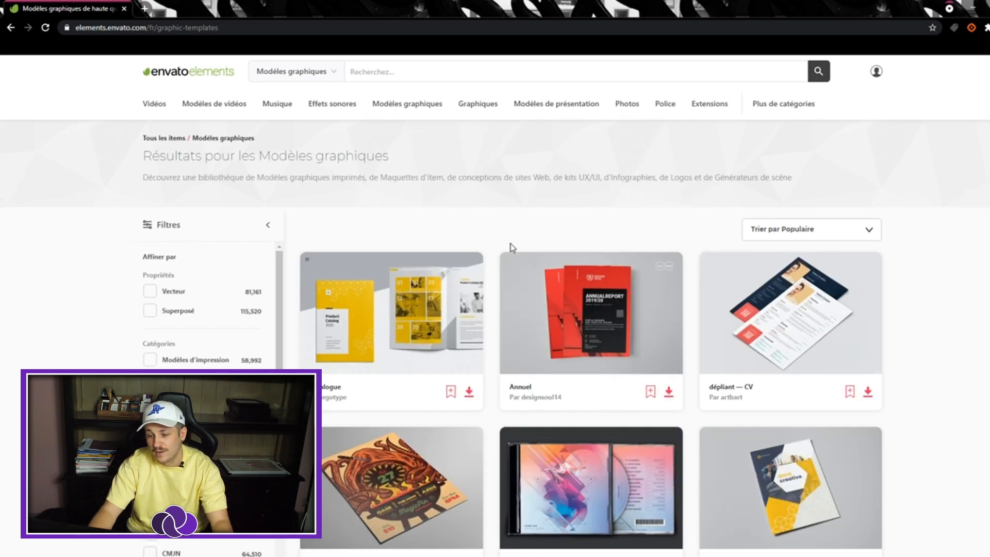
{"action": "scroll", "coordinate": [98, 185], "scroll_direction": "down", "scroll_amount": 2}
{"action": "scroll", "coordinate": [522, 265], "scroll_direction": "down", "scroll_amount": 15}
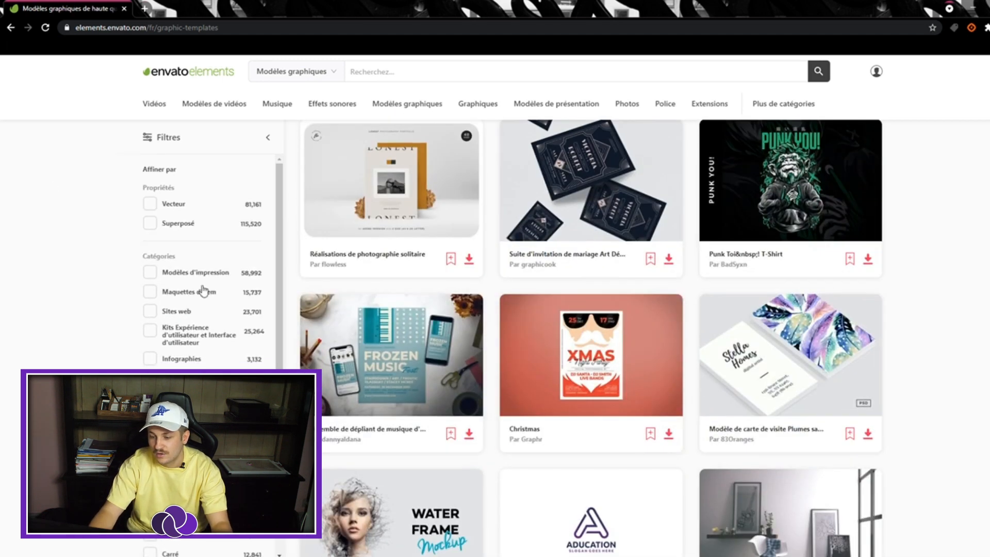
Search the graphic templates (Modèles graphiques) for "mock up ebook"
{"action": "scroll", "coordinate": [544, 341], "scroll_direction": "down", "scroll_amount": 12}
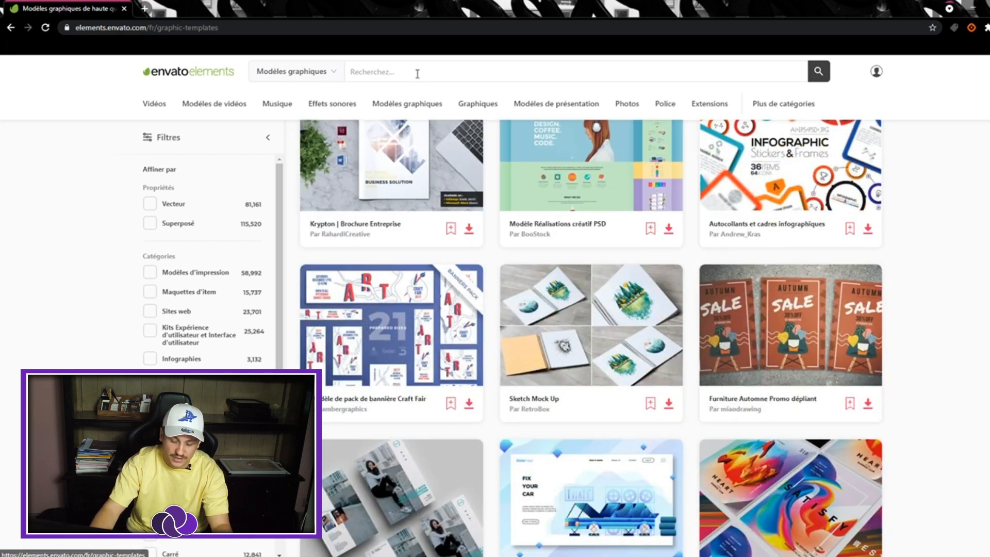
{"action": "left_click", "coordinate": [430, 73]}
{"action": "type", "text": "mock up"}
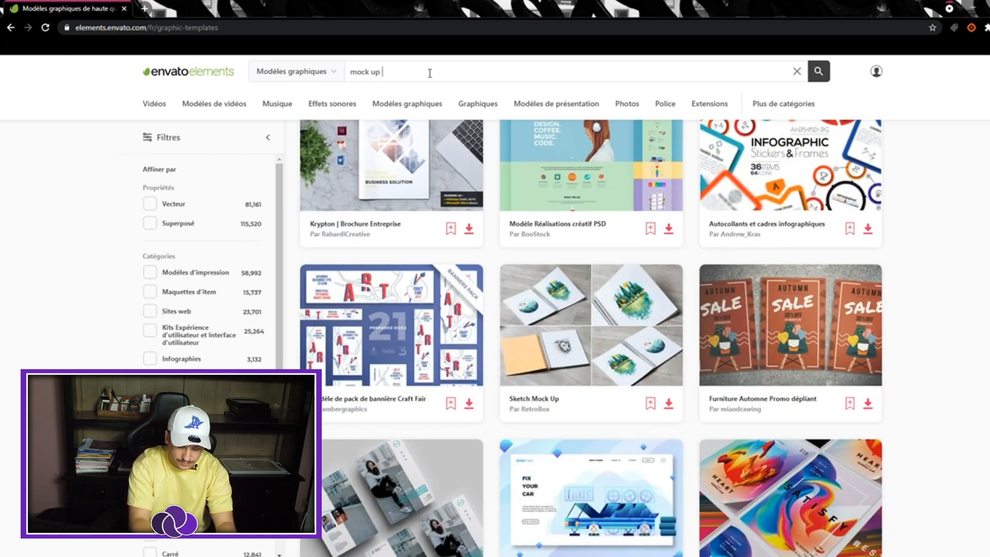
{"action": "type", "text": " ebook"}
{"action": "key", "text": "Return"}
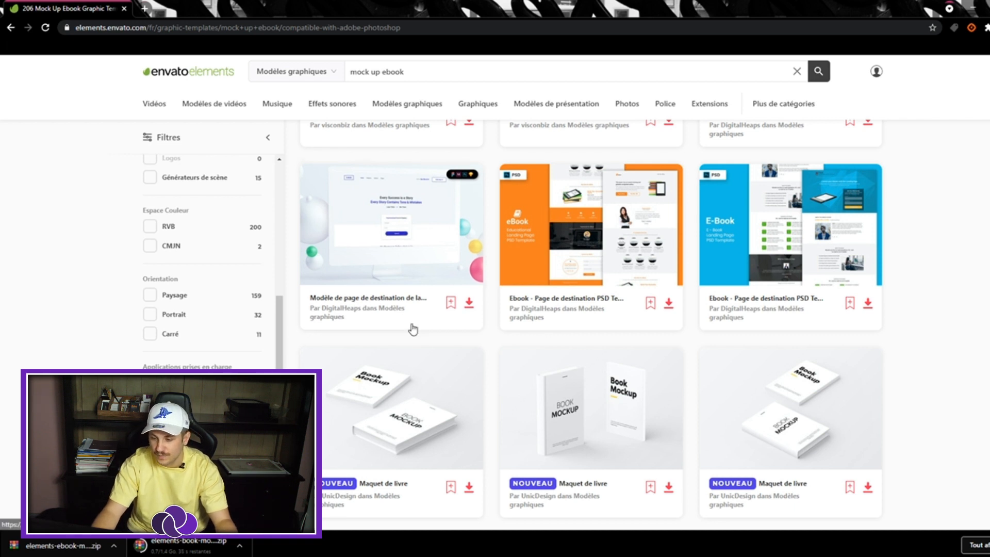
Download the "Maquette de livre carré" template showing a black book held in two hands, adding it to the first recent project
{"action": "scroll", "coordinate": [483, 298], "scroll_direction": "down", "scroll_amount": 3}
{"action": "scroll", "coordinate": [484, 300], "scroll_direction": "down", "scroll_amount": 10}
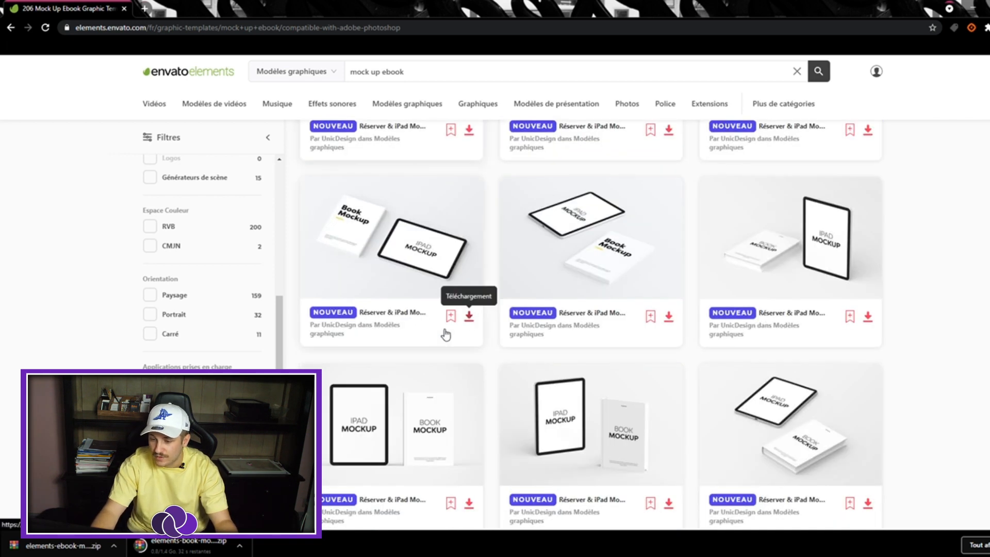
{"action": "scroll", "coordinate": [579, 237], "scroll_direction": "up", "scroll_amount": 6}
{"action": "scroll", "coordinate": [512, 325], "scroll_direction": "up", "scroll_amount": 5}
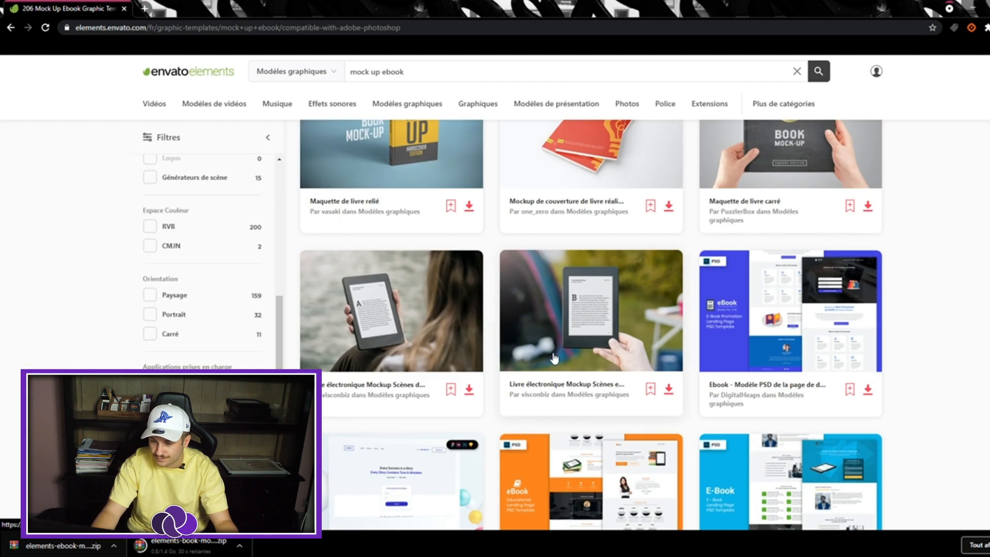
{"action": "scroll", "coordinate": [627, 382], "scroll_direction": "up", "scroll_amount": 4}
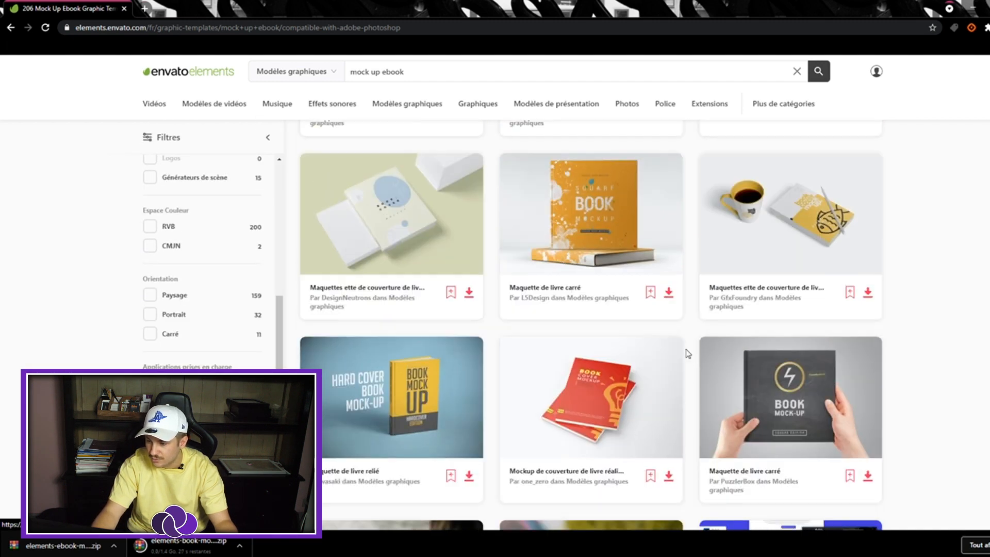
{"action": "left_click", "coordinate": [867, 476]}
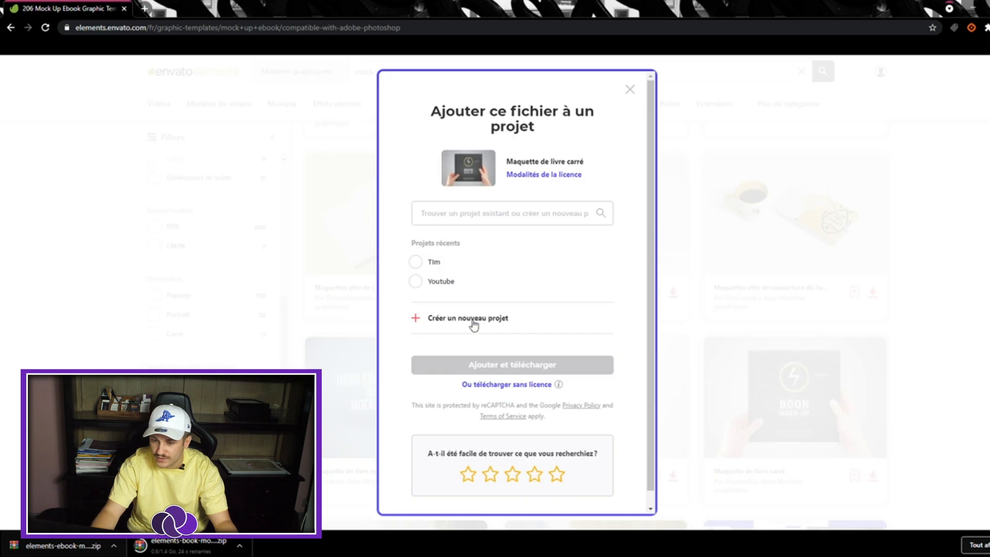
{"action": "left_click", "coordinate": [428, 262]}
{"action": "left_click", "coordinate": [464, 369]}
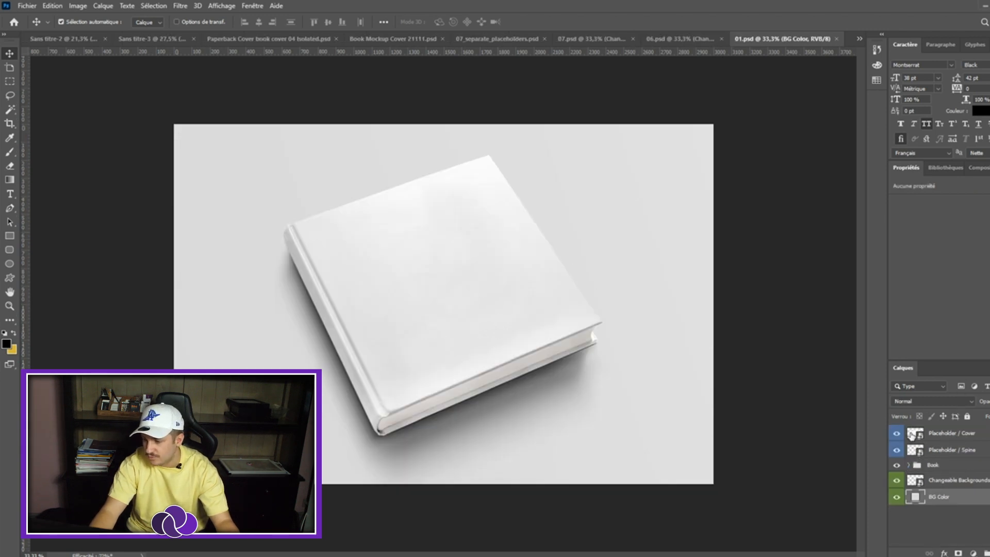
In Photoshop, open the Placeholder / Cover smart object of 01.psd and bring the merged landscape cover from Sans titre-3 into it
{"action": "double_click", "coordinate": [911, 436]}
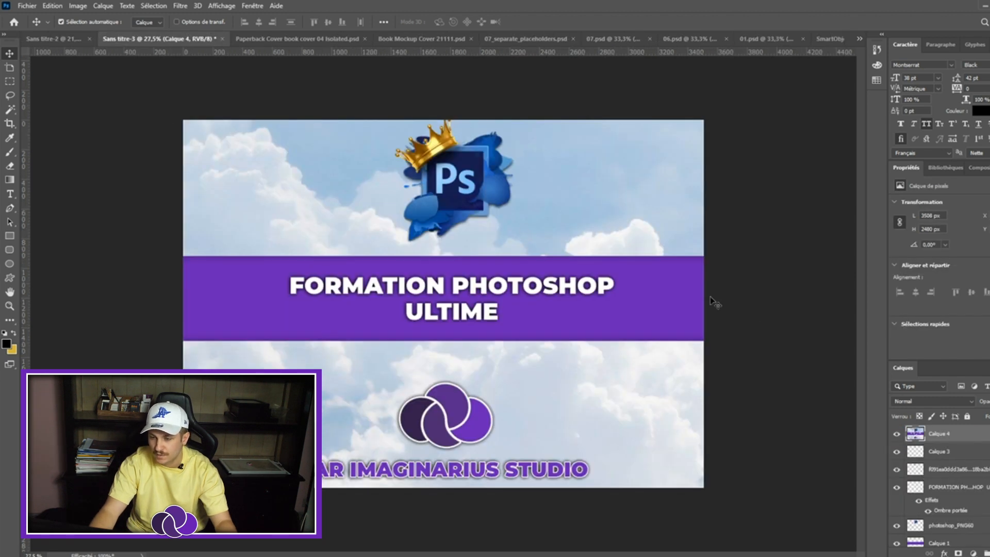
{"action": "left_click_drag", "start_coordinate": [334, 156], "coordinate": [775, 45]}
{"action": "left_click_drag", "start_coordinate": [836, 36], "coordinate": [498, 289]}
Scale the cover artwork to about 2699 × 2020 px and position it so its title and logo fit the square canvas
{"action": "key", "text": "ctrl+t"}
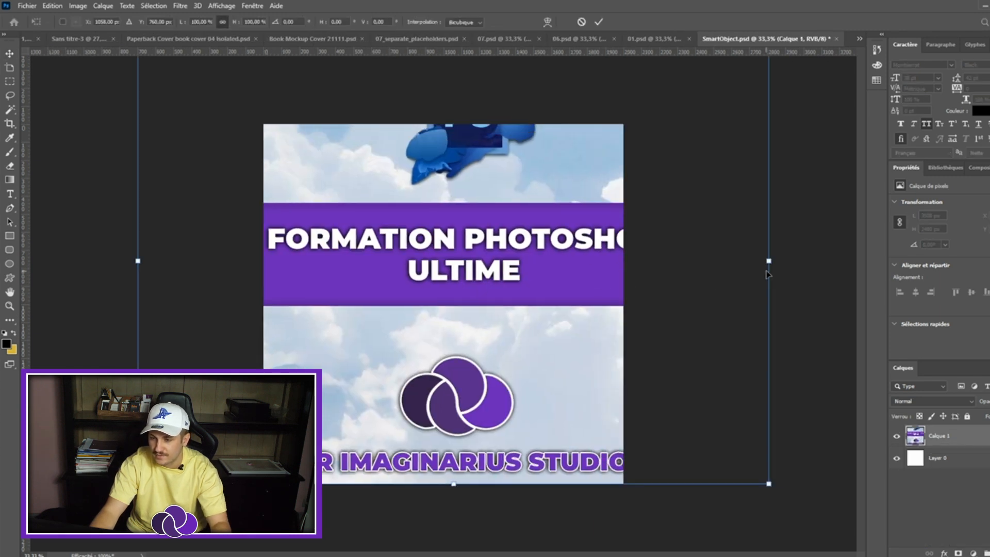
{"action": "left_click_drag", "start_coordinate": [768, 261], "coordinate": [623, 274]}
{"action": "left_click_drag", "start_coordinate": [594, 297], "coordinate": [652, 342]}
{"action": "left_click_drag", "start_coordinate": [426, 474], "coordinate": [425, 491]}
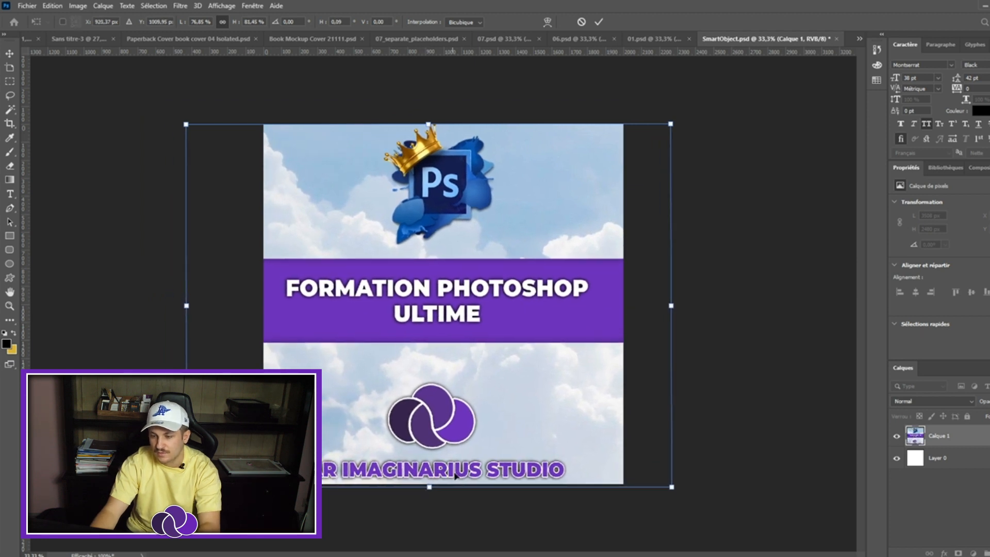
{"action": "key", "text": "Return"}
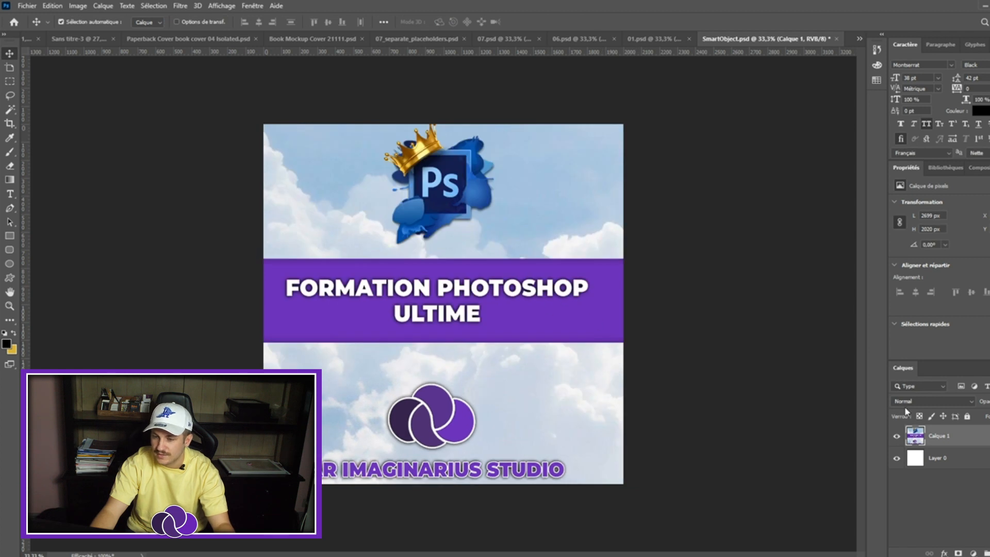
Save the cover smart object and return to 01.psd to inspect the updated book mockup
{"action": "key", "text": "ctrl+s"}
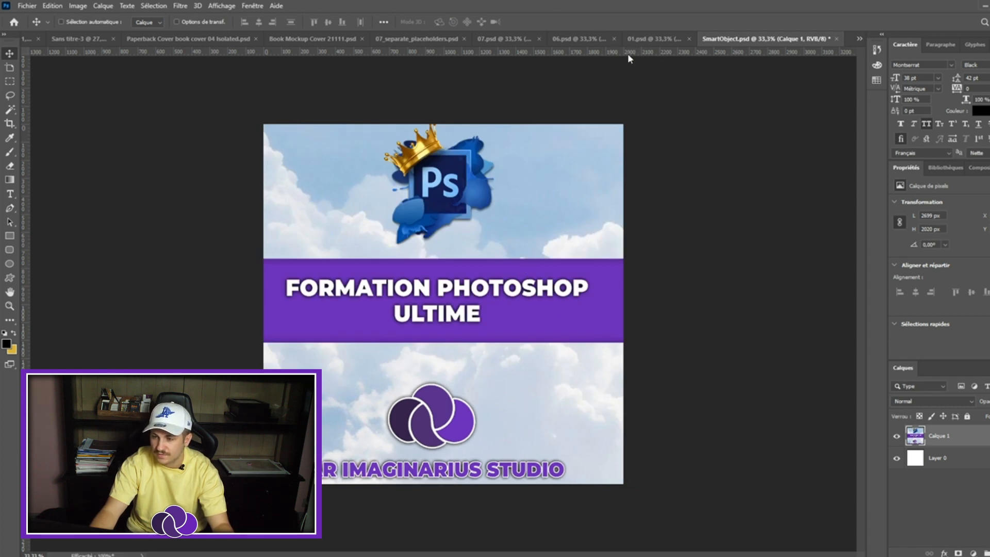
{"action": "left_click", "coordinate": [653, 39]}
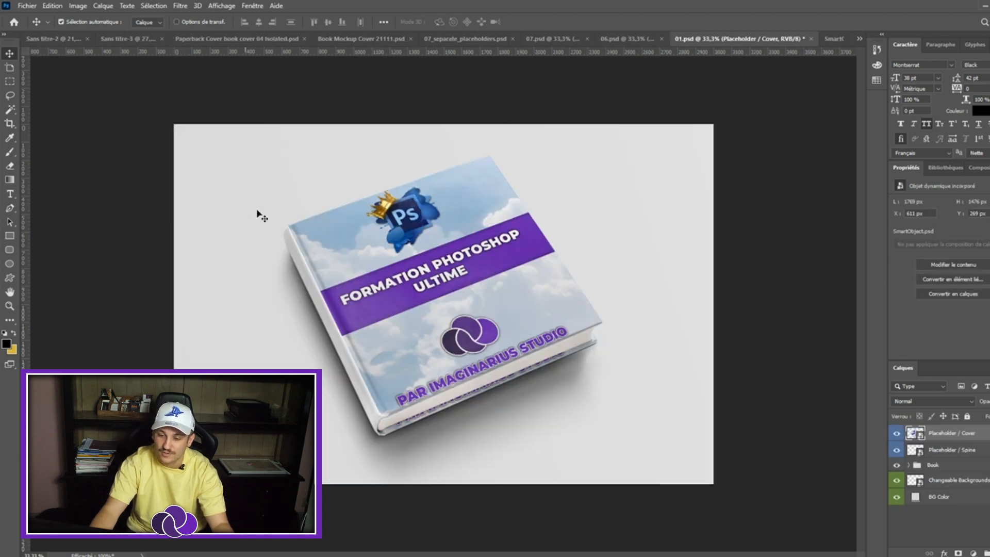
{"action": "scroll", "coordinate": [406, 315], "scroll_direction": "up", "scroll_amount": 11}
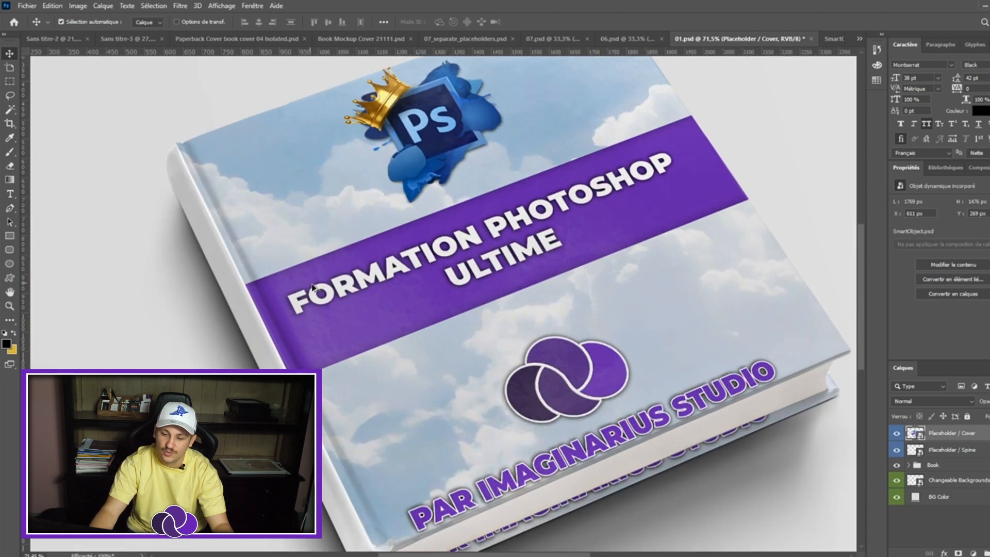
{"action": "scroll", "coordinate": [781, 201], "scroll_direction": "down", "scroll_amount": 8}
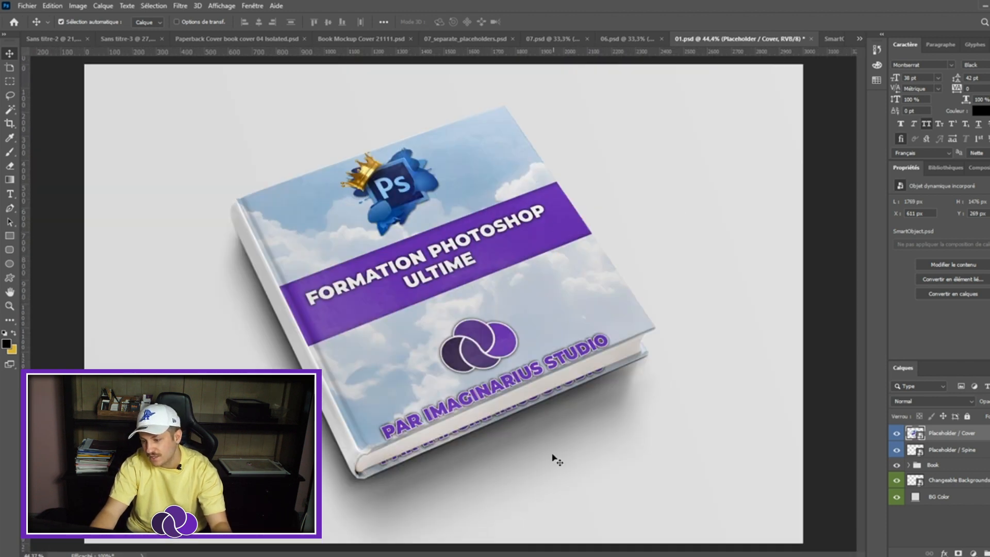
{"action": "scroll", "coordinate": [553, 457], "scroll_direction": "up", "scroll_amount": 4}
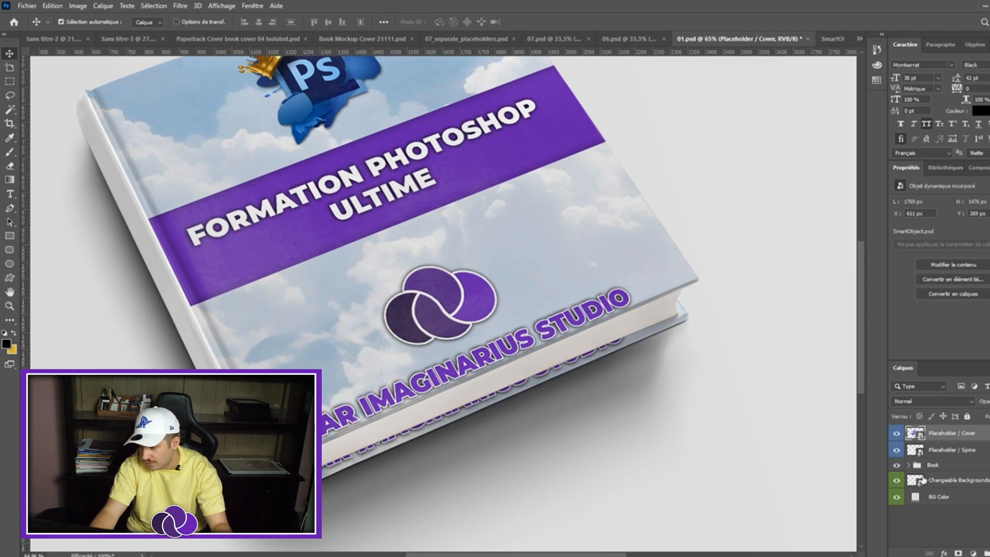
Expand the Book group to show its layers and select the Placeholder / Spine layer
{"action": "left_click", "coordinate": [908, 465]}
{"action": "scroll", "coordinate": [603, 369], "scroll_direction": "down", "scroll_amount": 3}
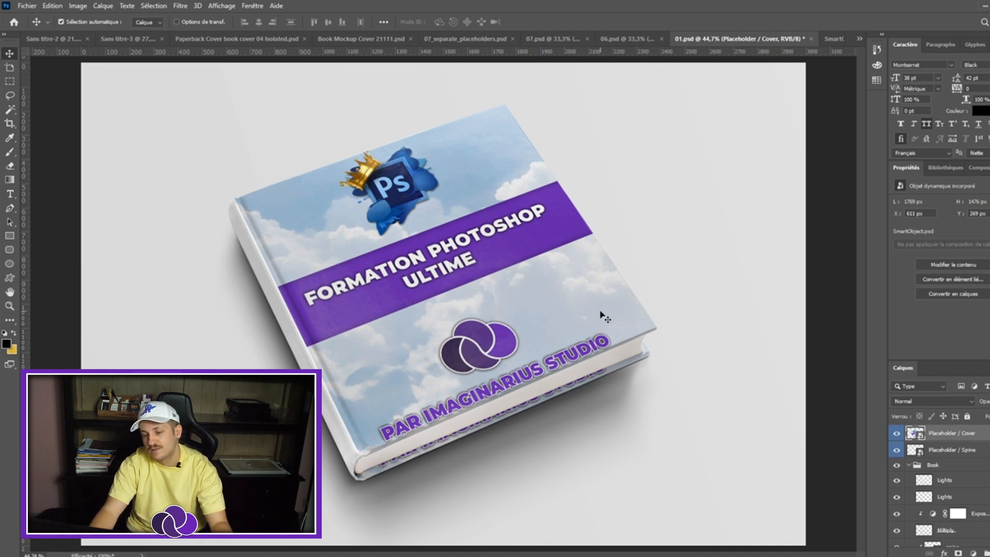
{"action": "scroll", "coordinate": [603, 317], "scroll_direction": "down", "scroll_amount": 2}
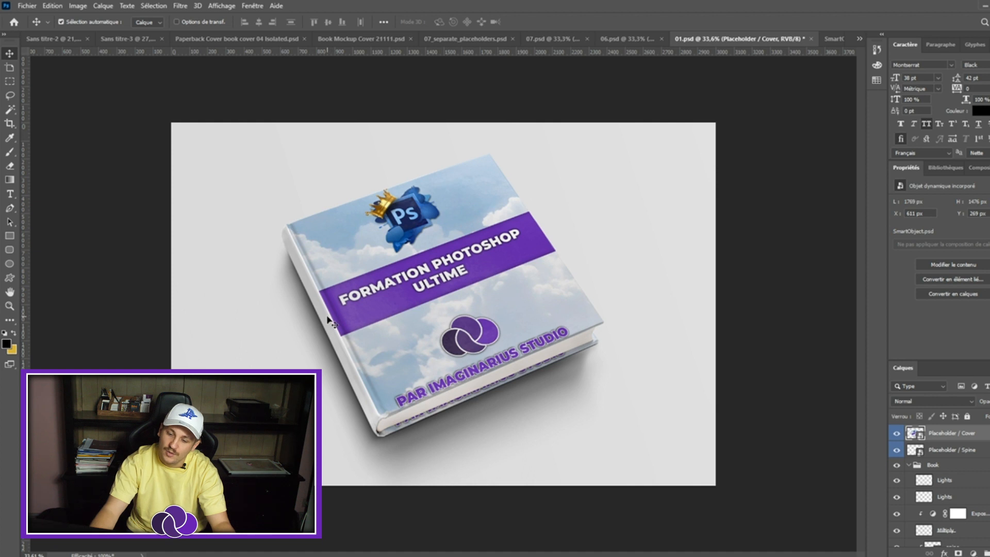
{"action": "left_click", "coordinate": [954, 450]}
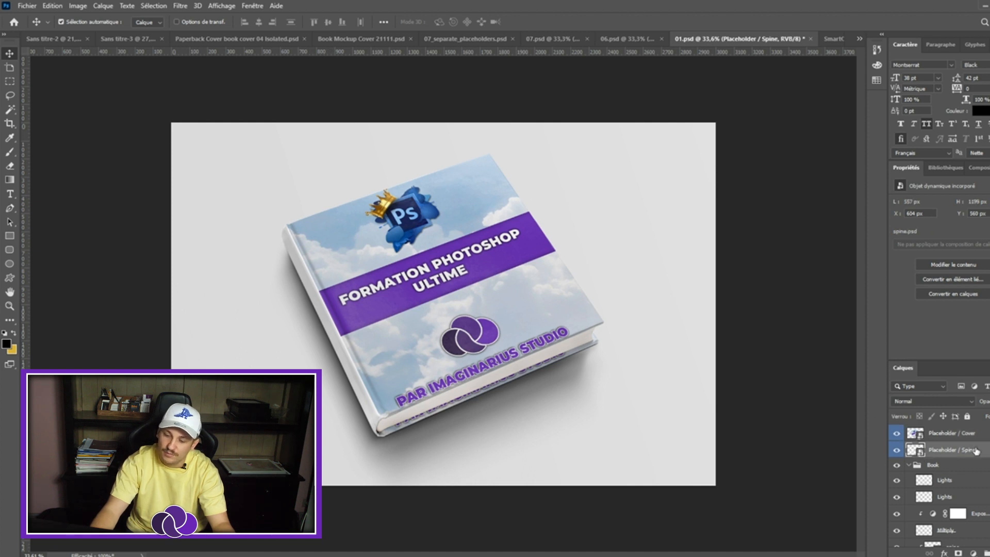